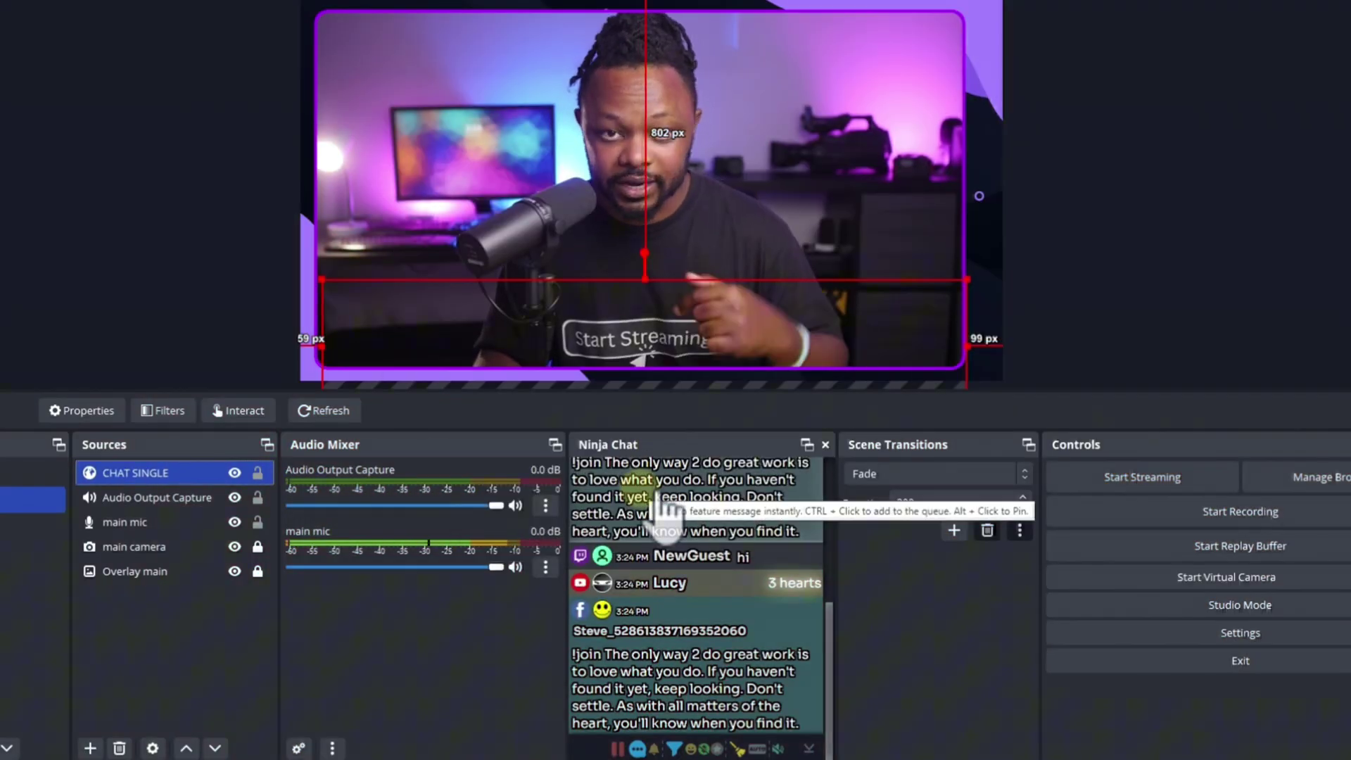
Step: Feature two viewer chat messages from the Ninja Chat dock in the pink overlay
{"action": "left_click", "coordinate": [661, 503]}
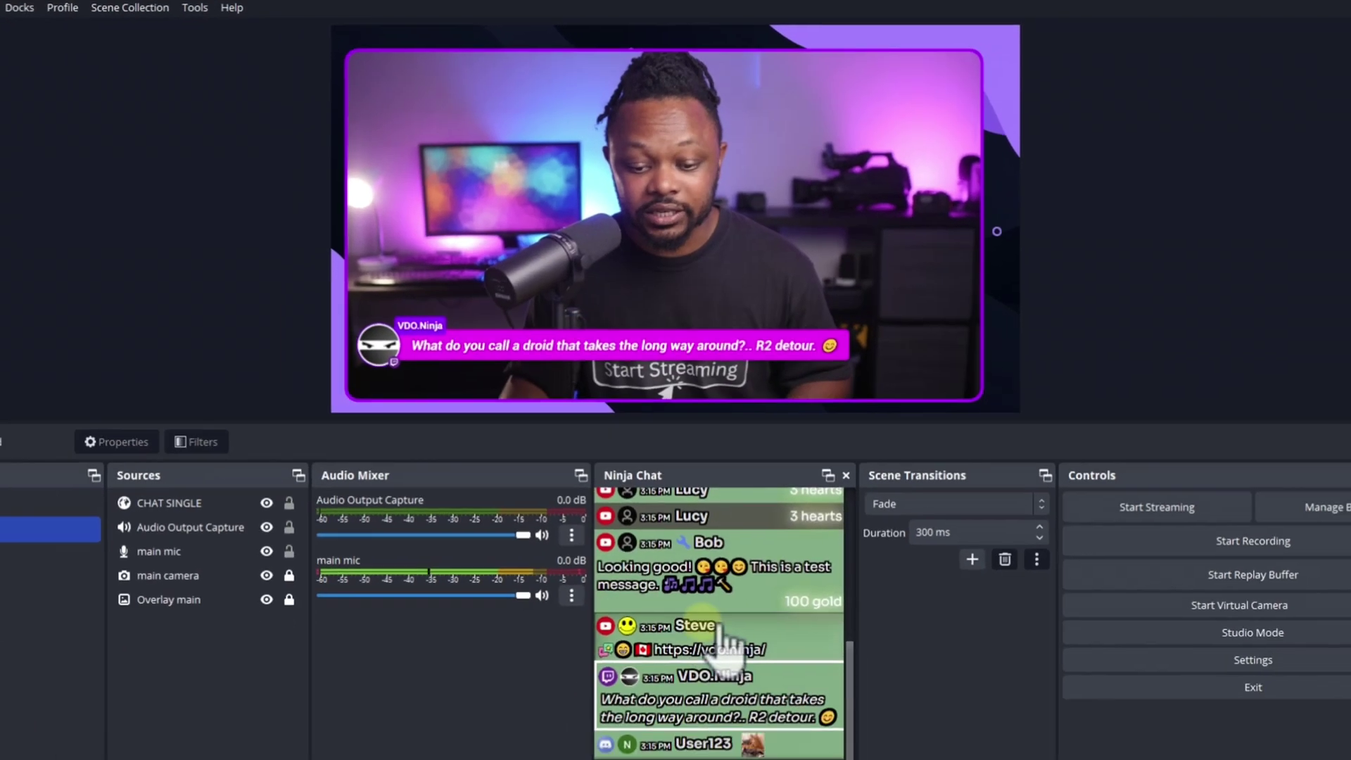
{"action": "left_click", "coordinate": [723, 635]}
Step: Feature the VDO.Ninja chicken joke message in the stream overlay
{"action": "left_click", "coordinate": [711, 697]}
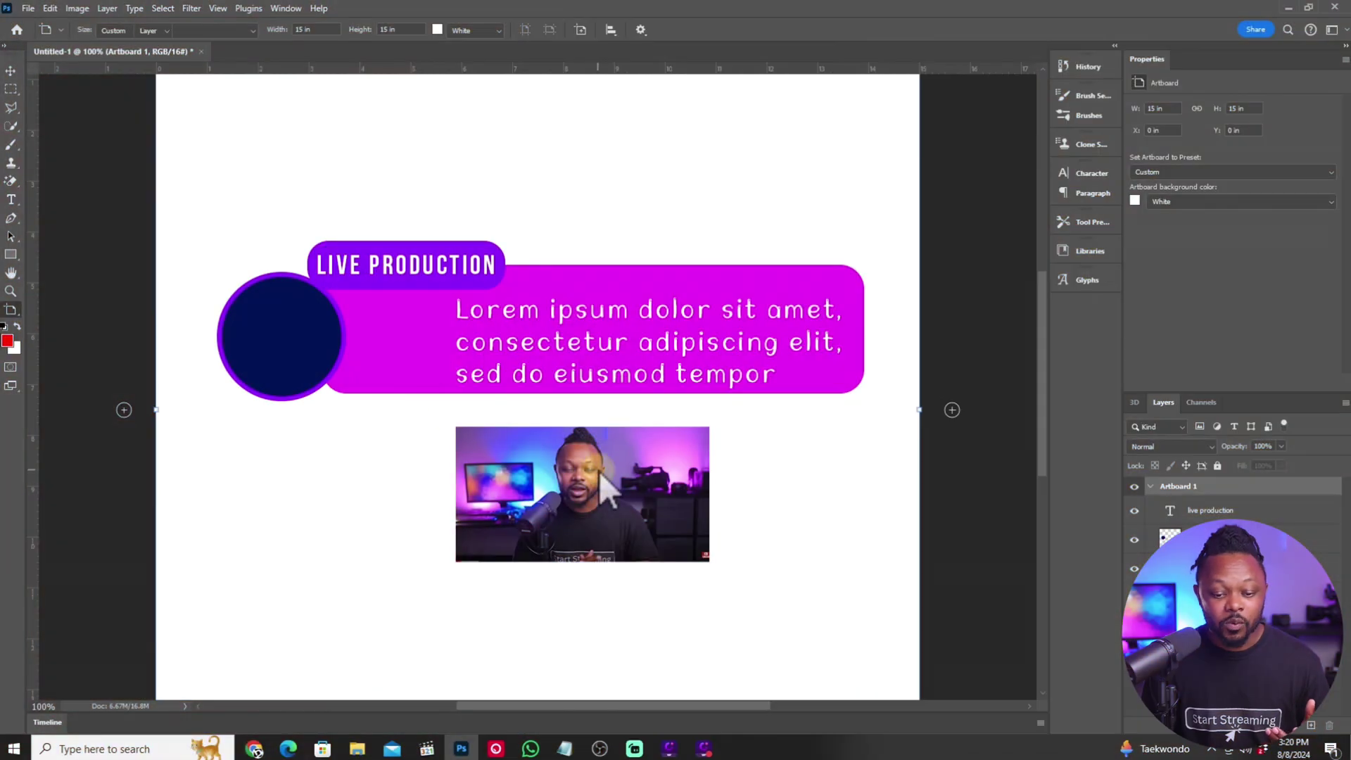
Step: Move the studio photo lower and enlarge it to about 5.69 × 3.04 in
{"action": "left_click_drag", "start_coordinate": [598, 471], "coordinate": [603, 511]}
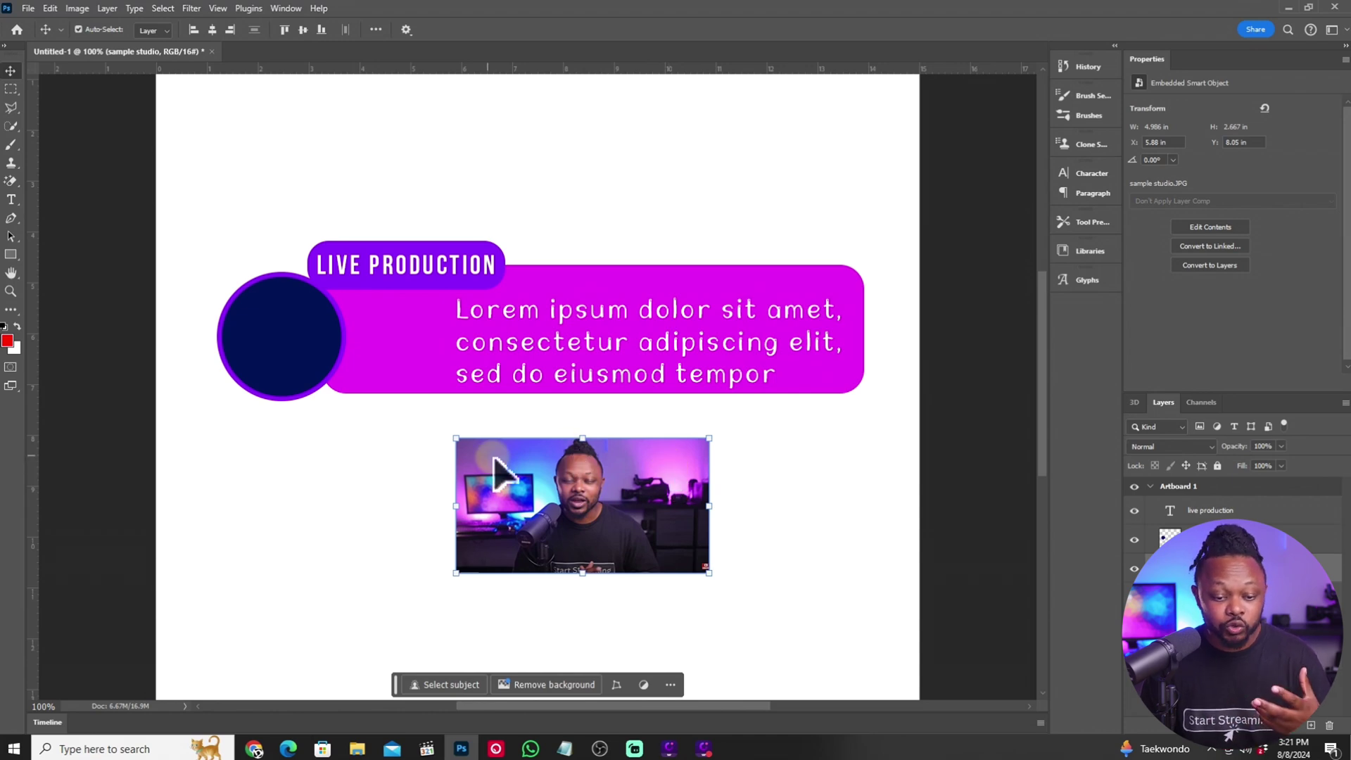
{"action": "left_click_drag", "start_coordinate": [457, 439], "coordinate": [418, 420]}
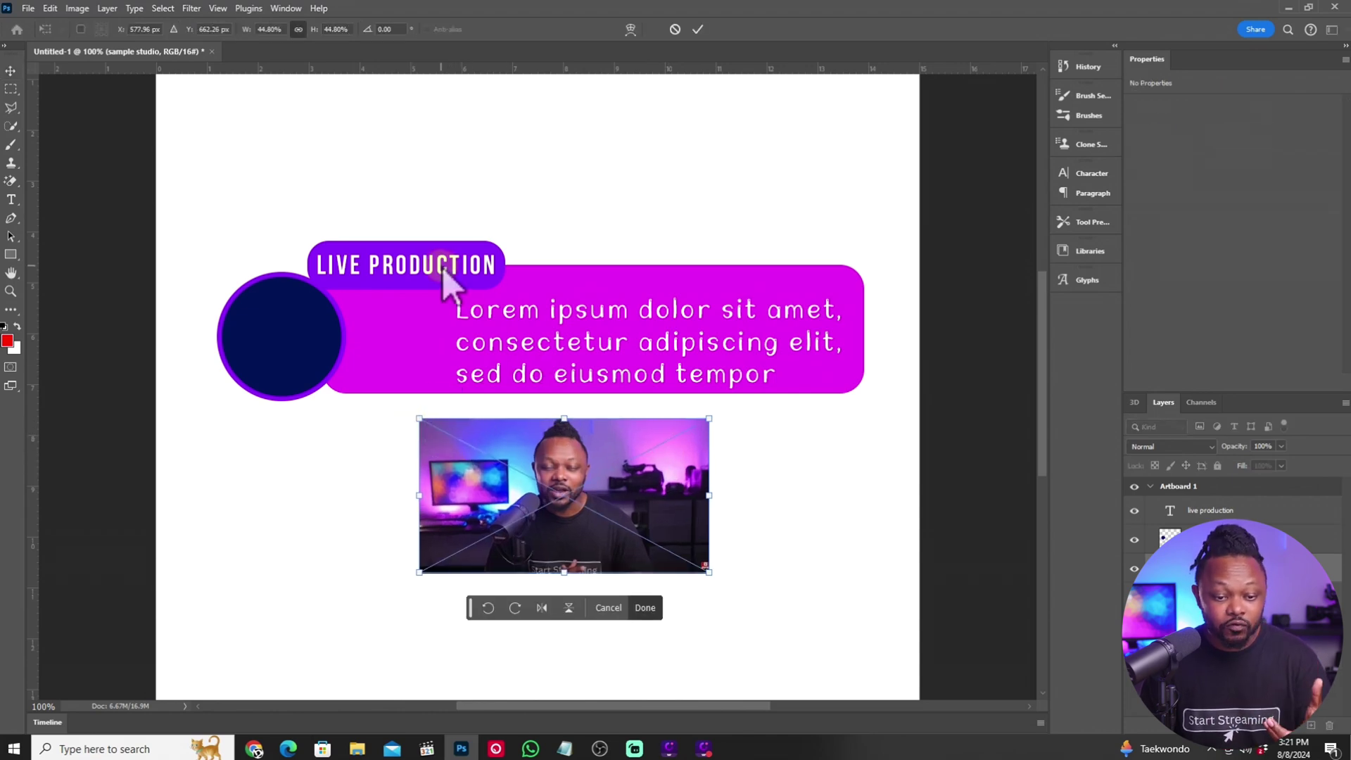
{"action": "left_click", "coordinate": [698, 29]}
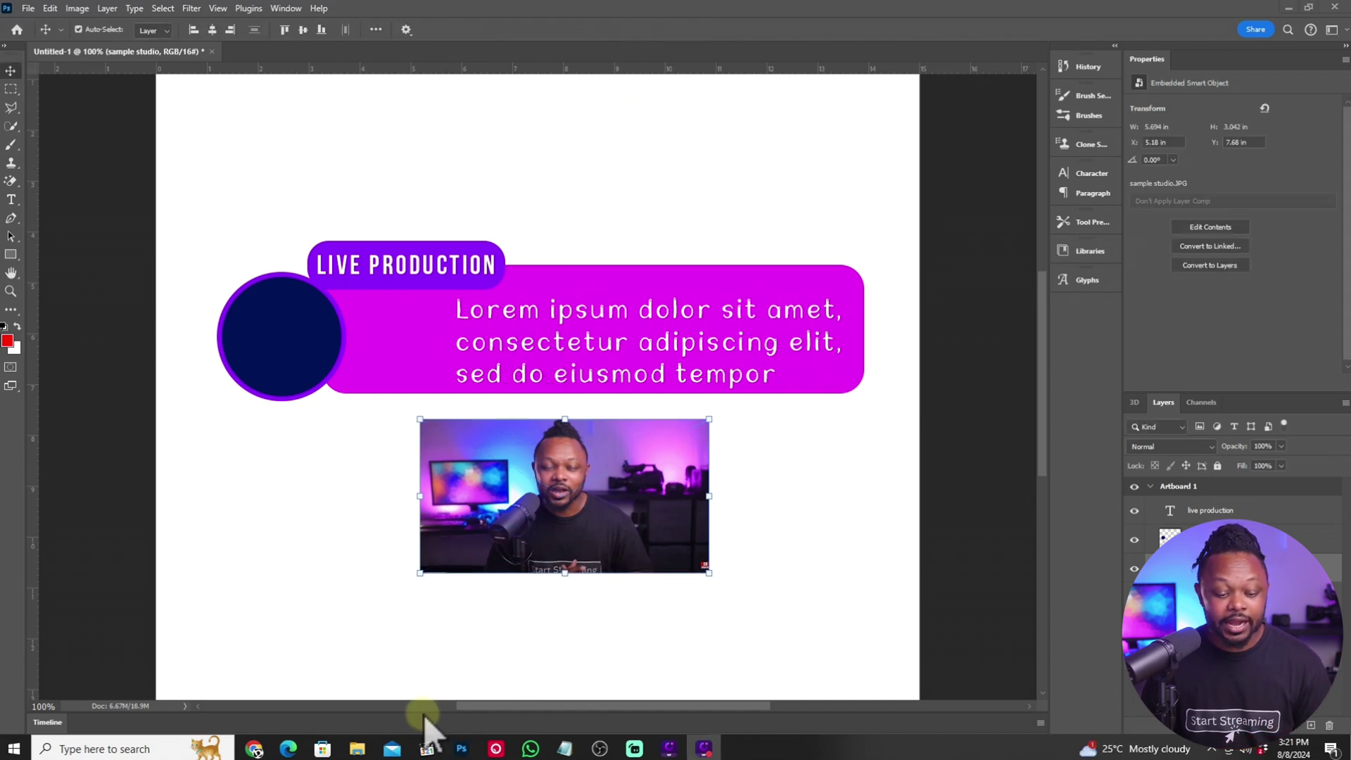
{"action": "left_click", "coordinate": [253, 750]}
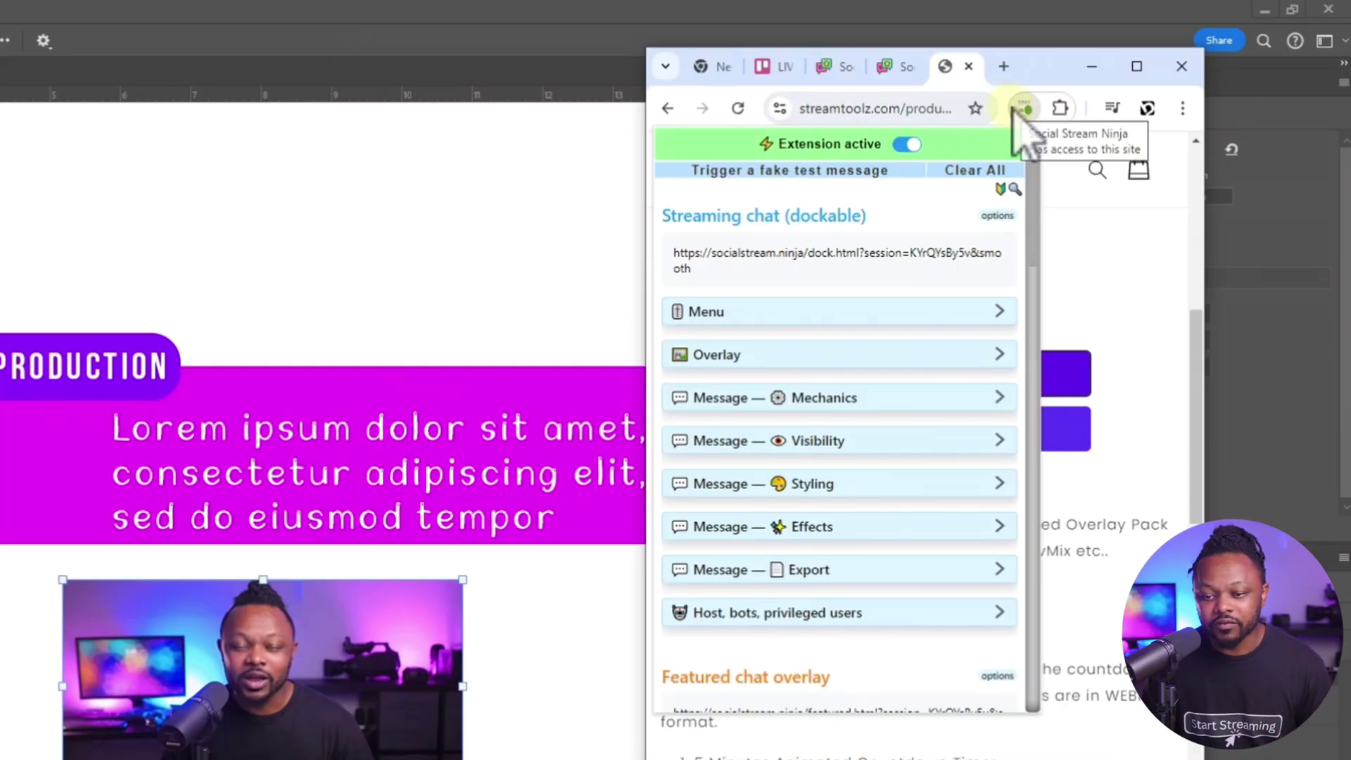
{"action": "left_click", "coordinate": [1024, 110]}
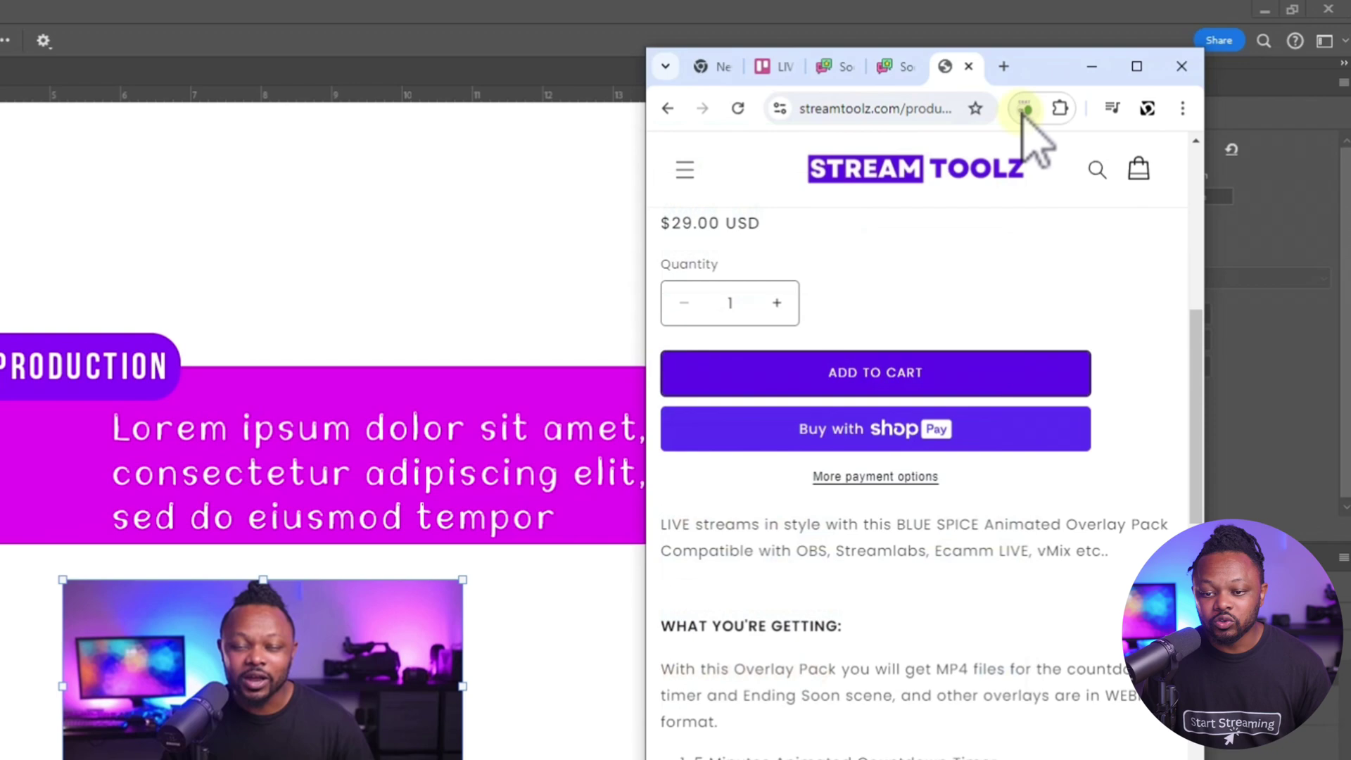
{"action": "left_click", "coordinate": [1024, 110]}
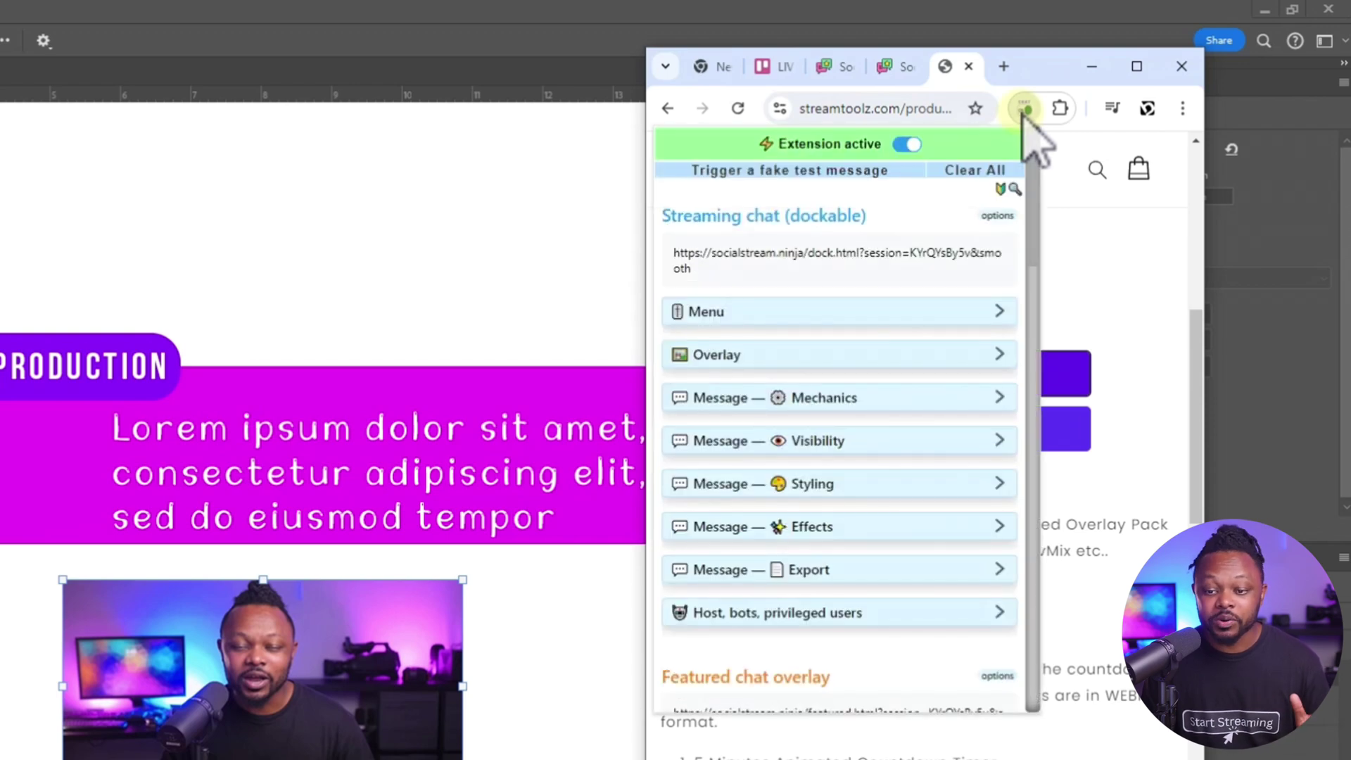
{"action": "scroll", "coordinate": [859, 585], "scroll_direction": "down", "scroll_amount": 3}
{"action": "scroll", "coordinate": [859, 584], "scroll_direction": "up", "scroll_amount": 3}
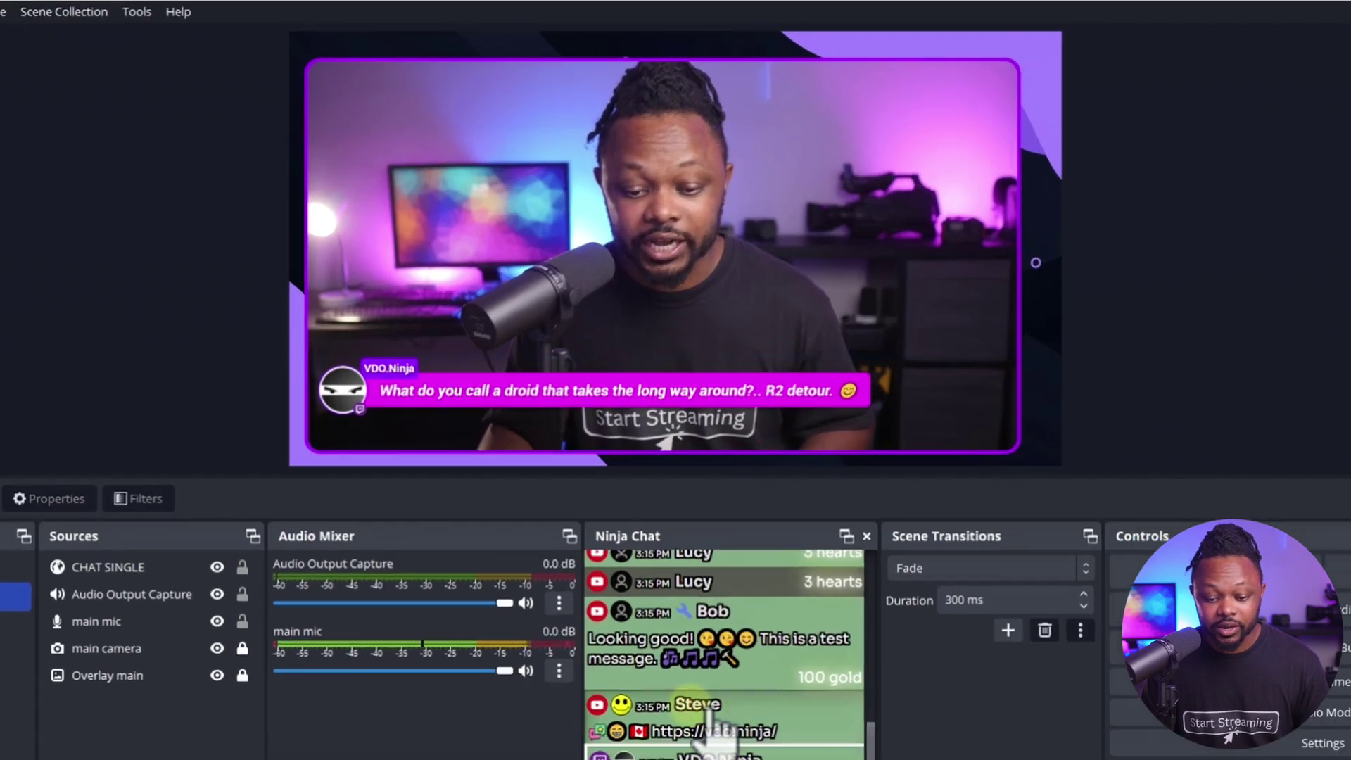
Step: Cycle the featured overlay through the vdo.ninja link and droid joke, ending on the chicken joke
{"action": "left_click", "coordinate": [728, 744]}
{"action": "left_click", "coordinate": [731, 700]}
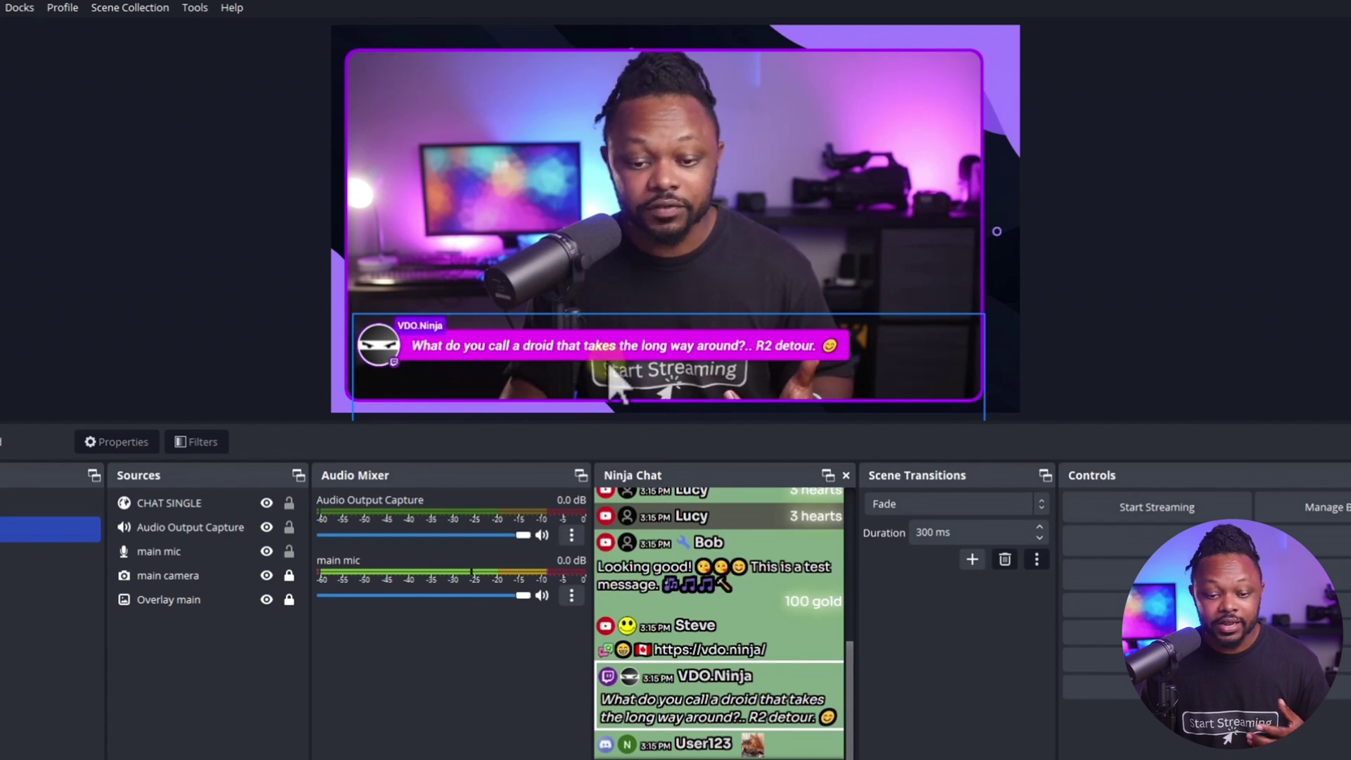
{"action": "scroll", "coordinate": [767, 690], "scroll_direction": "up", "scroll_amount": 5}
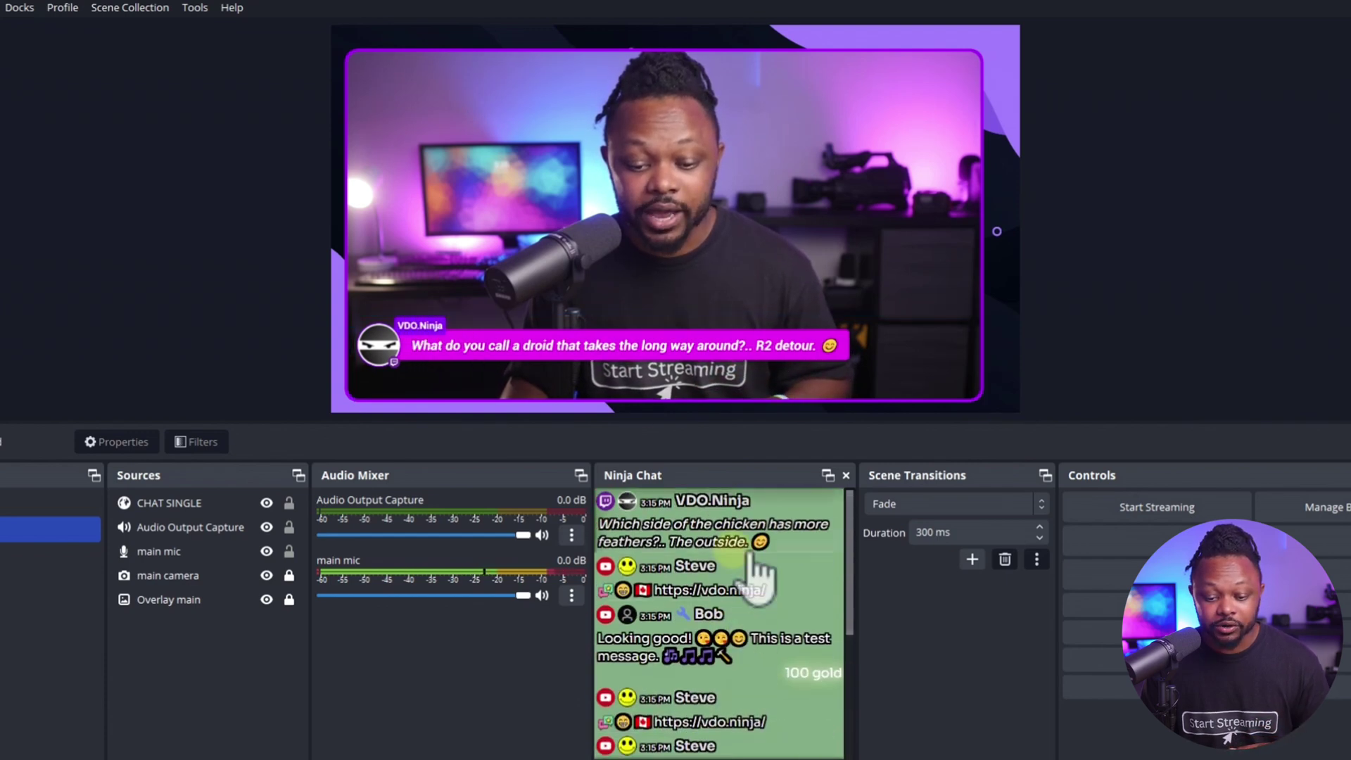
{"action": "left_click", "coordinate": [751, 553]}
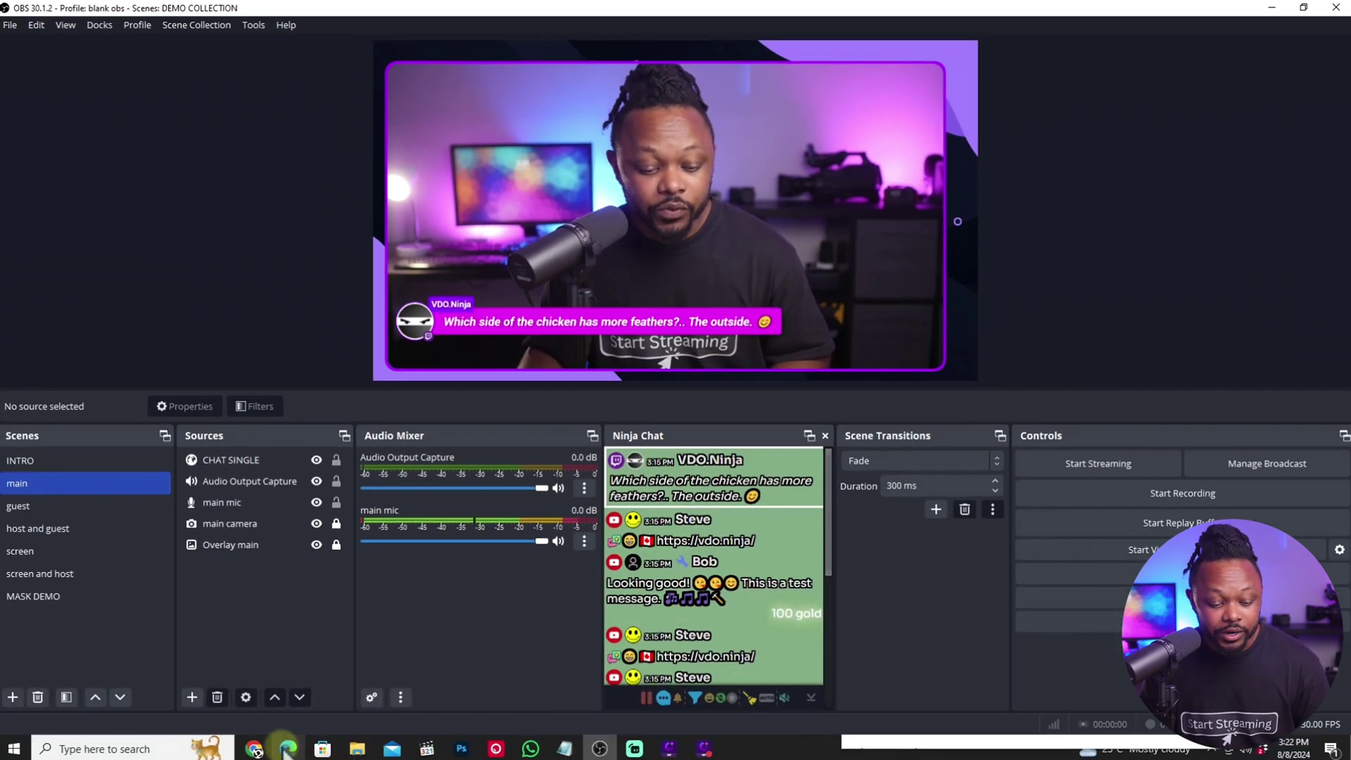
{"action": "left_click", "coordinate": [285, 750]}
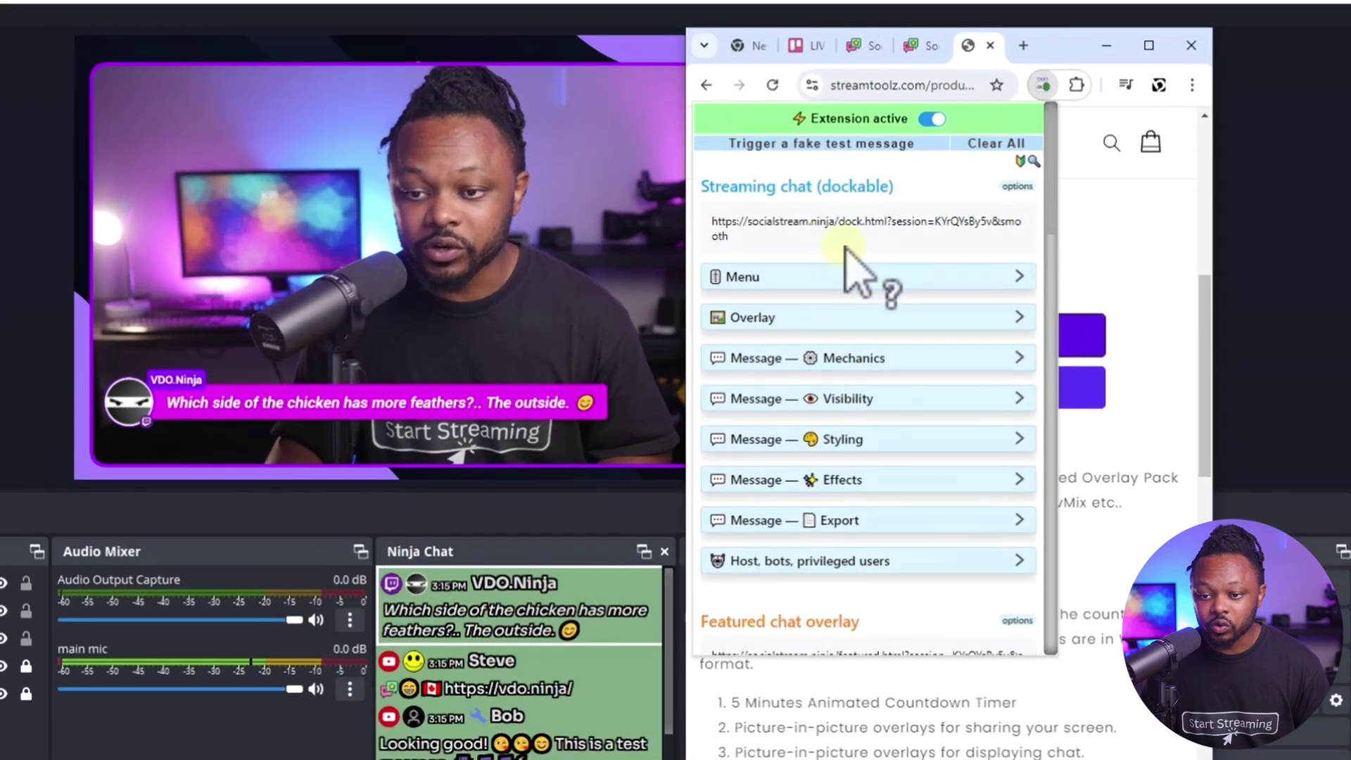
Step: Reopen the Social Stream Ninja extension panel
{"action": "left_click", "coordinate": [1043, 84]}
{"action": "left_click", "coordinate": [1148, 45]}
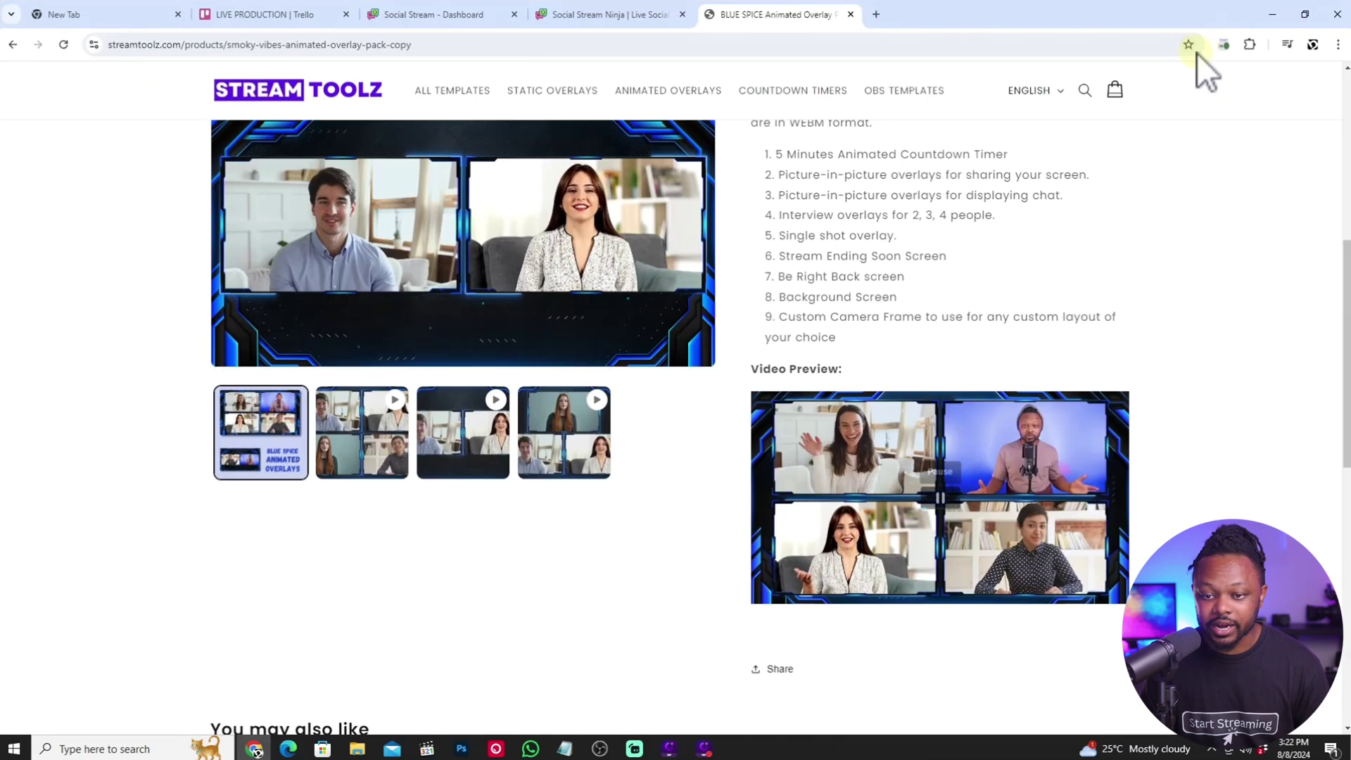
{"action": "scroll", "coordinate": [675, 394], "scroll_direction": "up", "scroll_amount": 6}
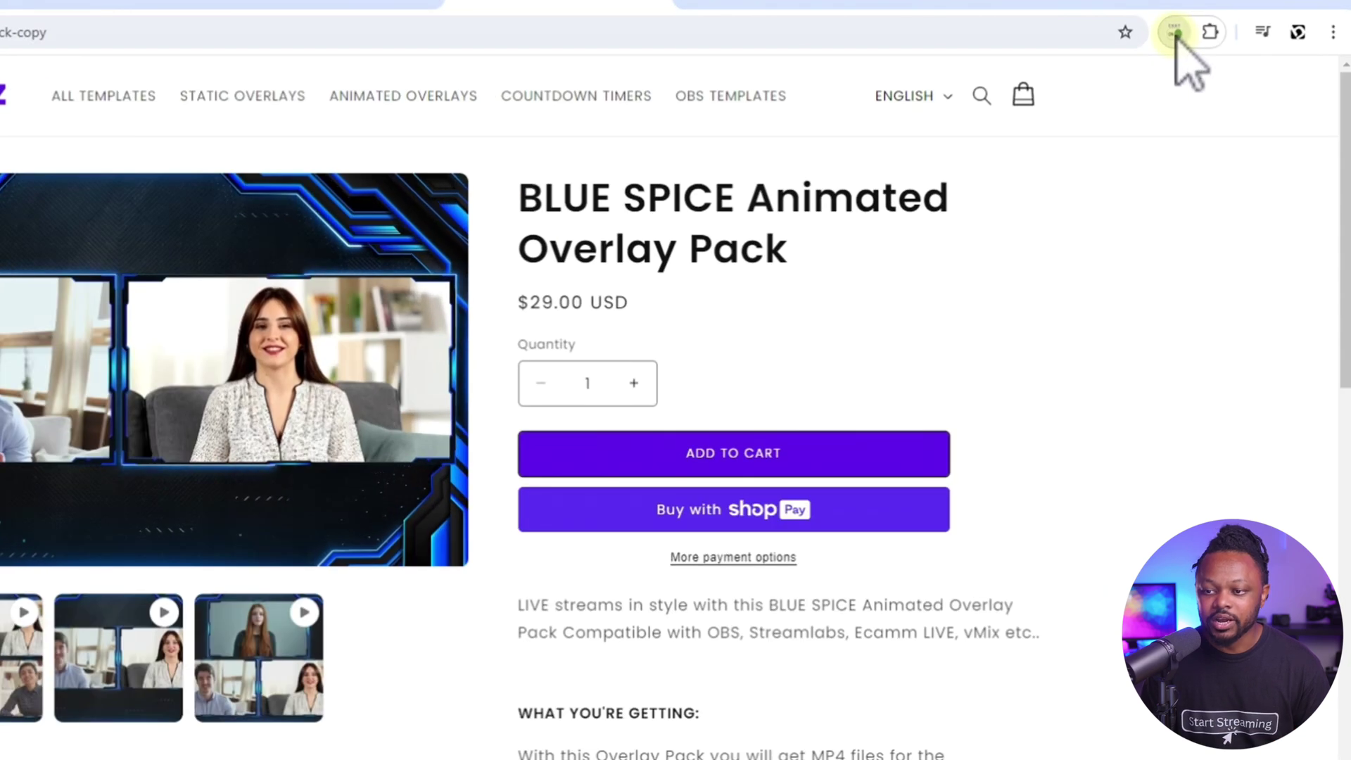
{"action": "left_click", "coordinate": [1175, 33]}
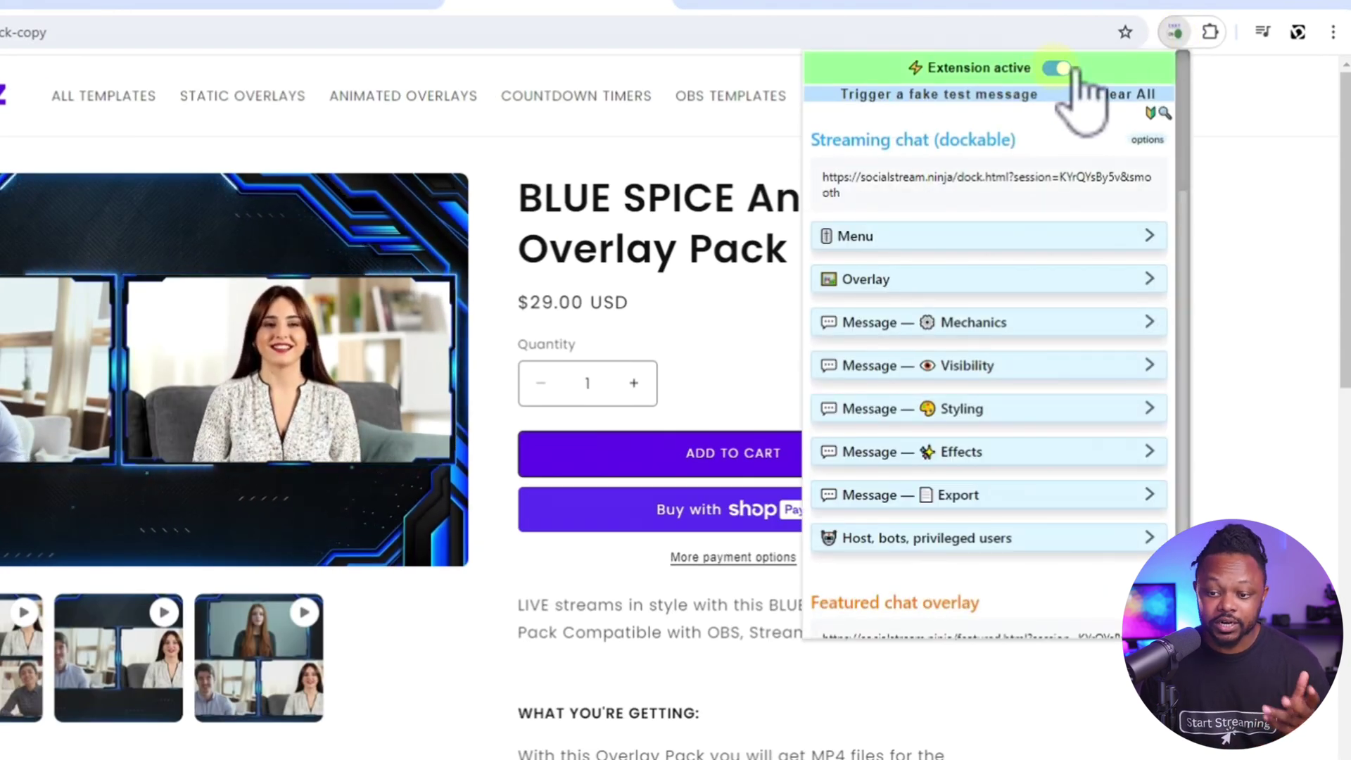
Step: Scroll to the Featured chat overlay section and expand, then collapse, its Mechanics options
{"action": "scroll", "coordinate": [1087, 303], "scroll_direction": "down", "scroll_amount": 4}
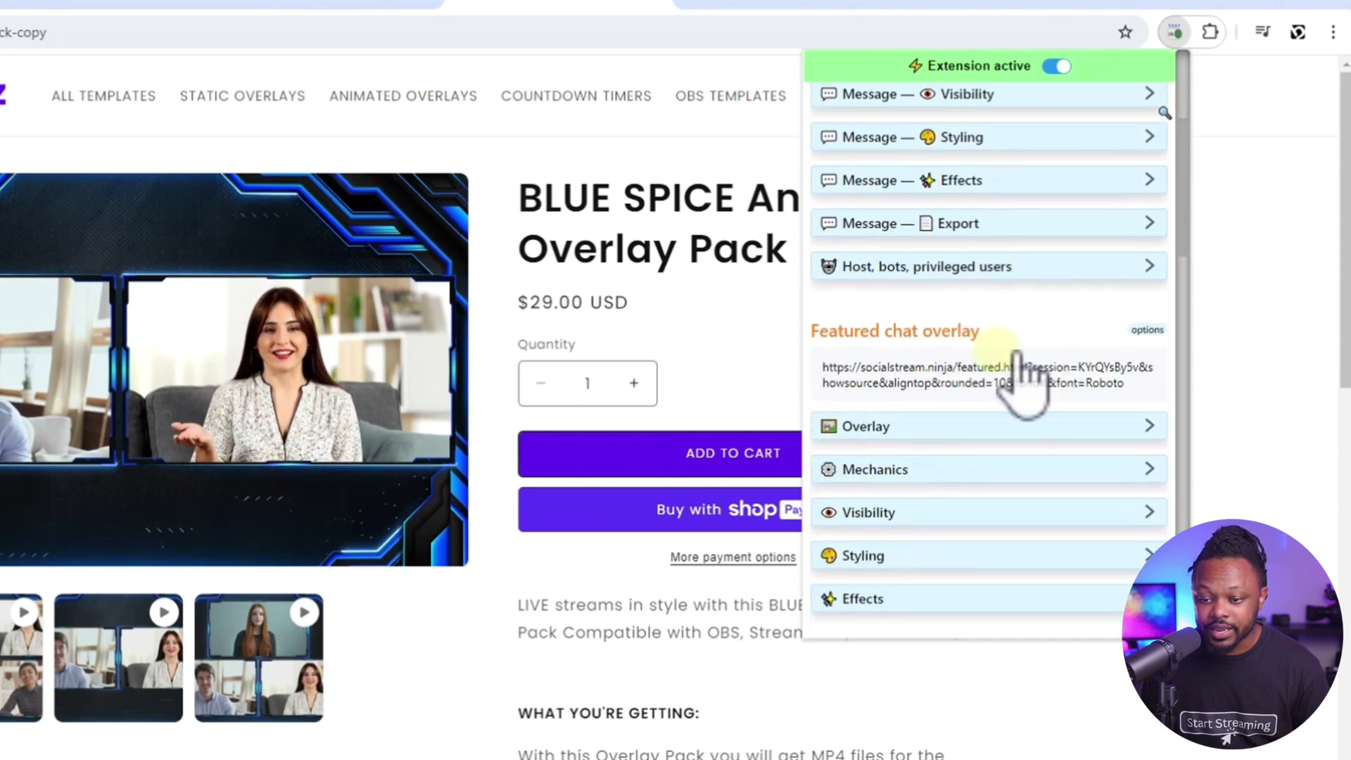
{"action": "scroll", "coordinate": [1024, 380], "scroll_direction": "down", "scroll_amount": 1}
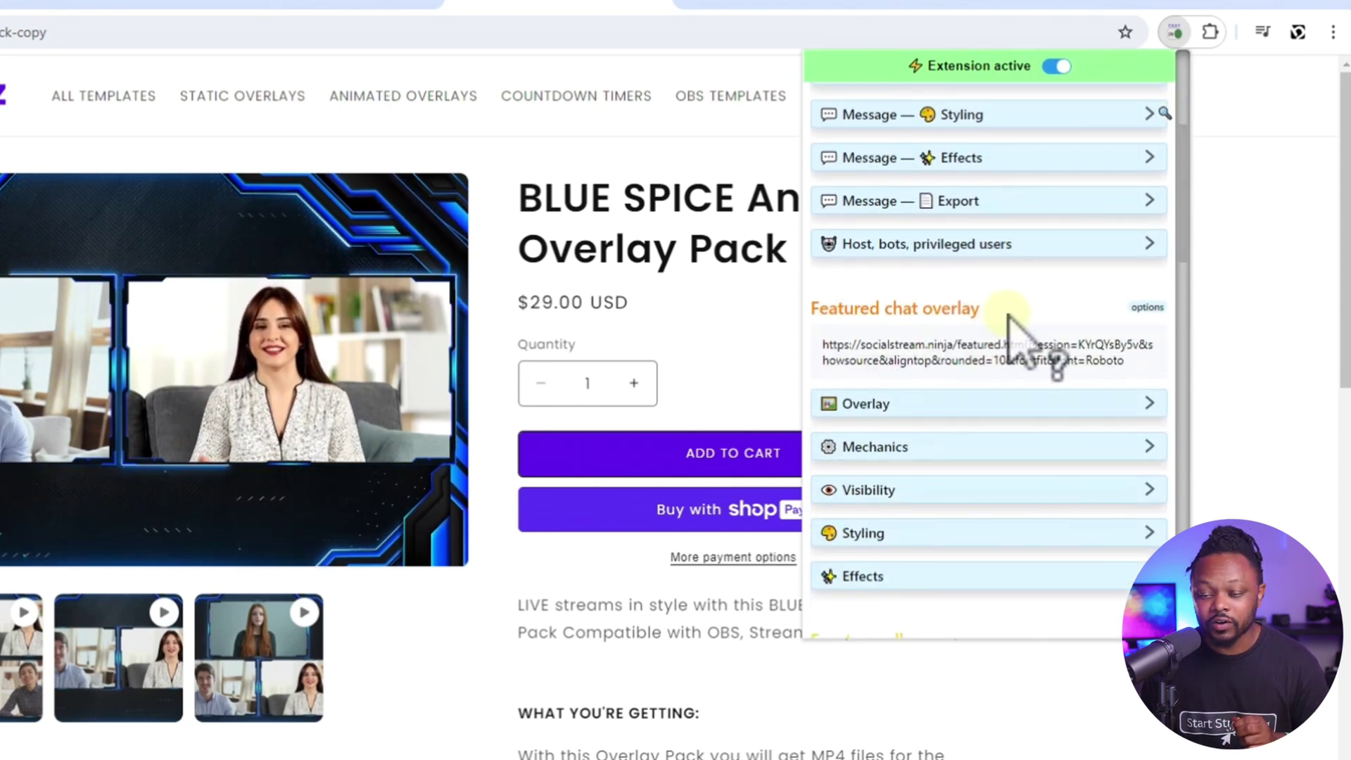
{"action": "mouse_move", "coordinate": [1008, 315]}
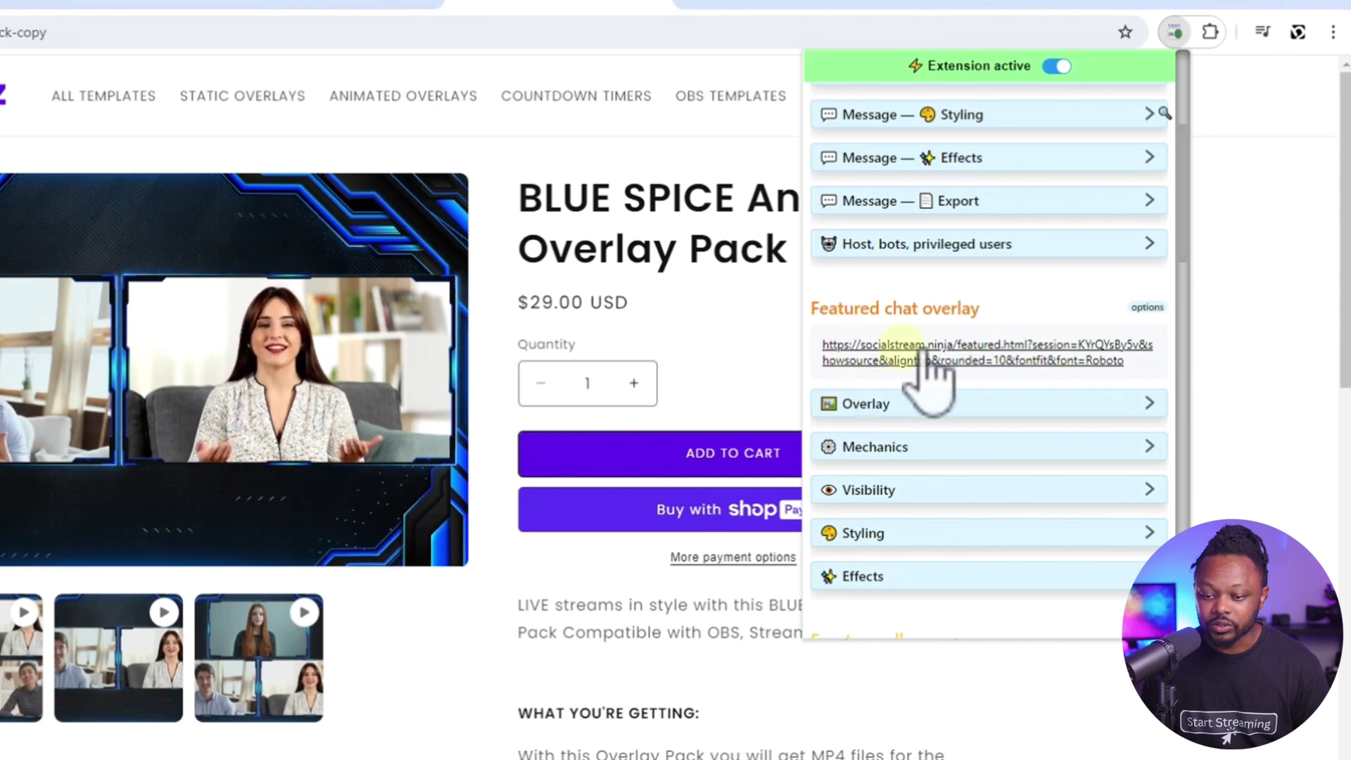
{"action": "mouse_move", "coordinate": [918, 349]}
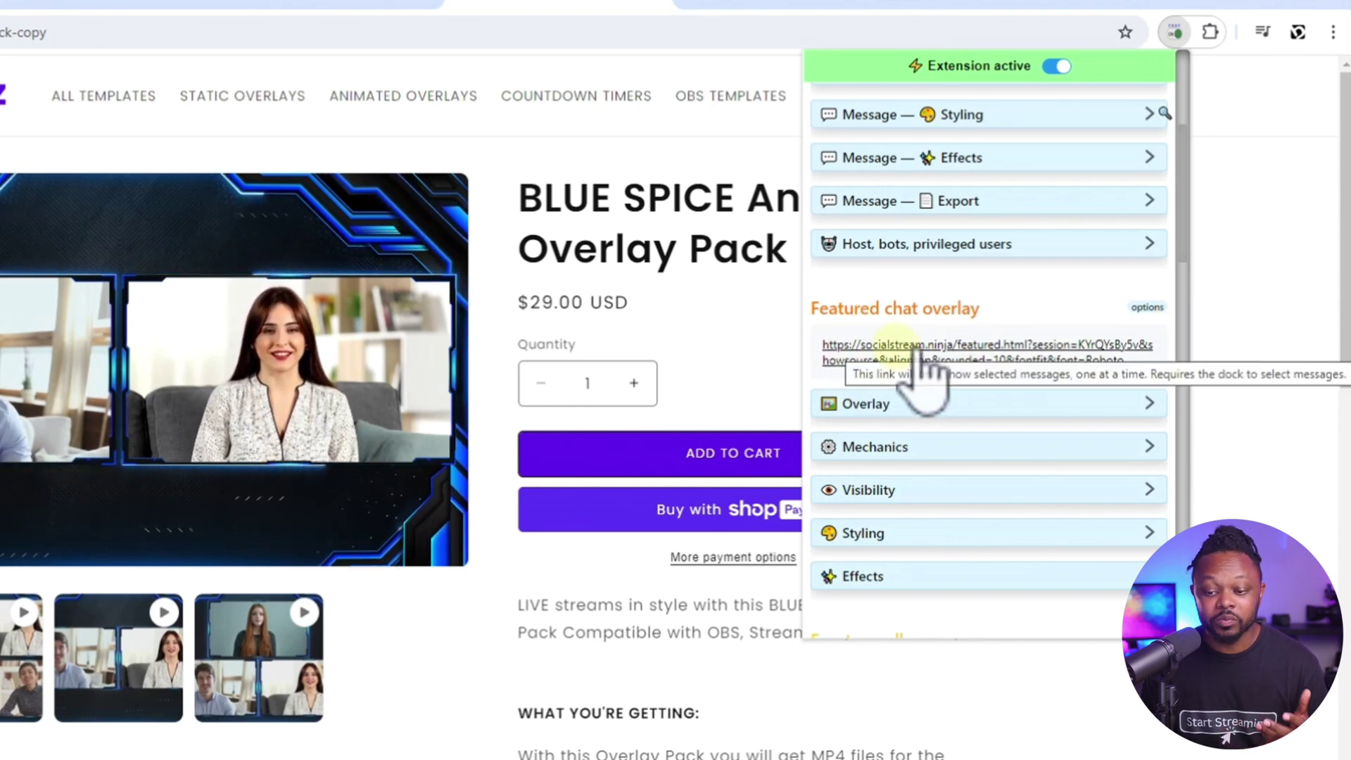
{"action": "scroll", "coordinate": [921, 366], "scroll_direction": "down", "scroll_amount": 3}
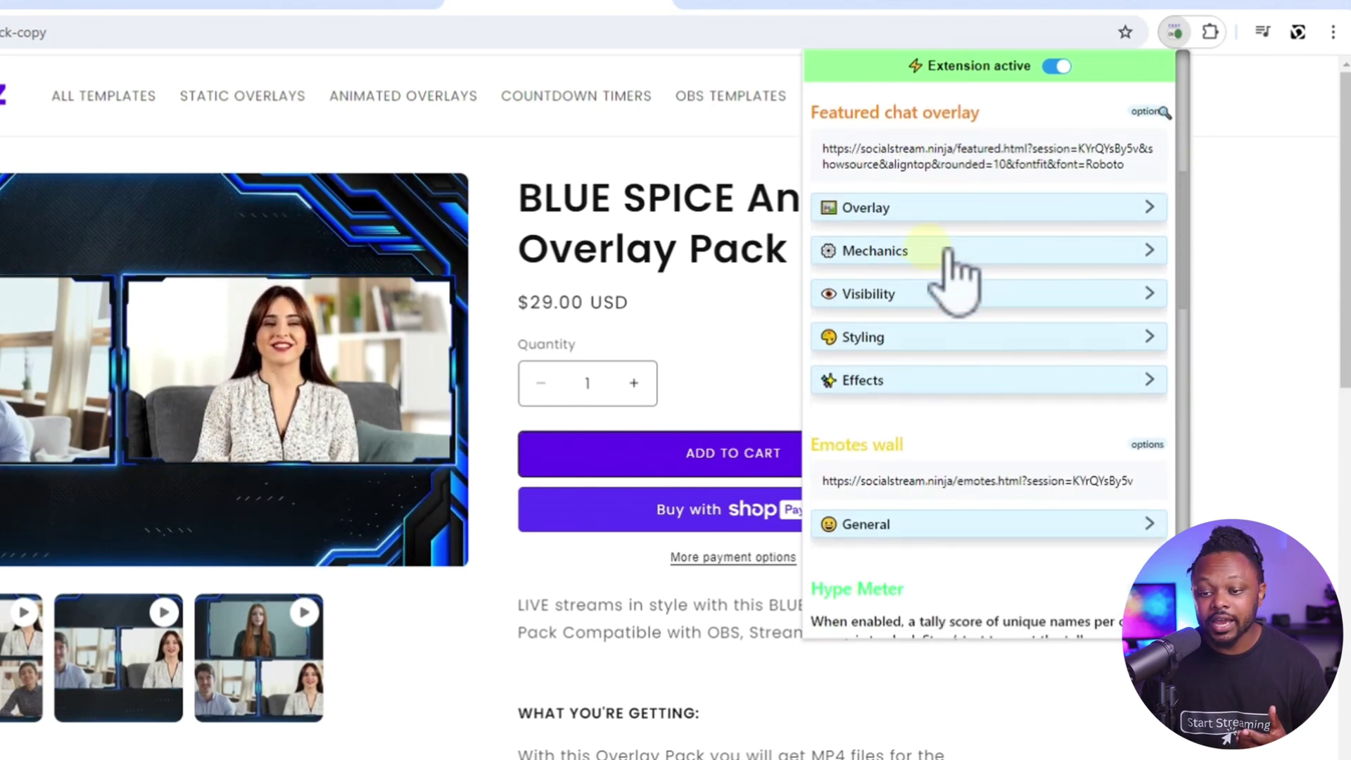
{"action": "left_click", "coordinate": [949, 255]}
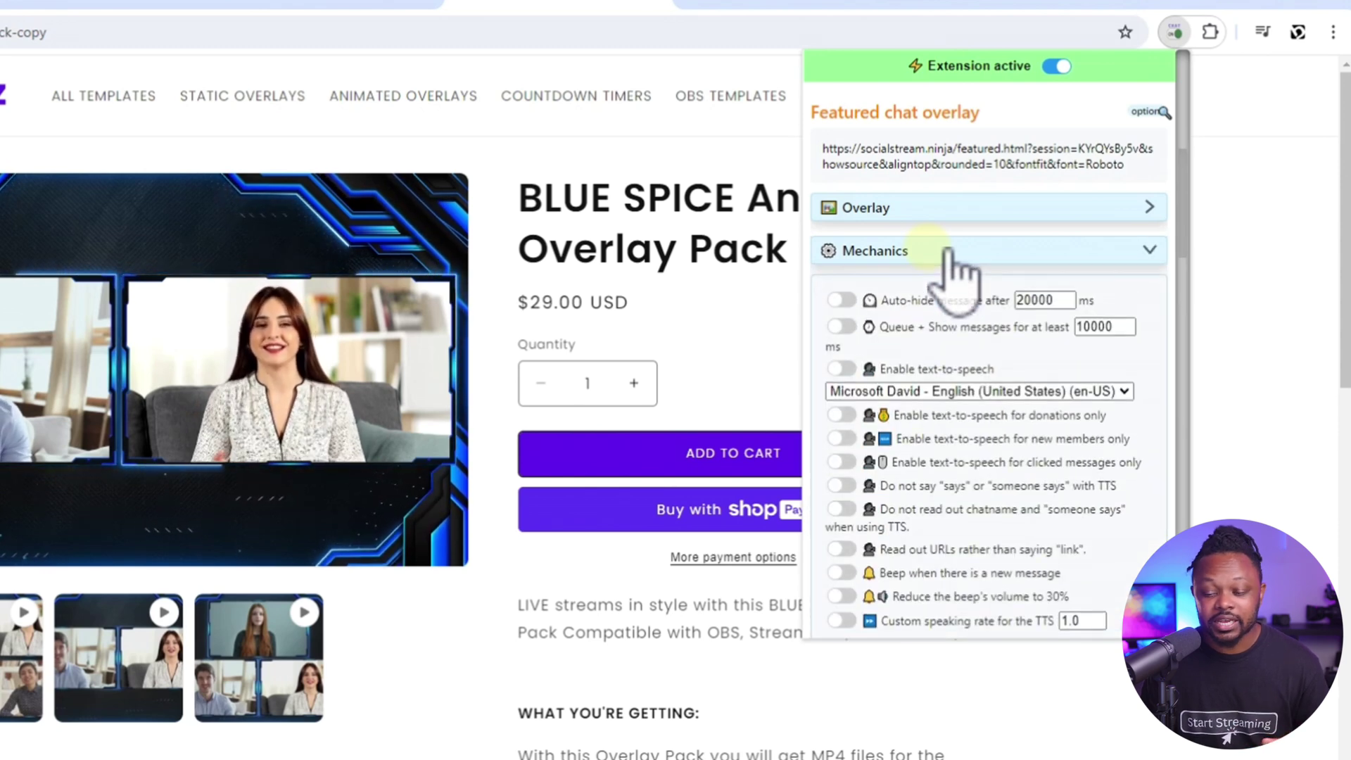
{"action": "left_click", "coordinate": [950, 255]}
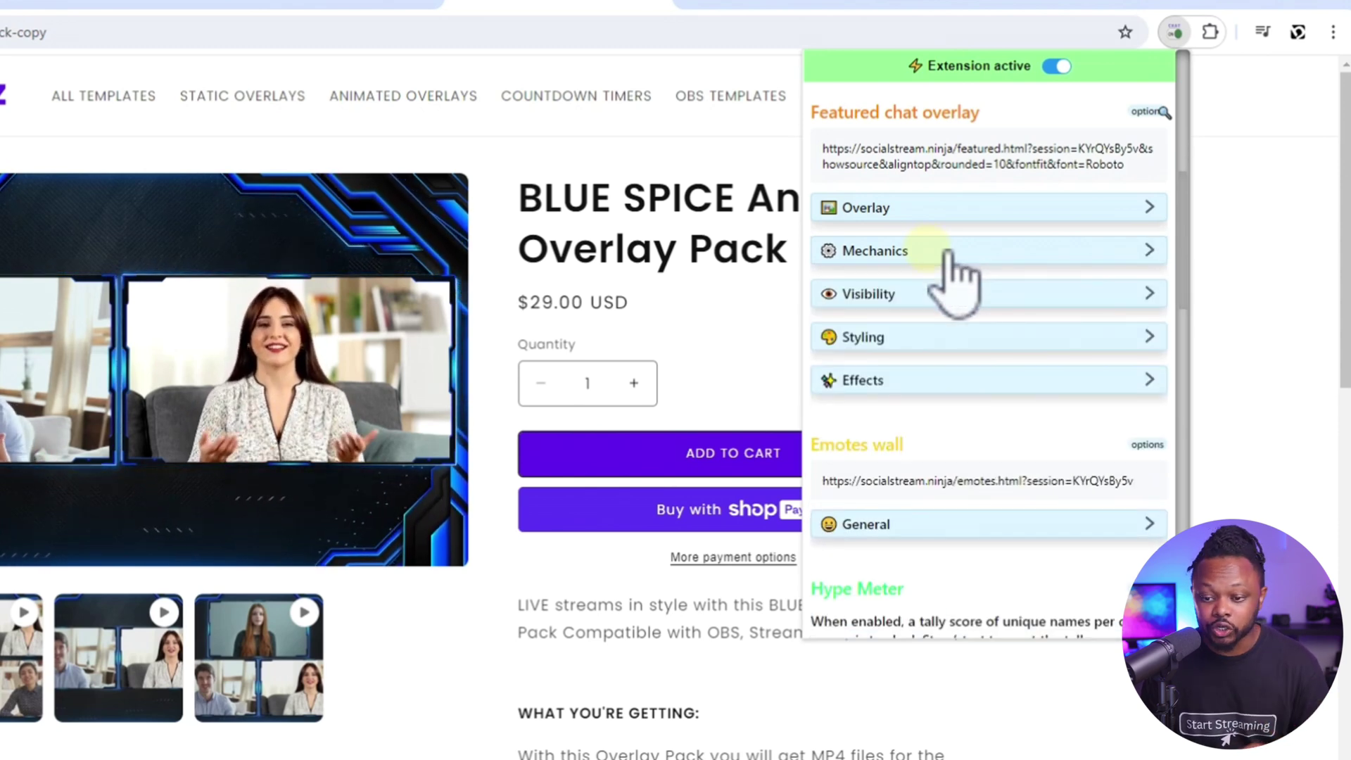
Step: Expand the featured overlay's Styling and Visibility option groups
{"action": "left_click", "coordinate": [921, 339]}
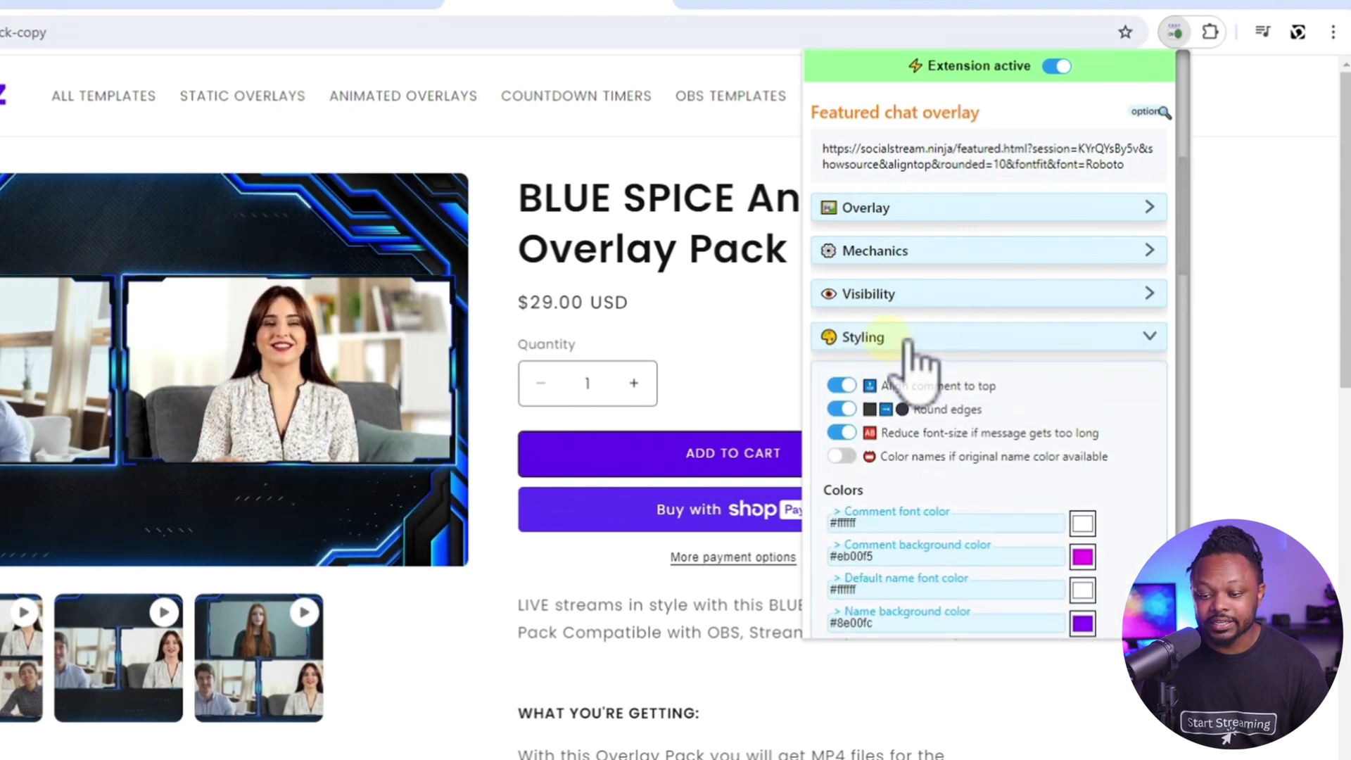
{"action": "scroll", "coordinate": [915, 358], "scroll_direction": "down", "scroll_amount": 2}
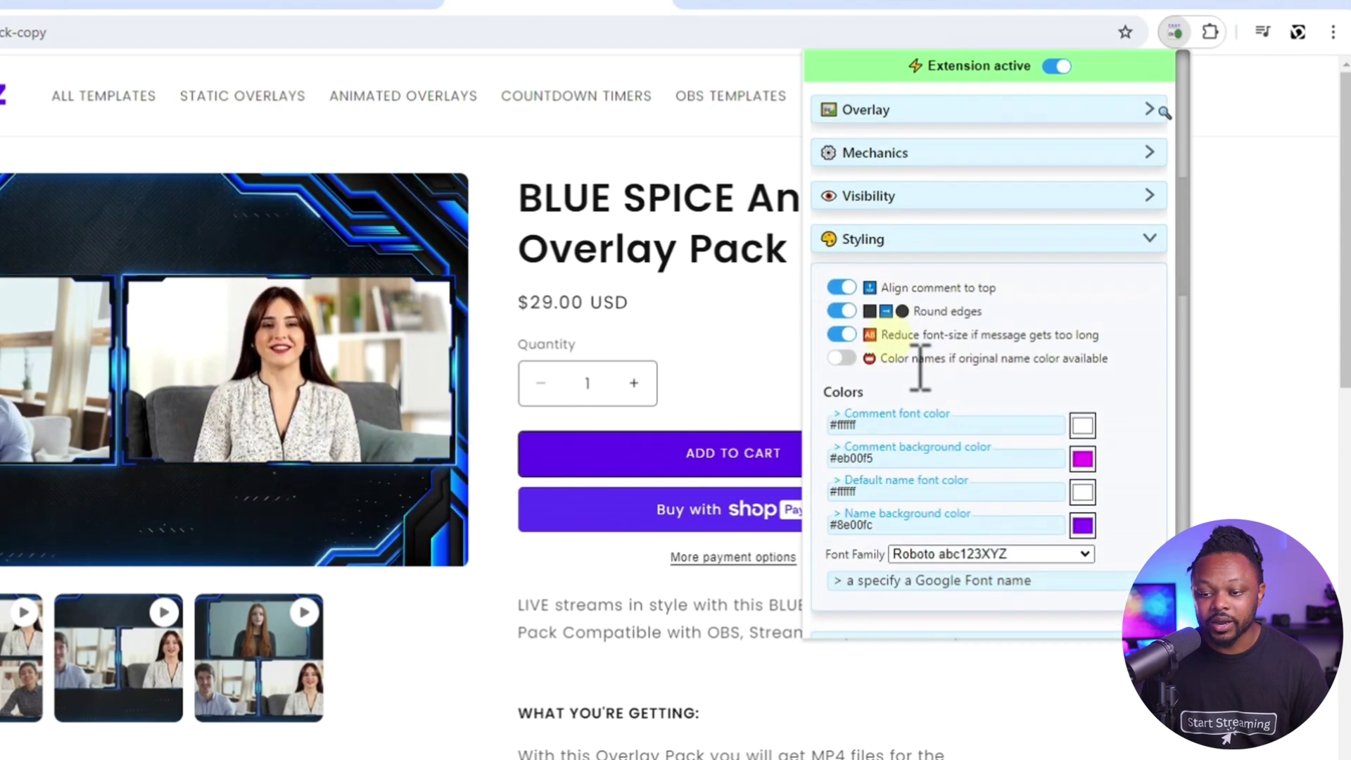
{"action": "left_click", "coordinate": [912, 200]}
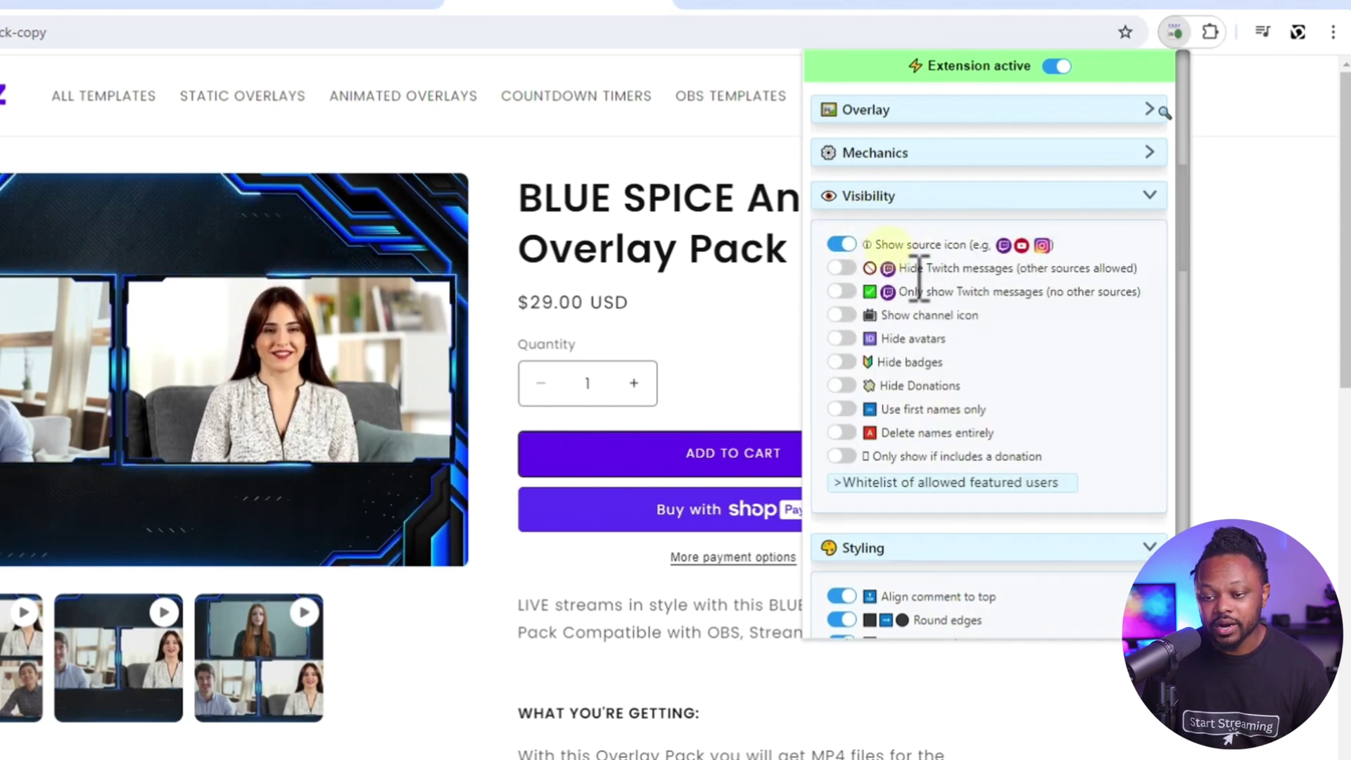
Step: Toggle the source-icon option off and on, then scroll to the #eb00f5 and #8e00fc colour fields
{"action": "left_click_drag", "start_coordinate": [875, 244], "coordinate": [966, 246]}
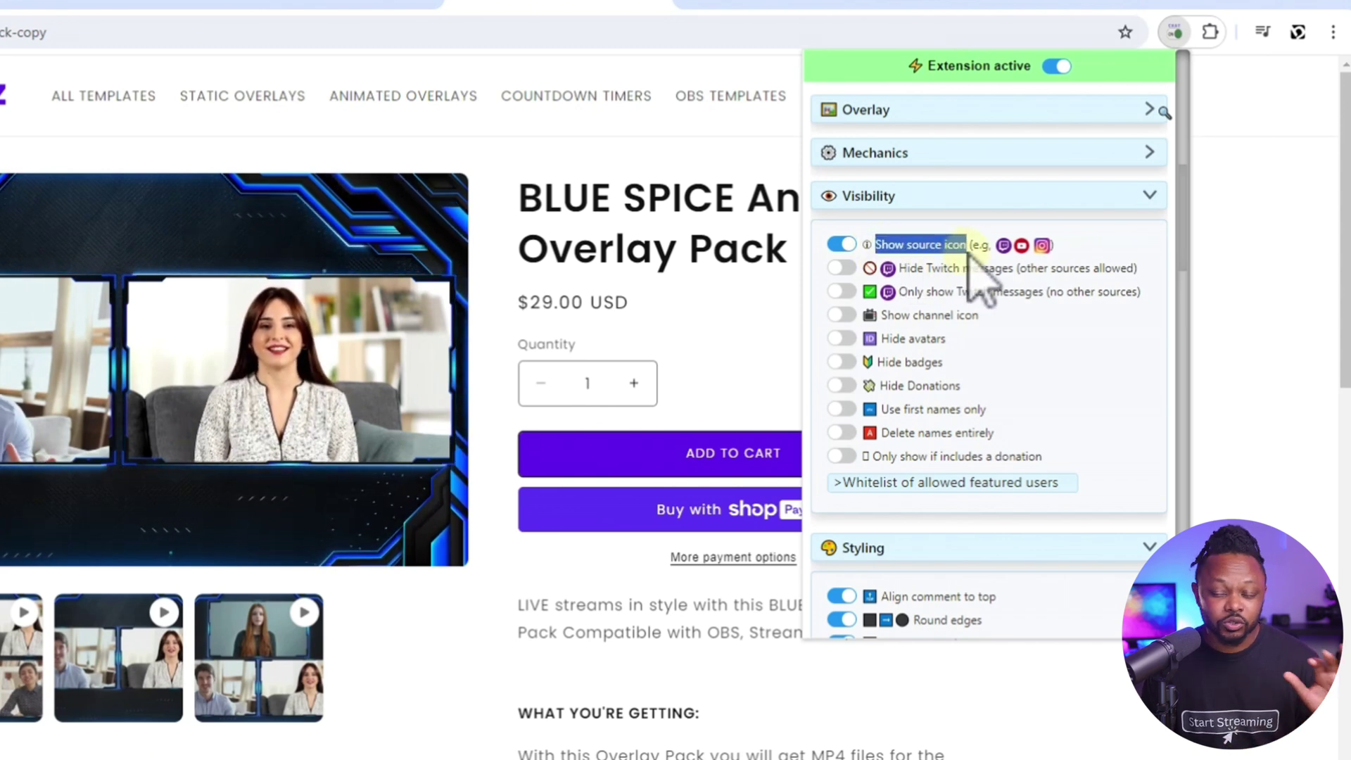
{"action": "left_click", "coordinate": [873, 252]}
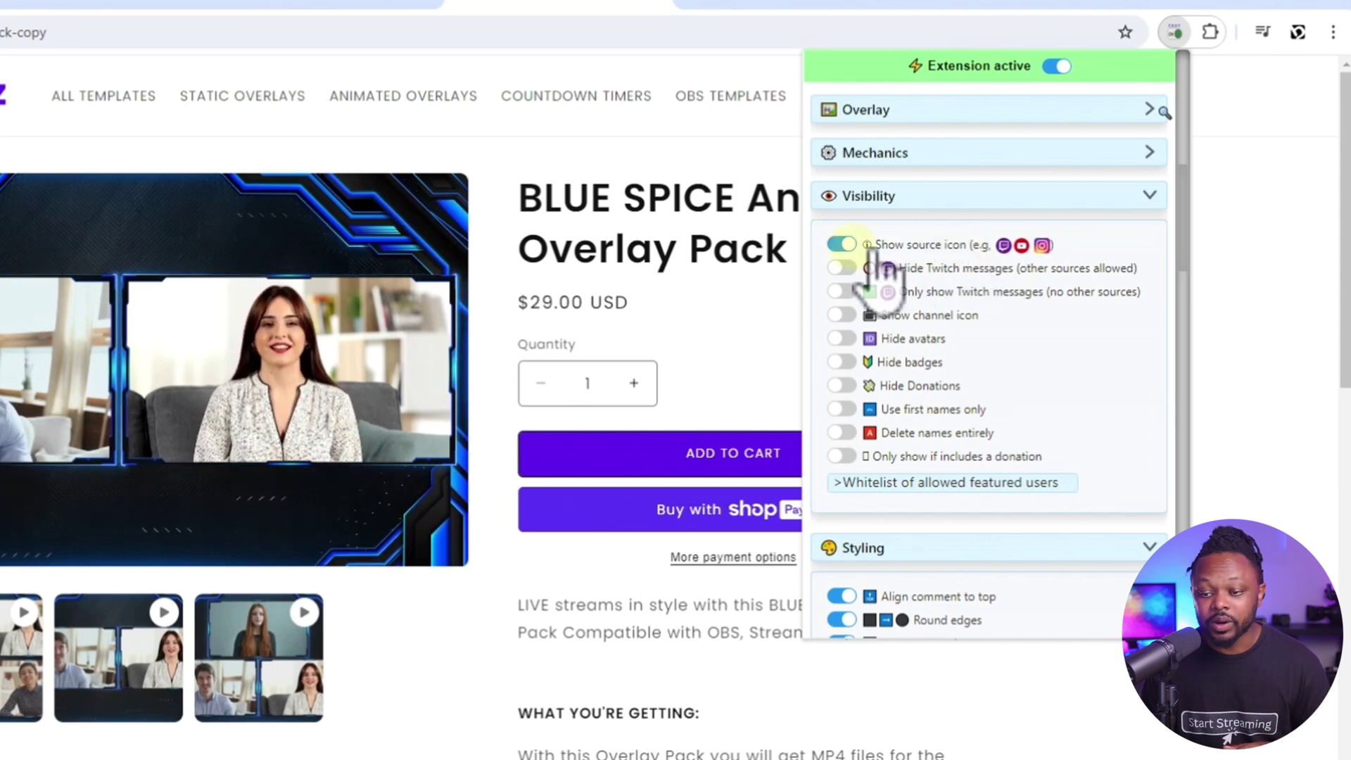
{"action": "left_click", "coordinate": [876, 248]}
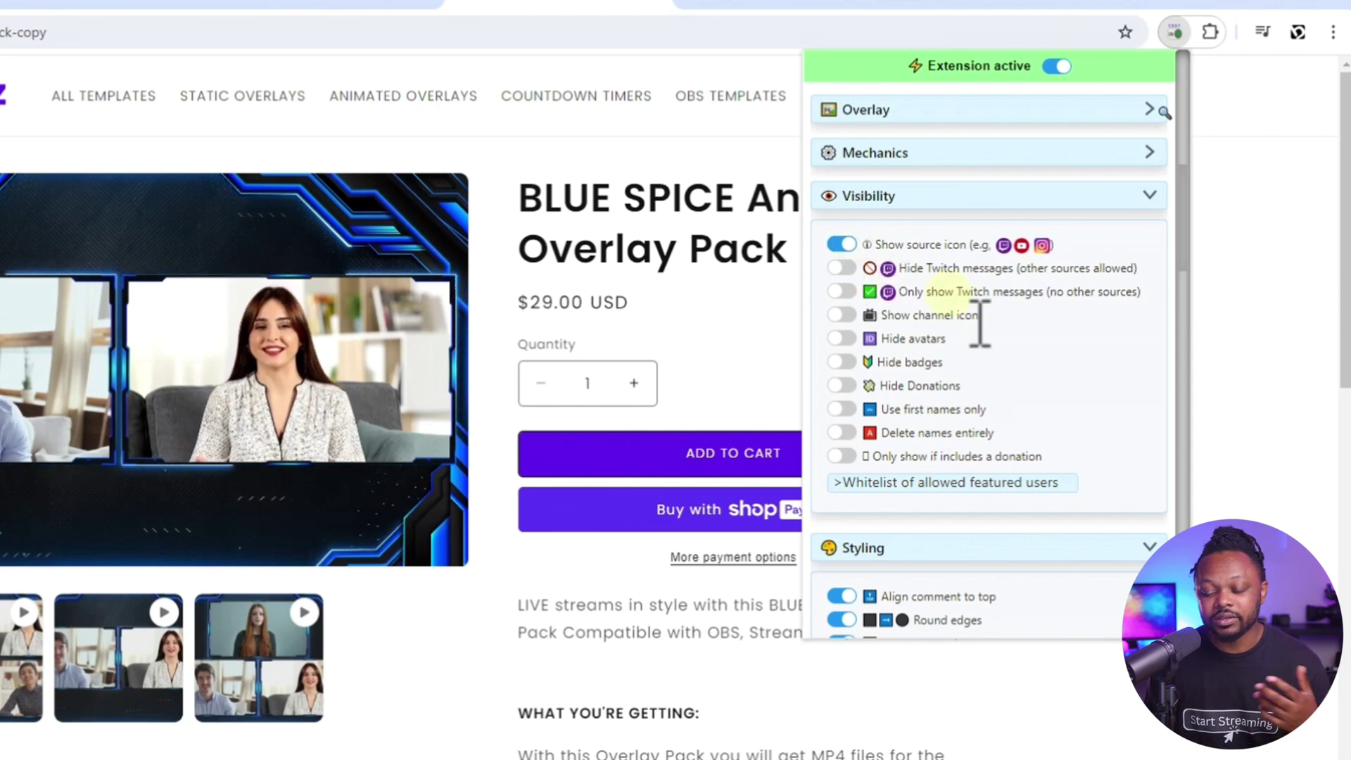
{"action": "scroll", "coordinate": [980, 324], "scroll_direction": "down", "scroll_amount": 4}
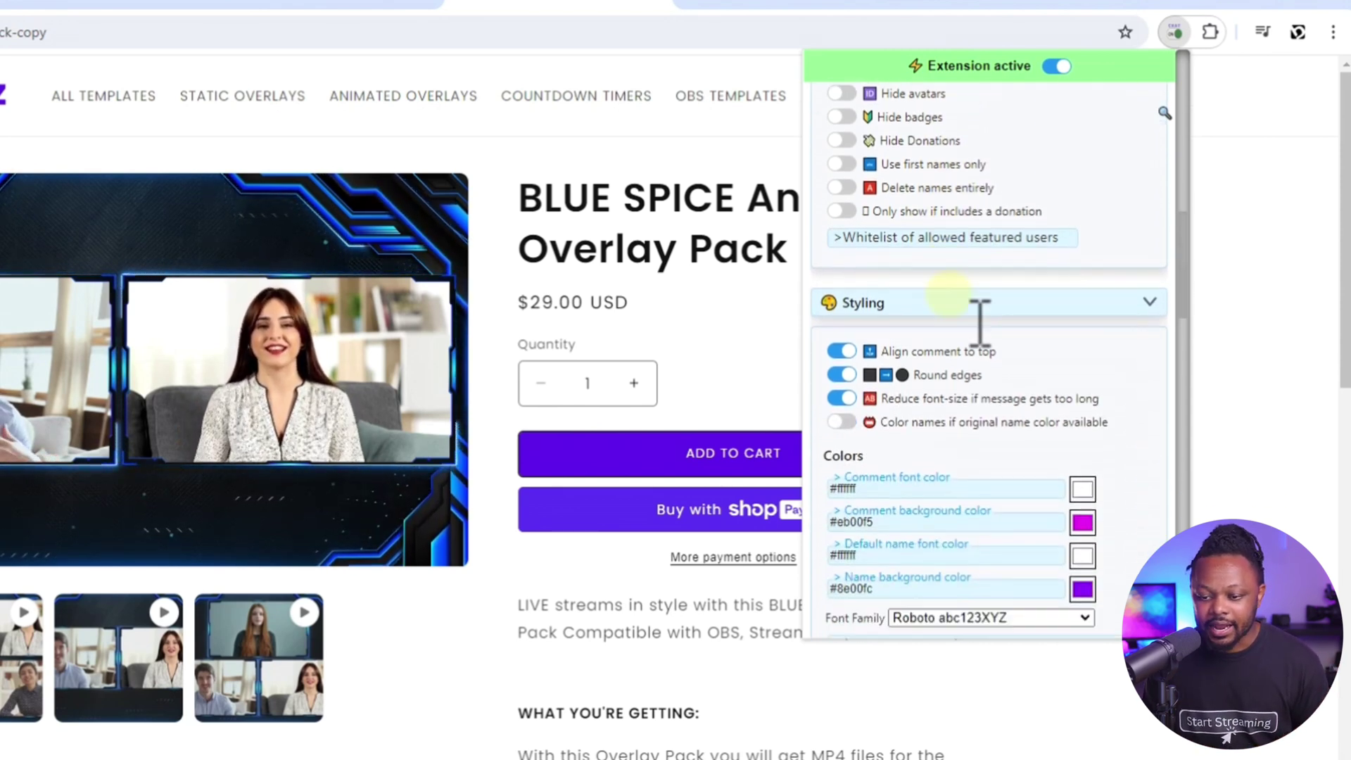
{"action": "scroll", "coordinate": [957, 317], "scroll_direction": "down", "scroll_amount": 1}
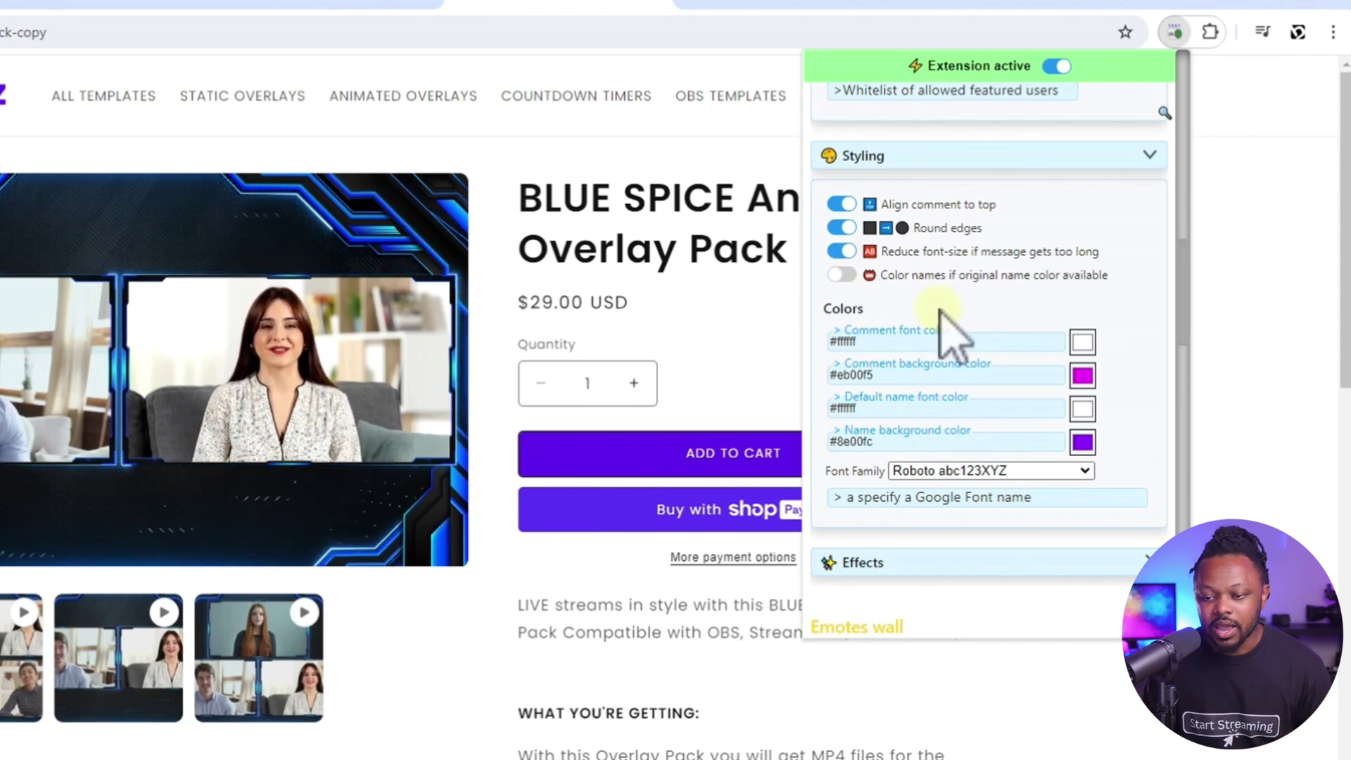
Step: Set the featured chat's comment background colour to black
{"action": "scroll", "coordinate": [955, 303], "scroll_direction": "down", "scroll_amount": 2}
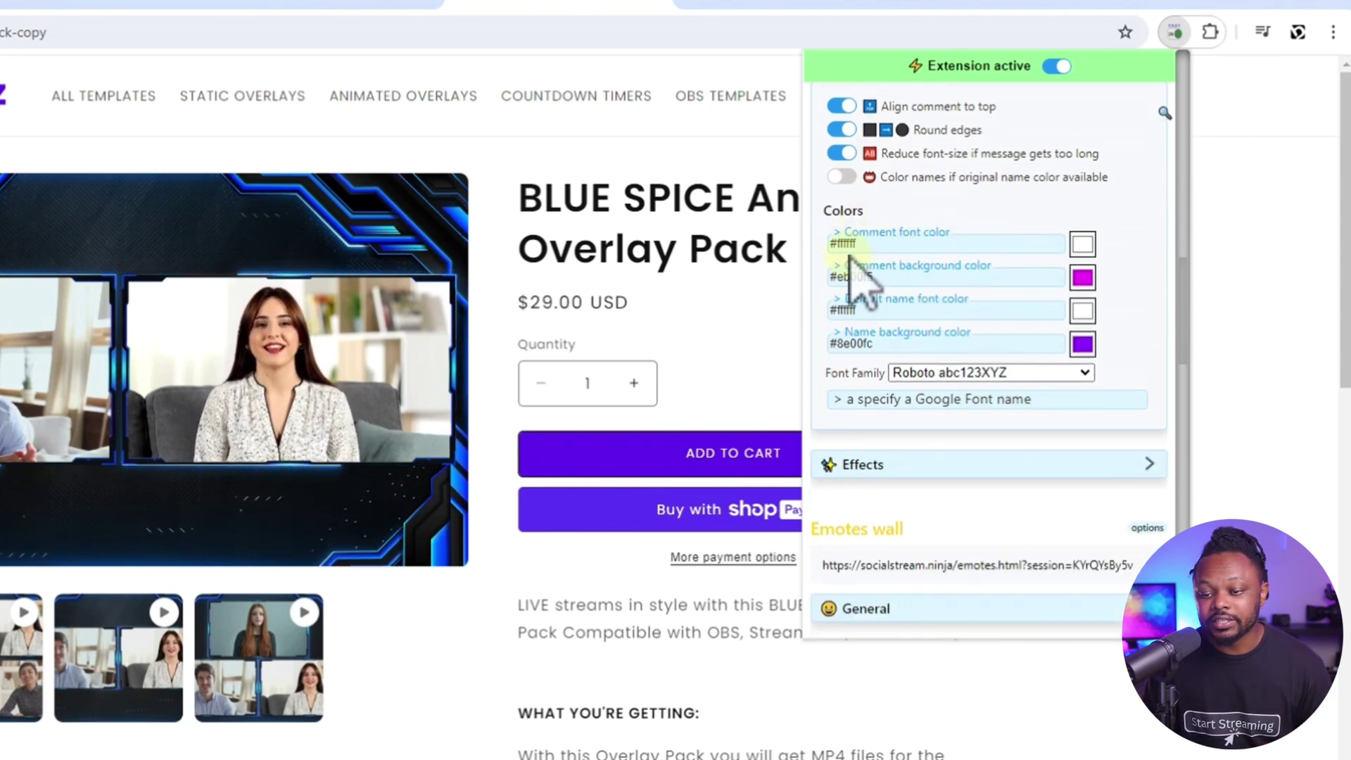
{"action": "double_click", "coordinate": [847, 214]}
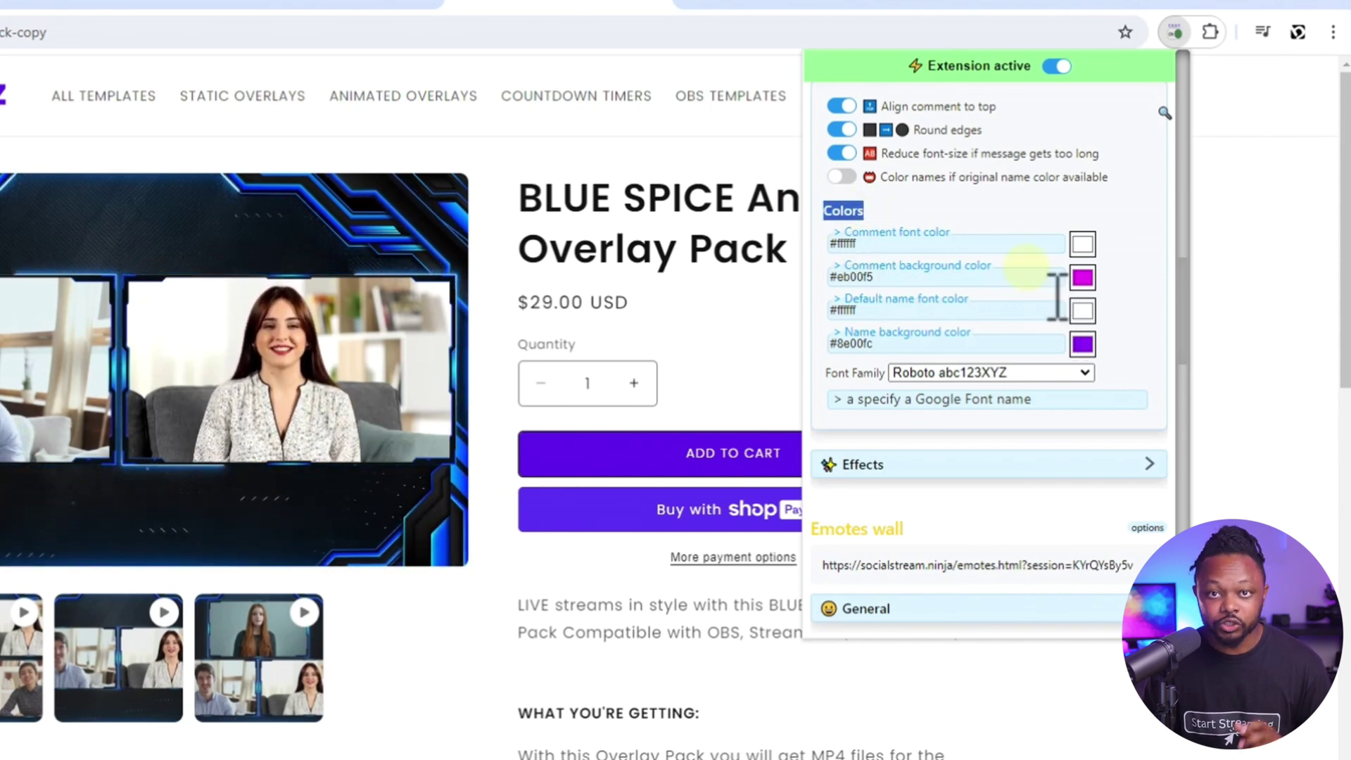
{"action": "left_click", "coordinate": [1082, 277]}
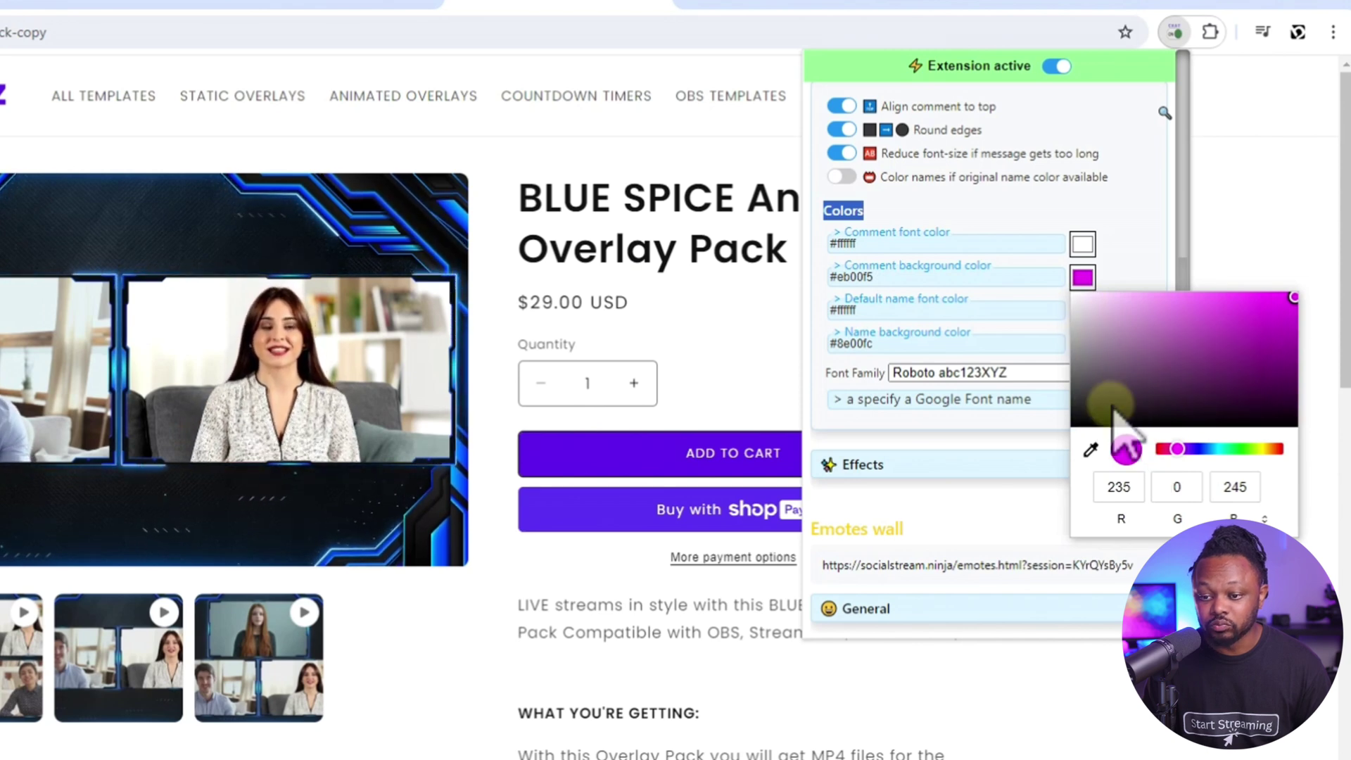
{"action": "left_click_drag", "start_coordinate": [1116, 377], "coordinate": [1125, 452]}
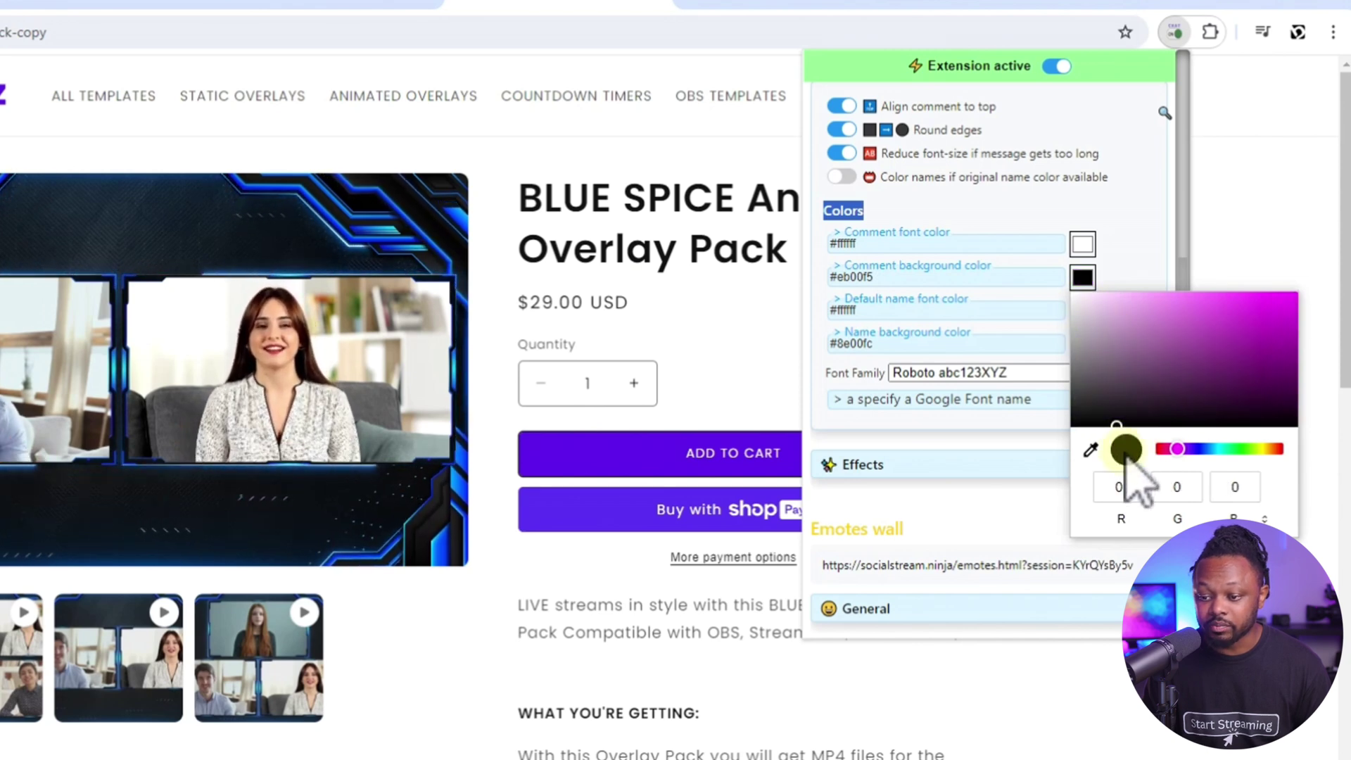
{"action": "left_click", "coordinate": [1122, 262]}
Step: Set the featured chat's name background colour to orange
{"action": "left_click", "coordinate": [1082, 344]}
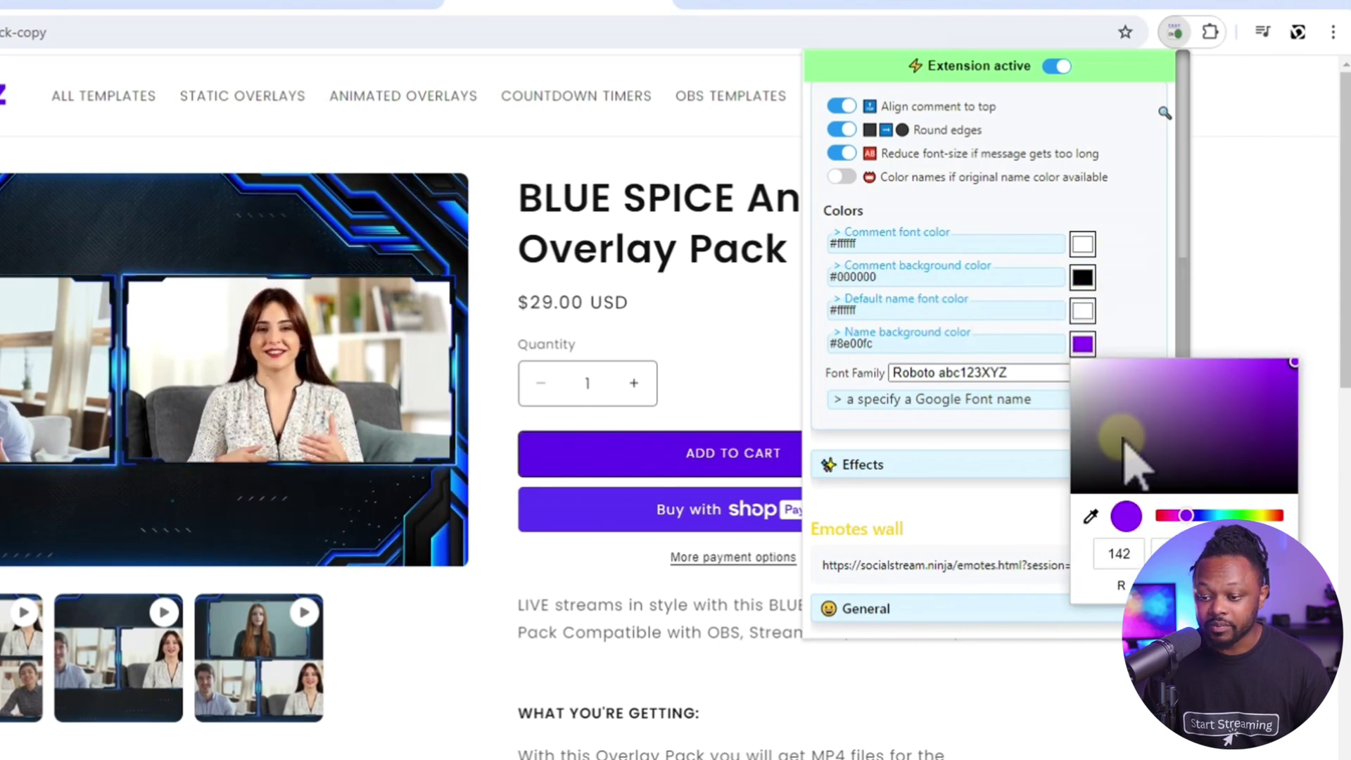
{"action": "left_click_drag", "start_coordinate": [1238, 515], "coordinate": [1265, 515]}
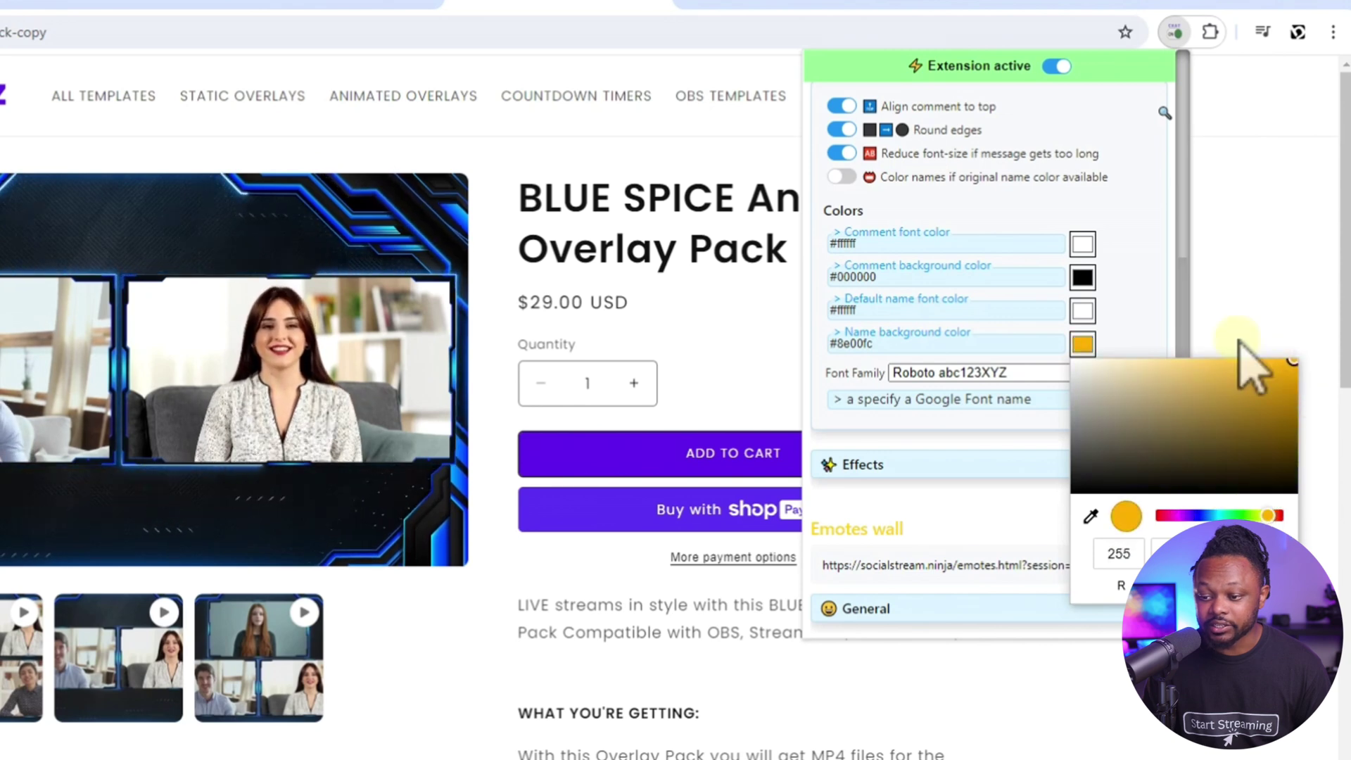
{"action": "left_click", "coordinate": [1115, 306]}
{"action": "scroll", "coordinate": [1077, 394], "scroll_direction": "up", "scroll_amount": 10}
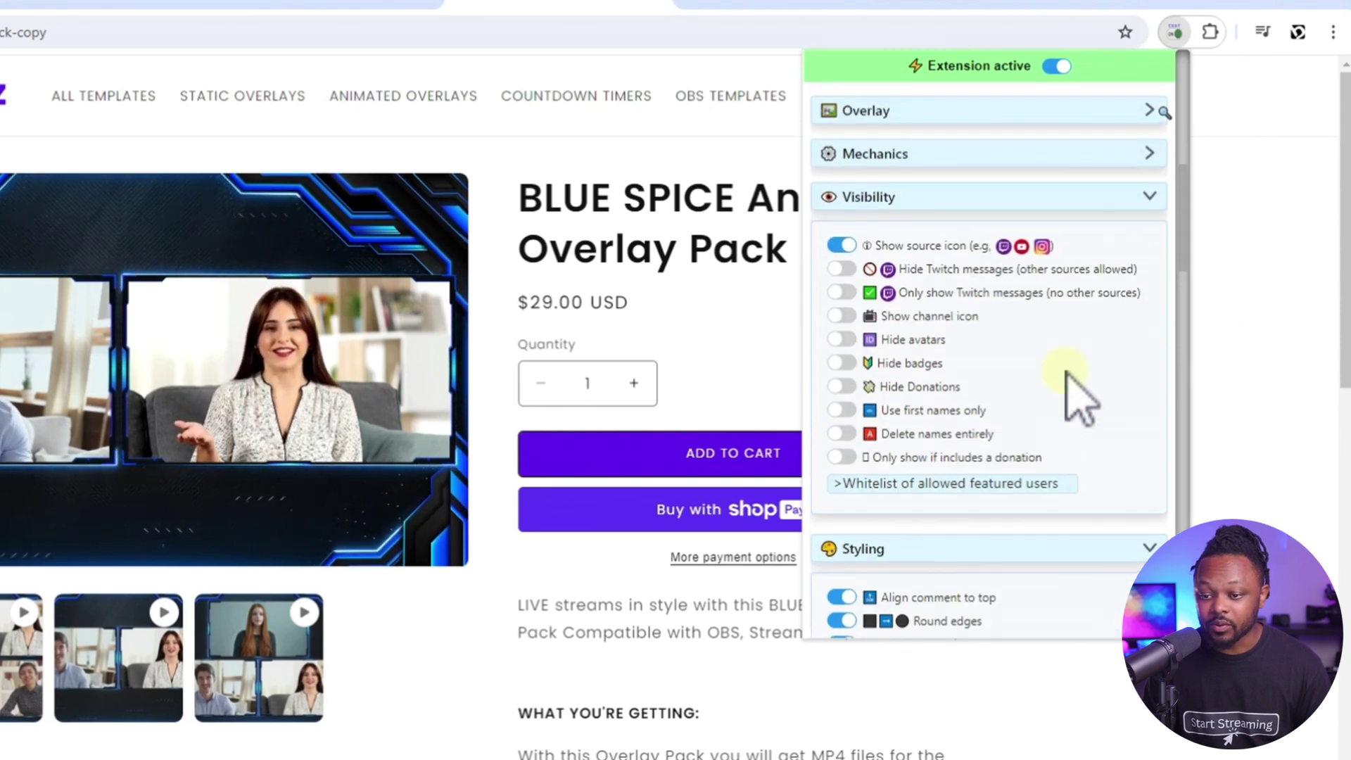
{"action": "scroll", "coordinate": [1076, 394], "scroll_direction": "up", "scroll_amount": 2}
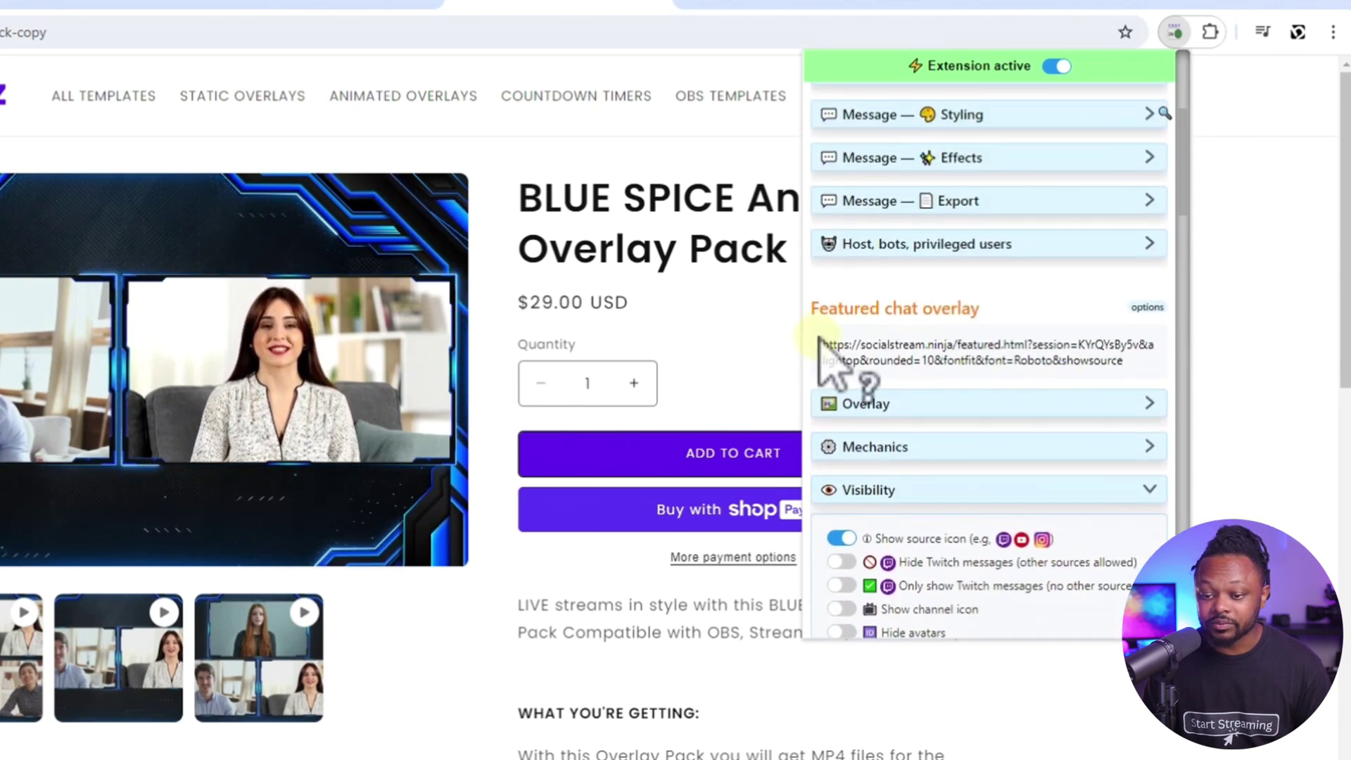
Step: Copy the Featured chat overlay URL via Copy link address
{"action": "left_click_drag", "start_coordinate": [823, 344], "coordinate": [939, 394]}
{"action": "right_click", "coordinate": [1126, 360]}
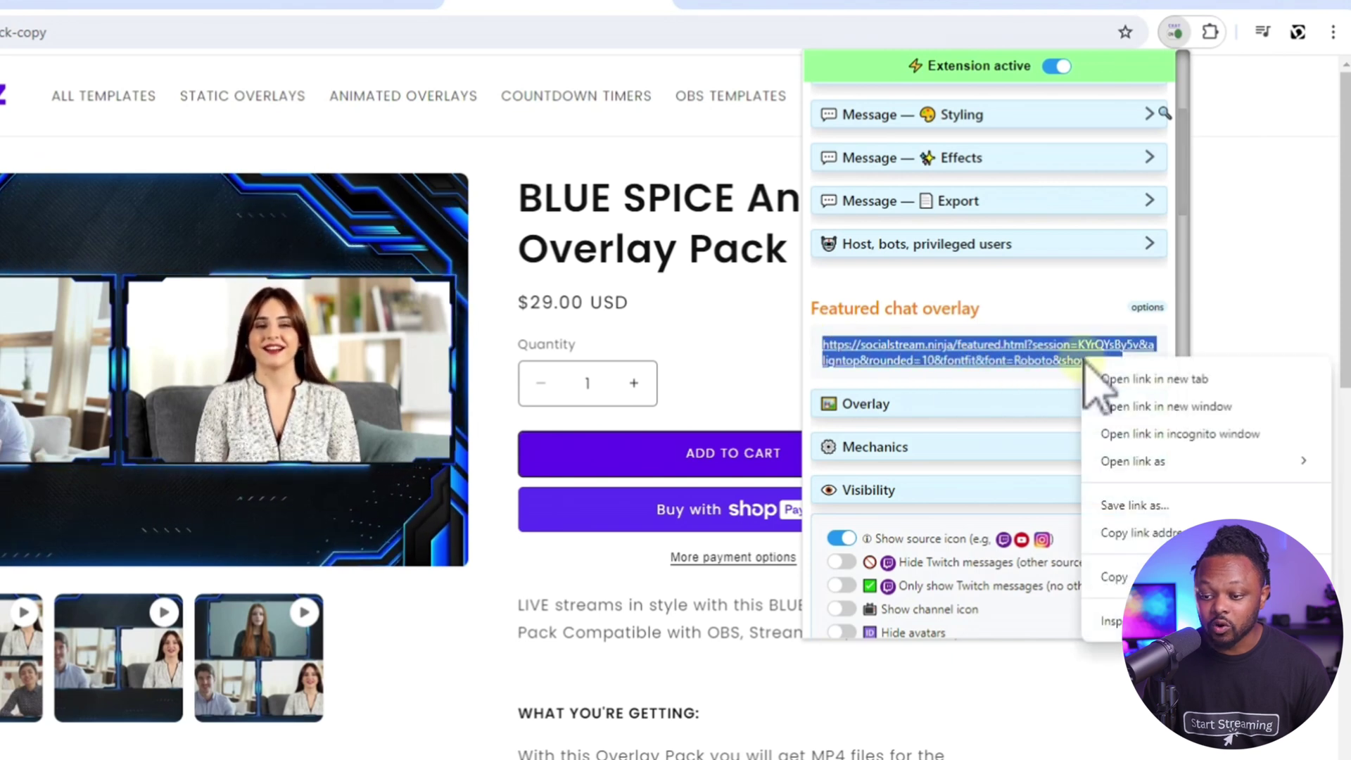
{"action": "left_click", "coordinate": [1097, 538]}
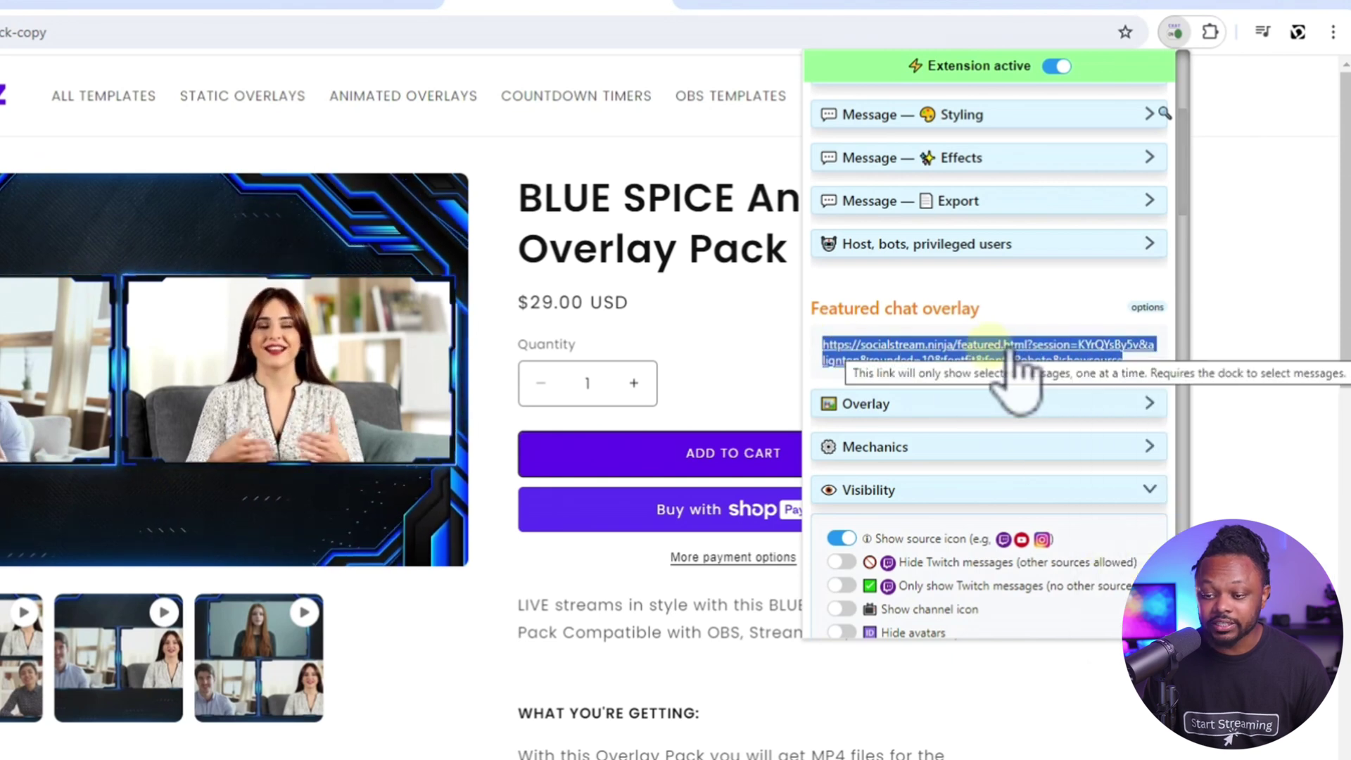
{"action": "scroll", "coordinate": [1013, 380], "scroll_direction": "up", "scroll_amount": 4}
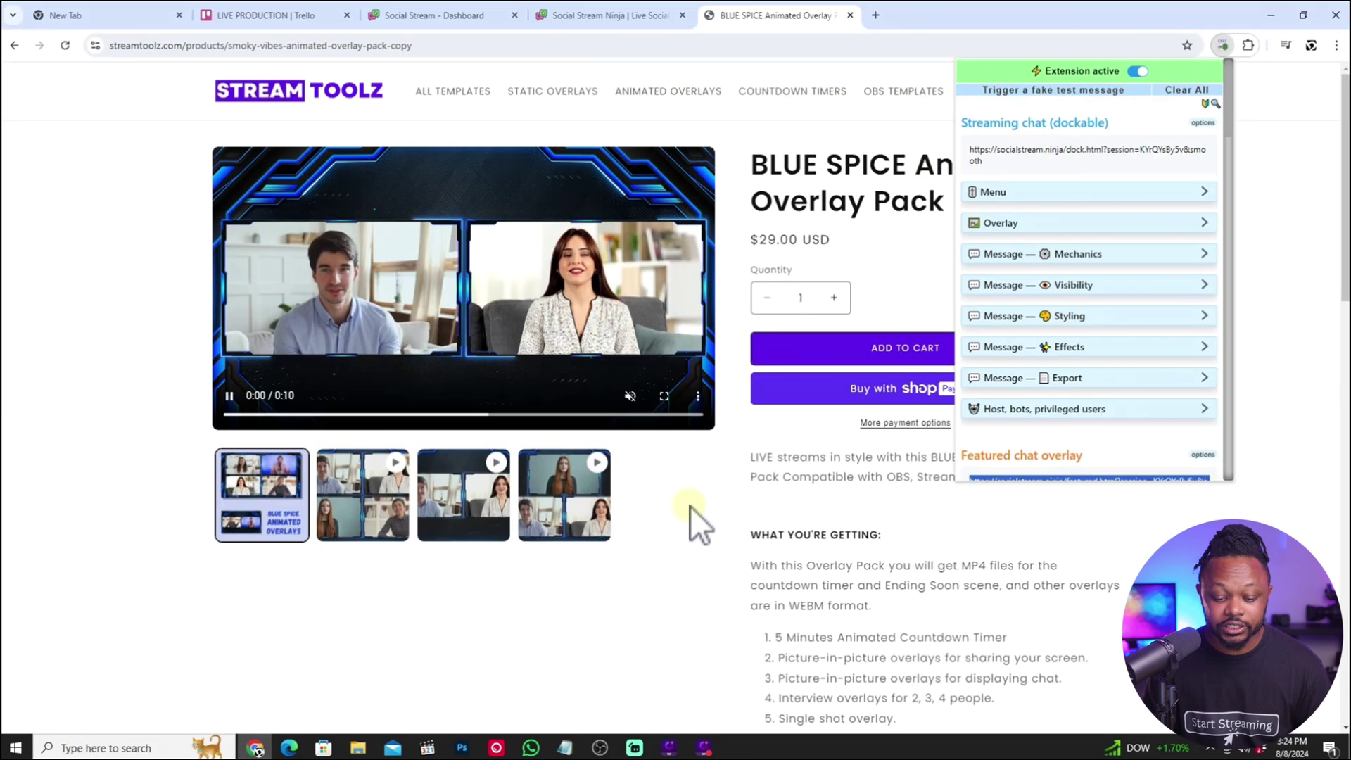
Step: Replace the CHAT SINGLE browser source's URL with the copied featured chat link
{"action": "left_click", "coordinate": [600, 747]}
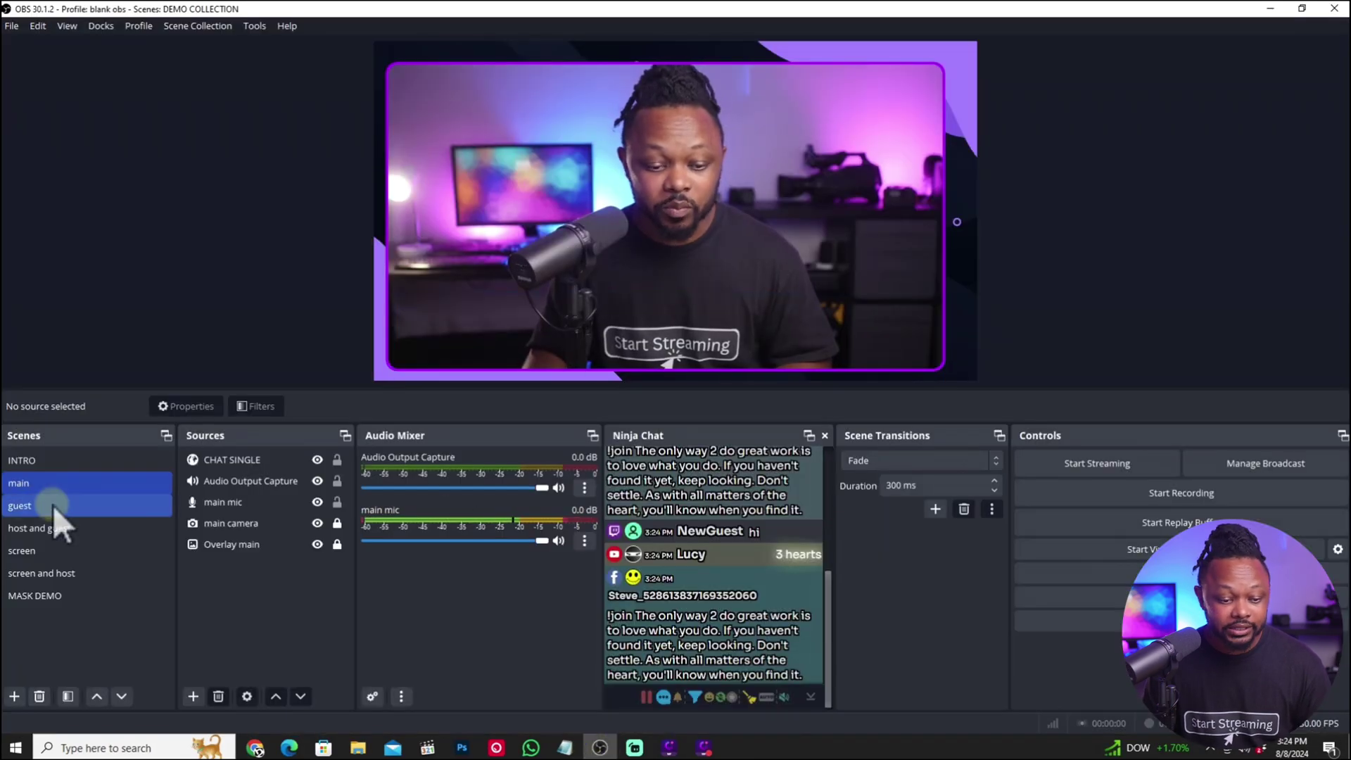
{"action": "right_click", "coordinate": [209, 459]}
{"action": "left_click", "coordinate": [263, 556]}
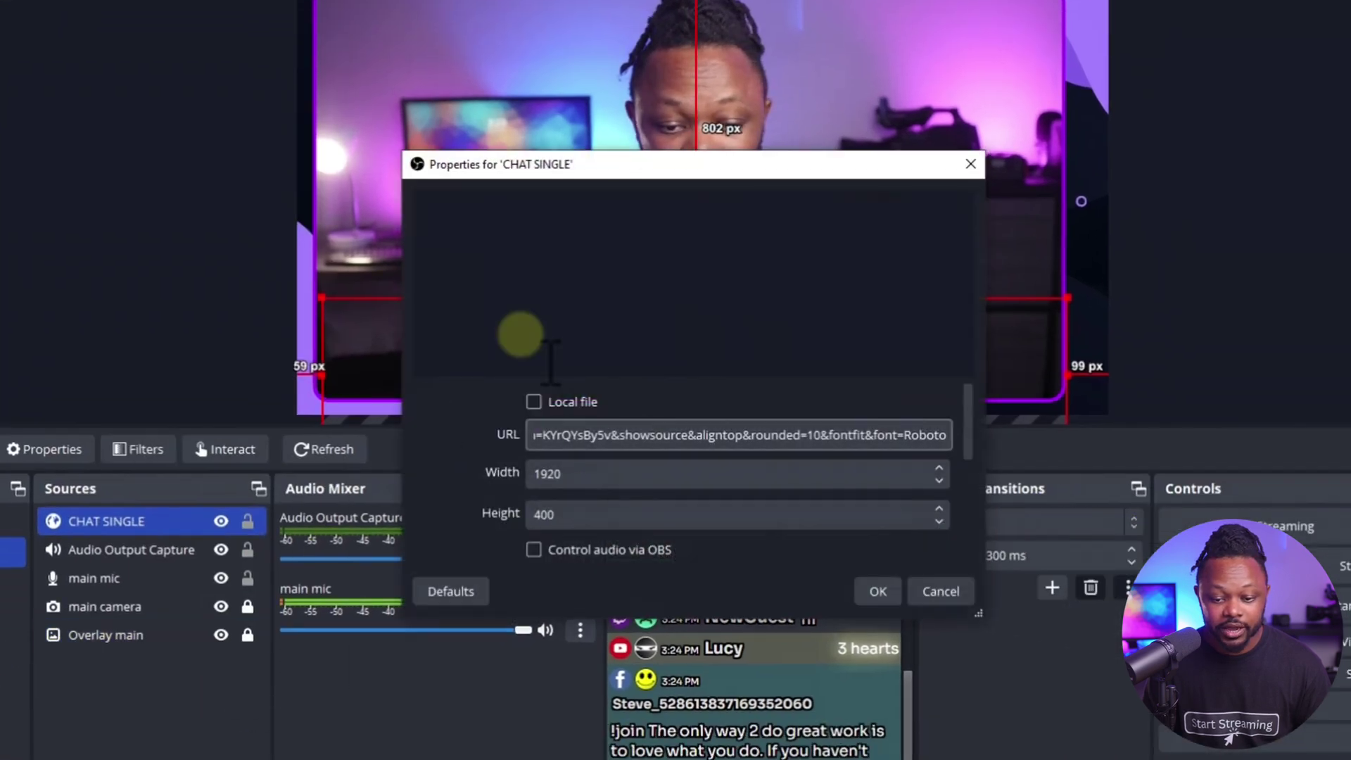
{"action": "left_click_drag", "start_coordinate": [556, 435], "coordinate": [467, 436]}
{"action": "key", "text": "BackSpace"}
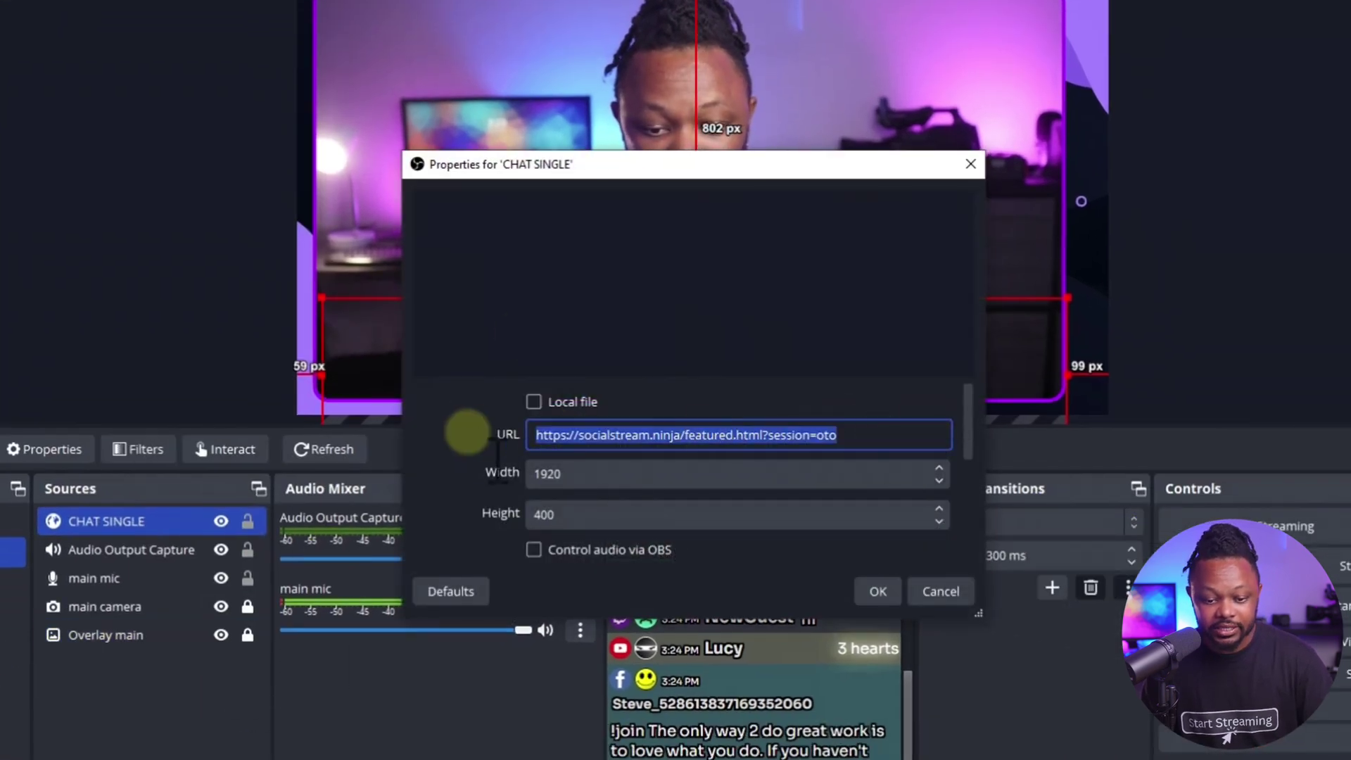
{"action": "key", "text": "BackSpace"}
{"action": "right_click", "coordinate": [556, 436]}
{"action": "left_click", "coordinate": [589, 574]}
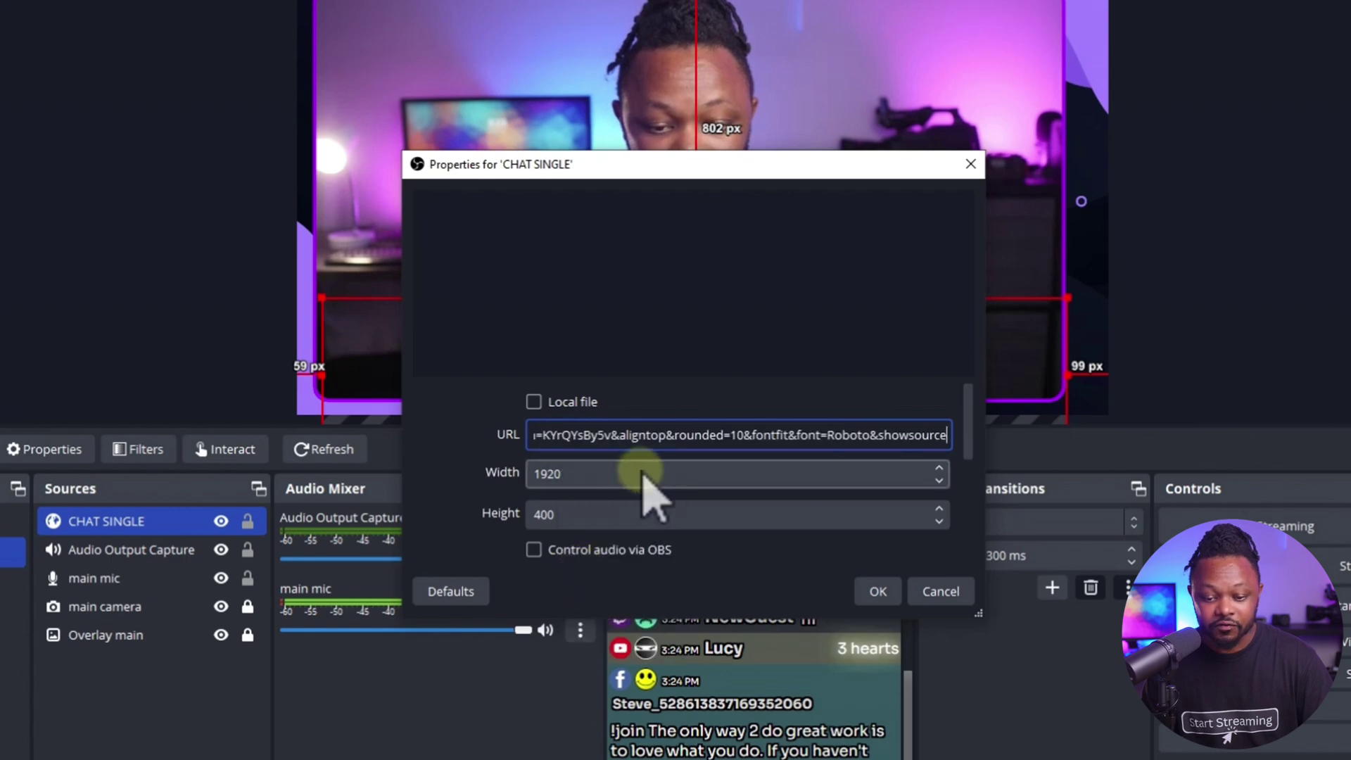
{"action": "left_click", "coordinate": [872, 584]}
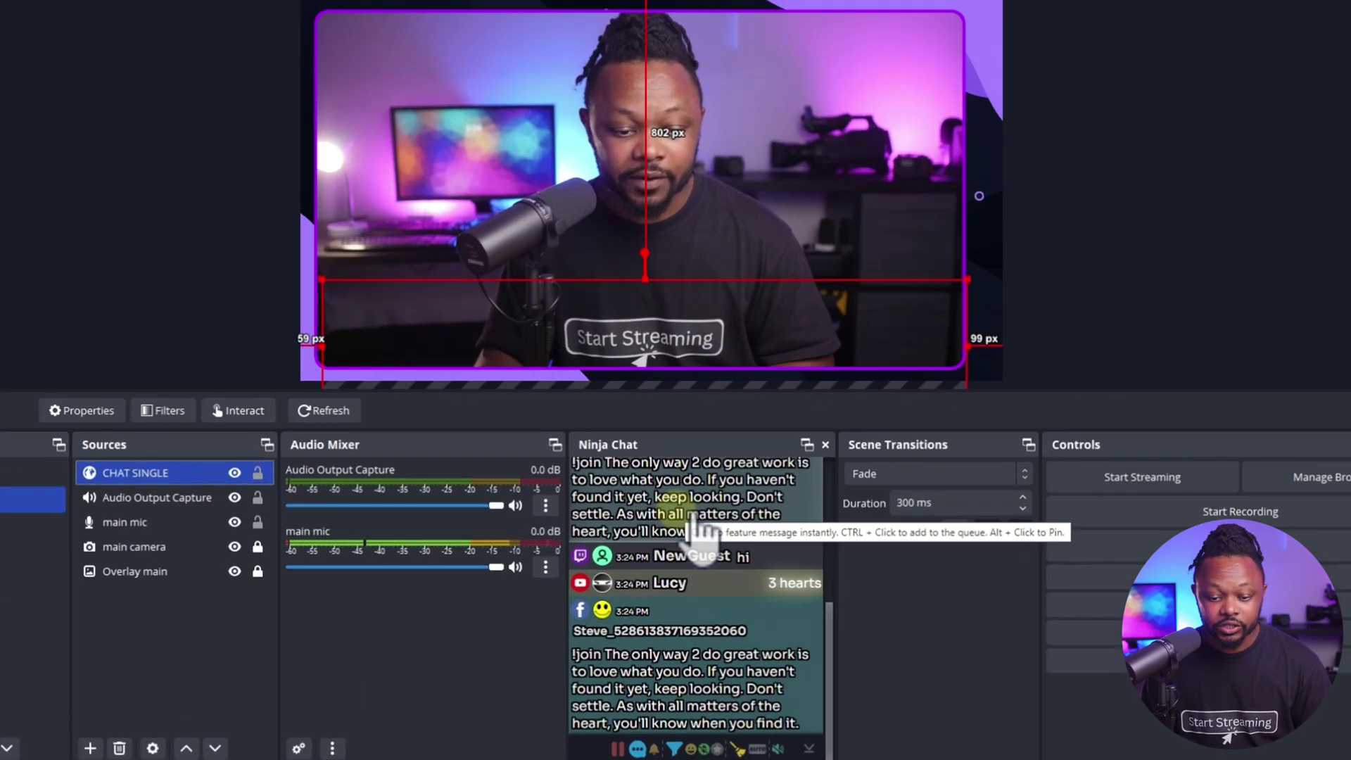
Step: Feature two chat messages, including the bottom Facebook one, in the black-and-orange style
{"action": "left_click", "coordinate": [714, 508]}
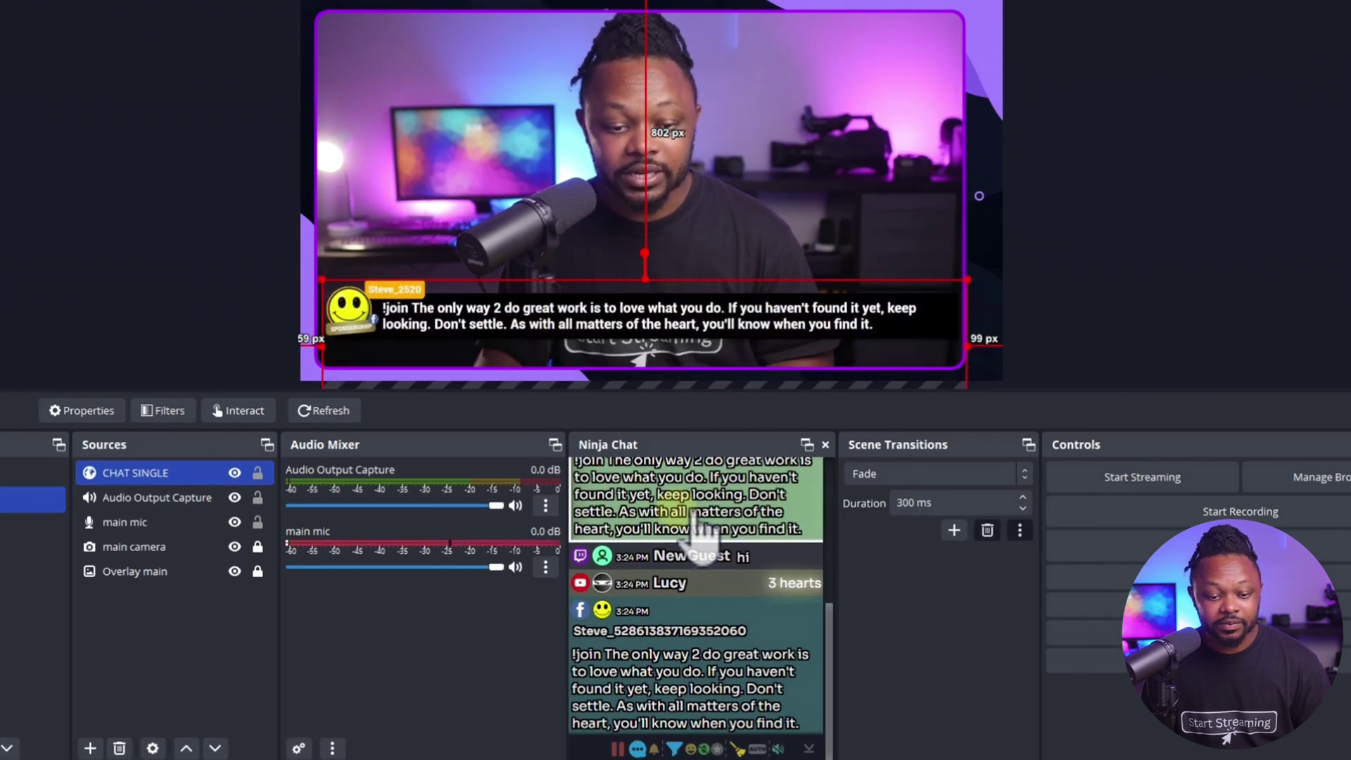
{"action": "left_click", "coordinate": [700, 650]}
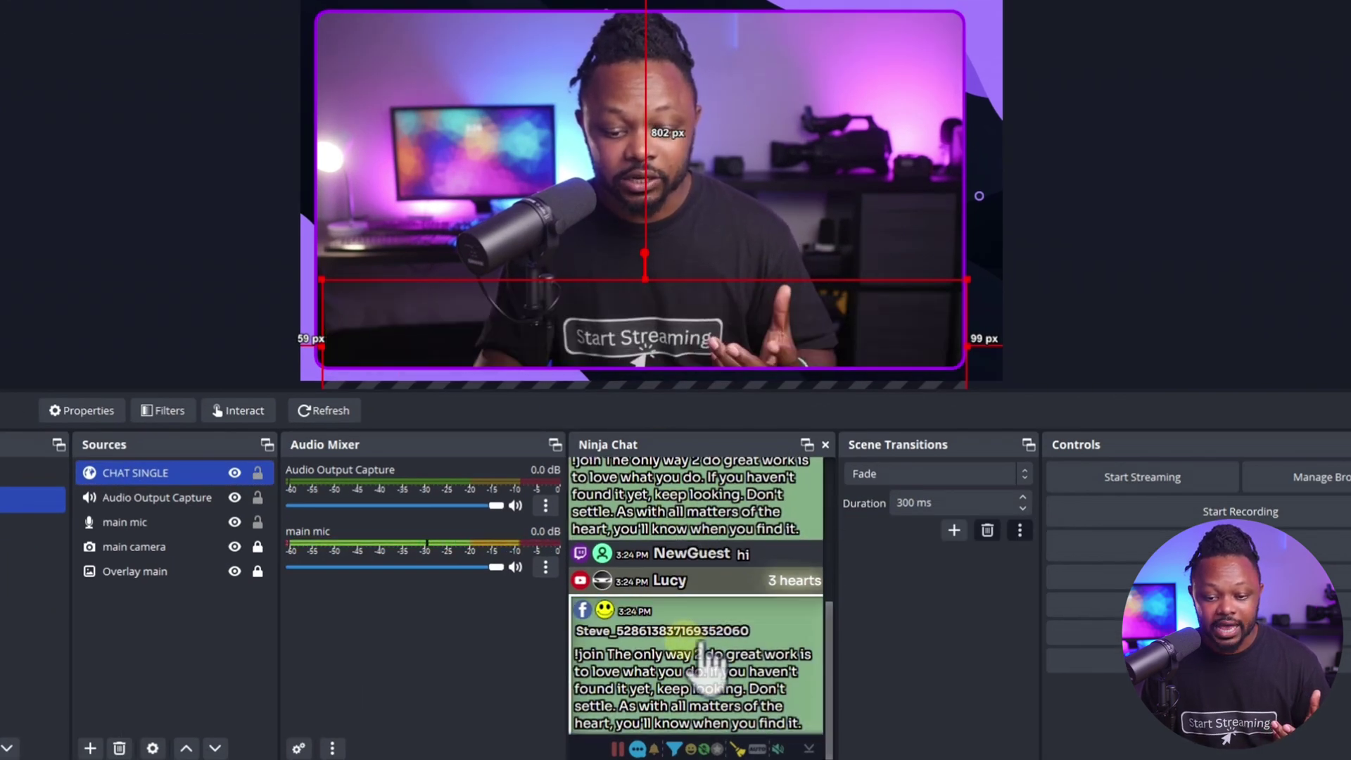
{"action": "left_click", "coordinate": [166, 287]}
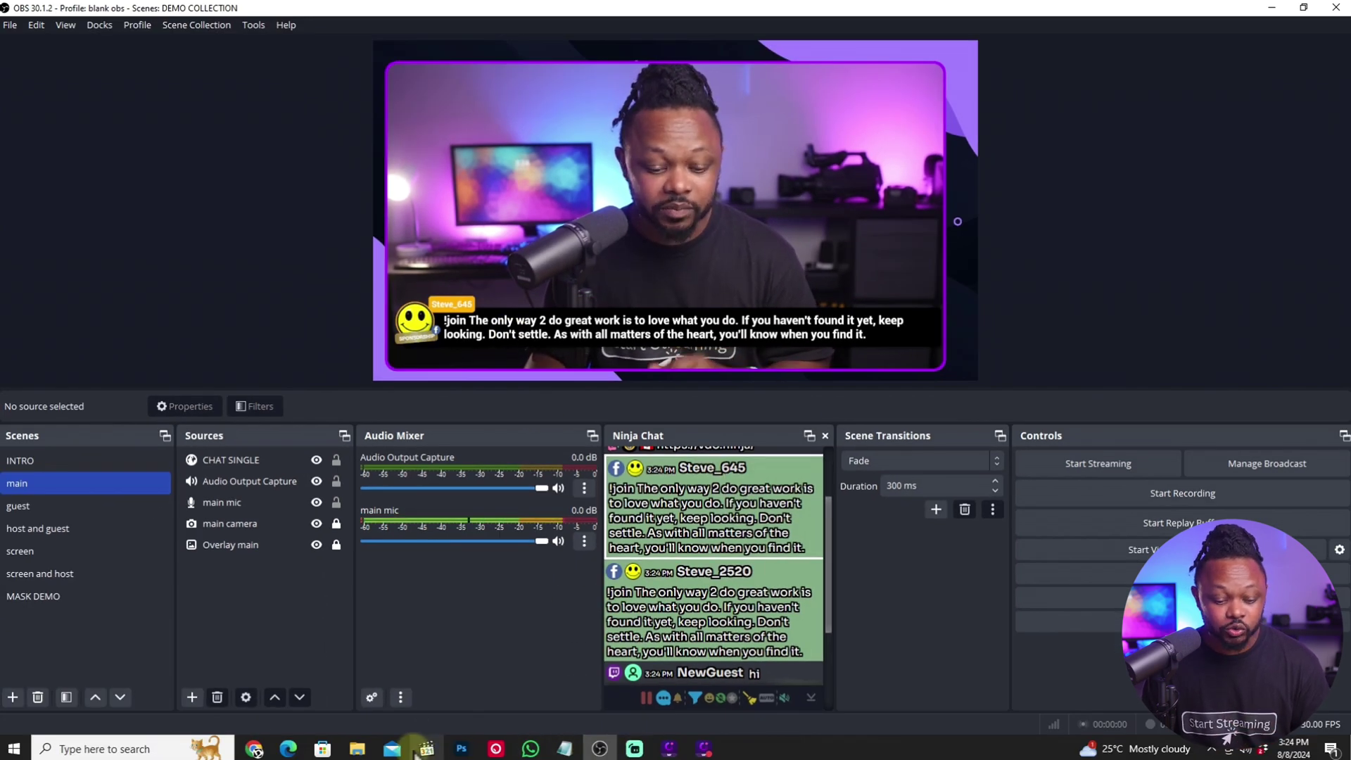
Step: Restore down the Photoshop window and collapse its panel dock
{"action": "left_click", "coordinate": [462, 750]}
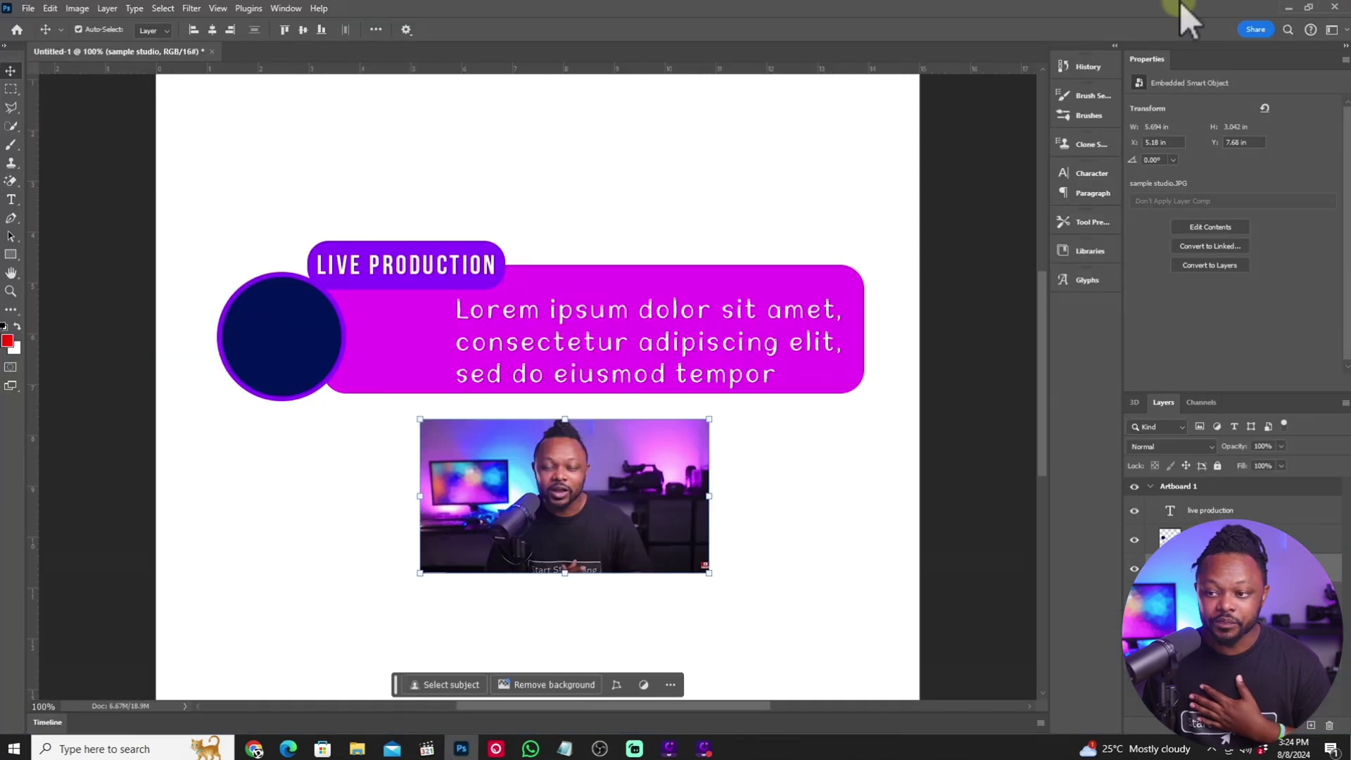
{"action": "left_click", "coordinate": [1309, 9]}
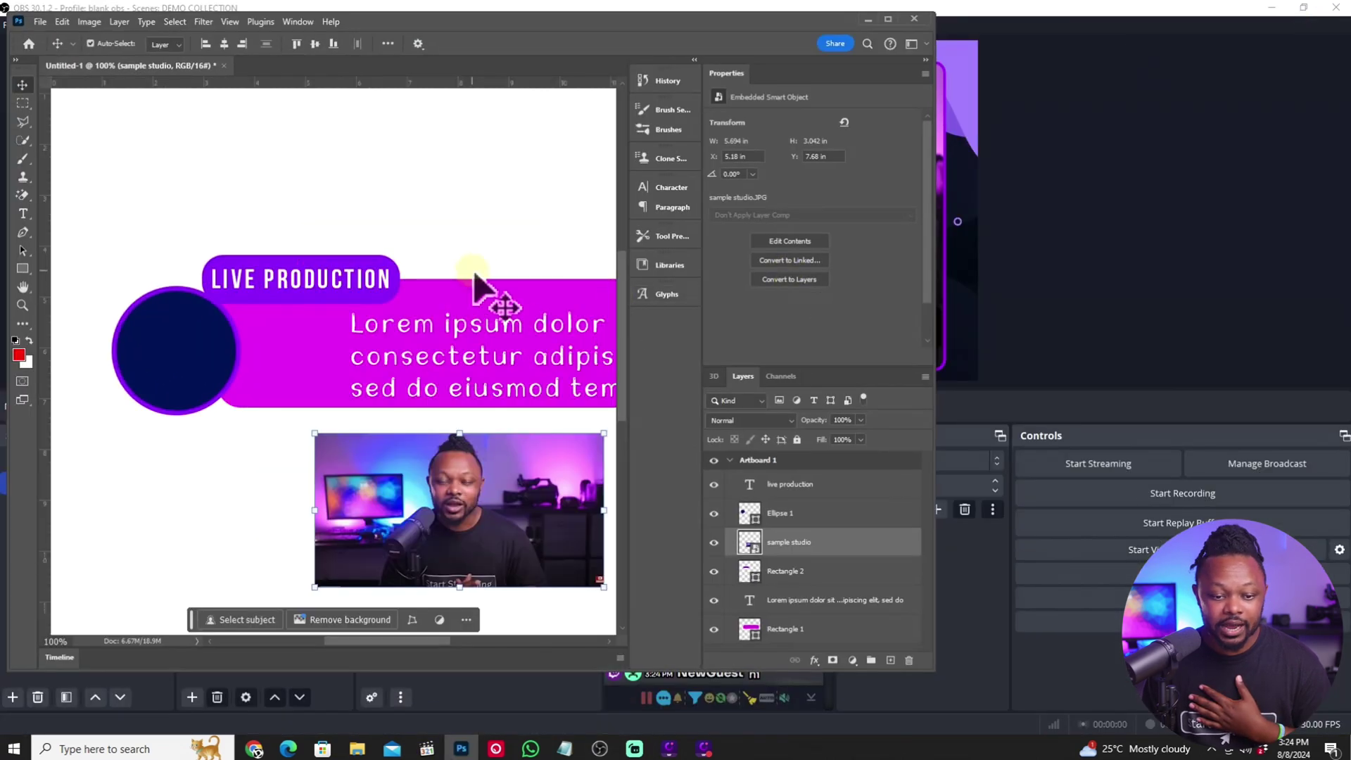
{"action": "left_click_drag", "start_coordinate": [636, 285], "coordinate": [802, 296]}
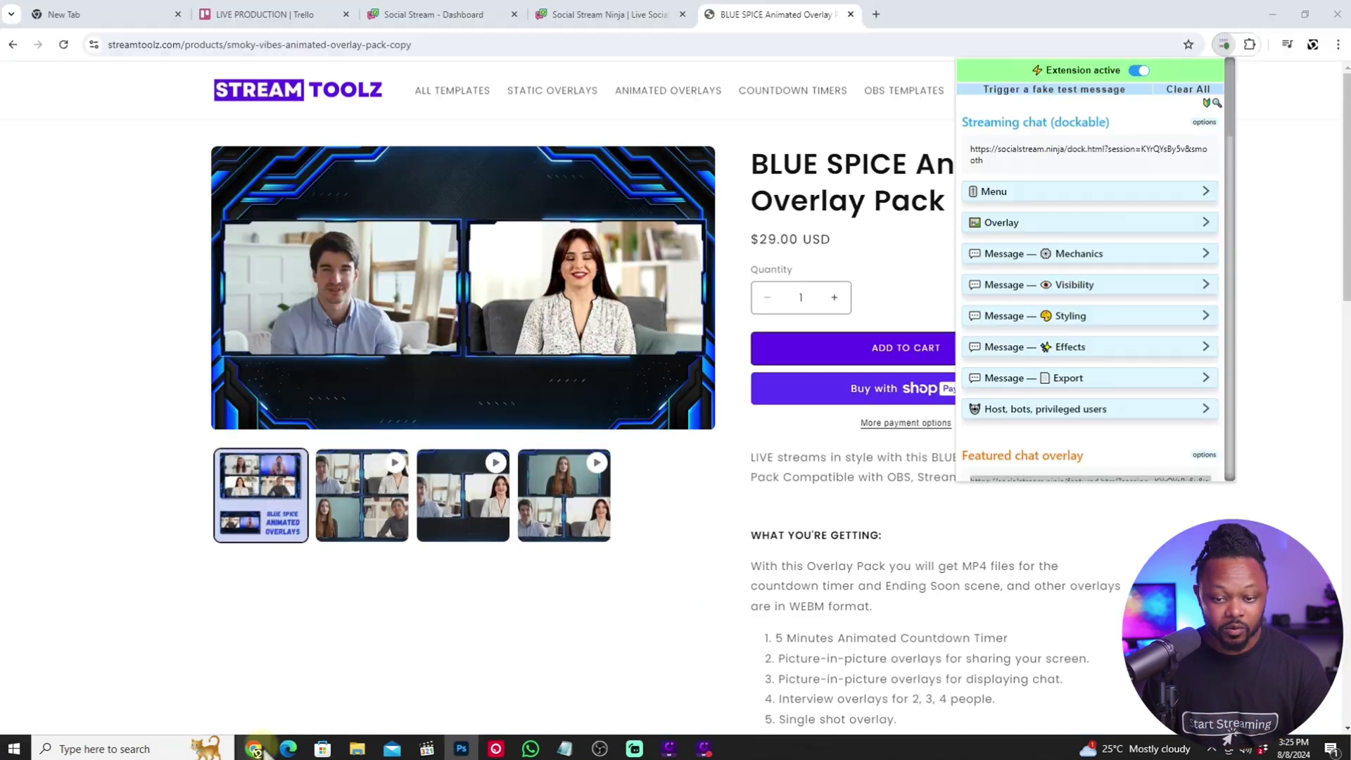
Step: Restore down the Stream Toolz browser window and move it right beside Photoshop
{"action": "left_click", "coordinate": [254, 749]}
{"action": "left_click", "coordinate": [1305, 14]}
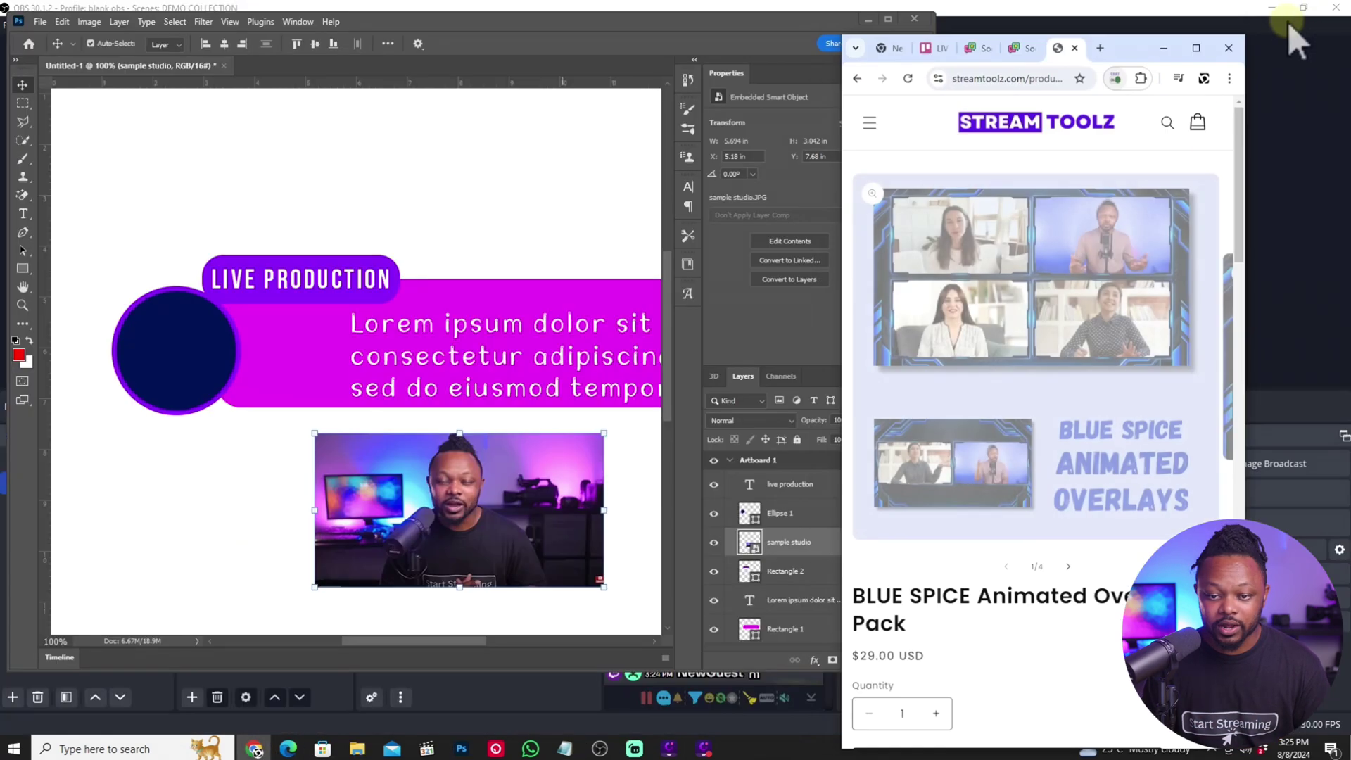
{"action": "left_click_drag", "start_coordinate": [1125, 24], "coordinate": [1182, 20]}
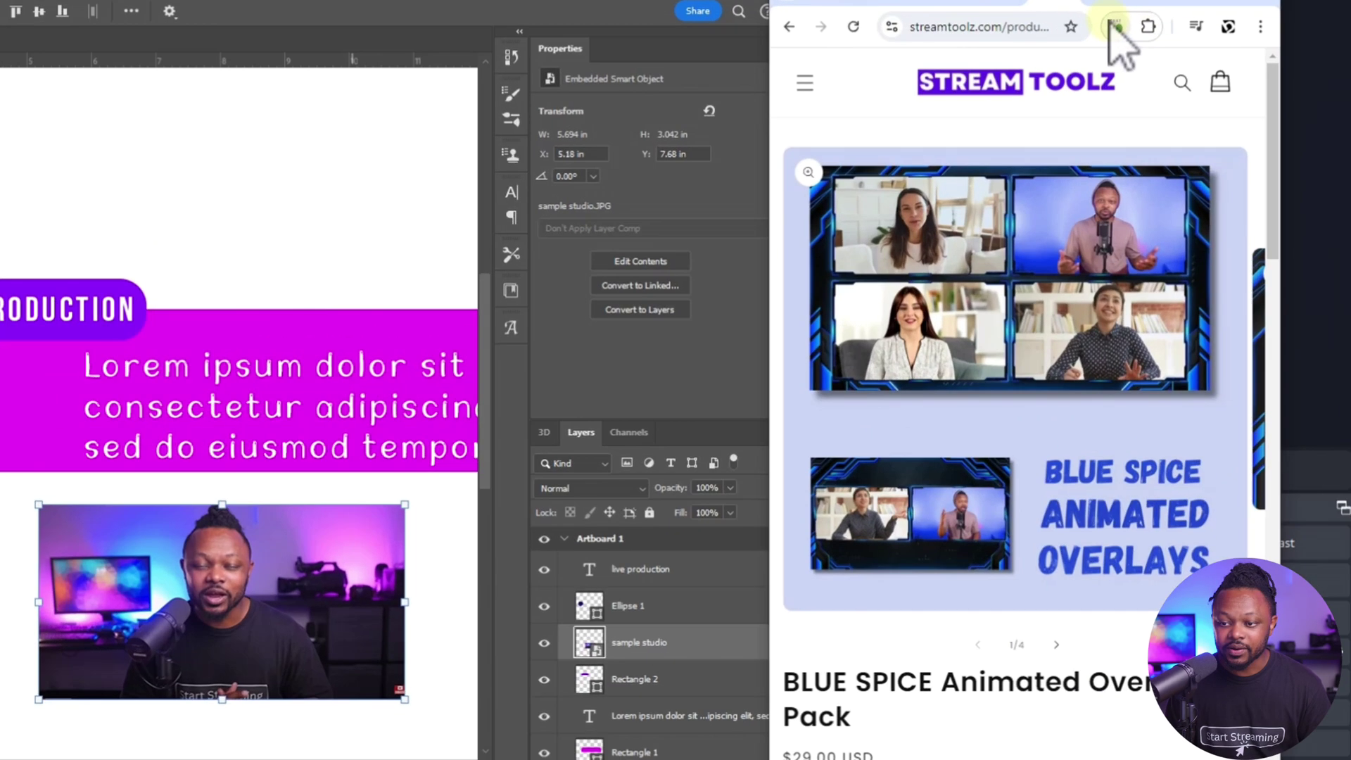
Step: Show the featured chat overlay's Styling colours (#000000 comment, #ffae00 name backgrounds) in Social Stream Ninja
{"action": "left_click", "coordinate": [1165, 55]}
{"action": "scroll", "coordinate": [1047, 384], "scroll_direction": "down", "scroll_amount": 2}
{"action": "scroll", "coordinate": [963, 436], "scroll_direction": "down", "scroll_amount": 2}
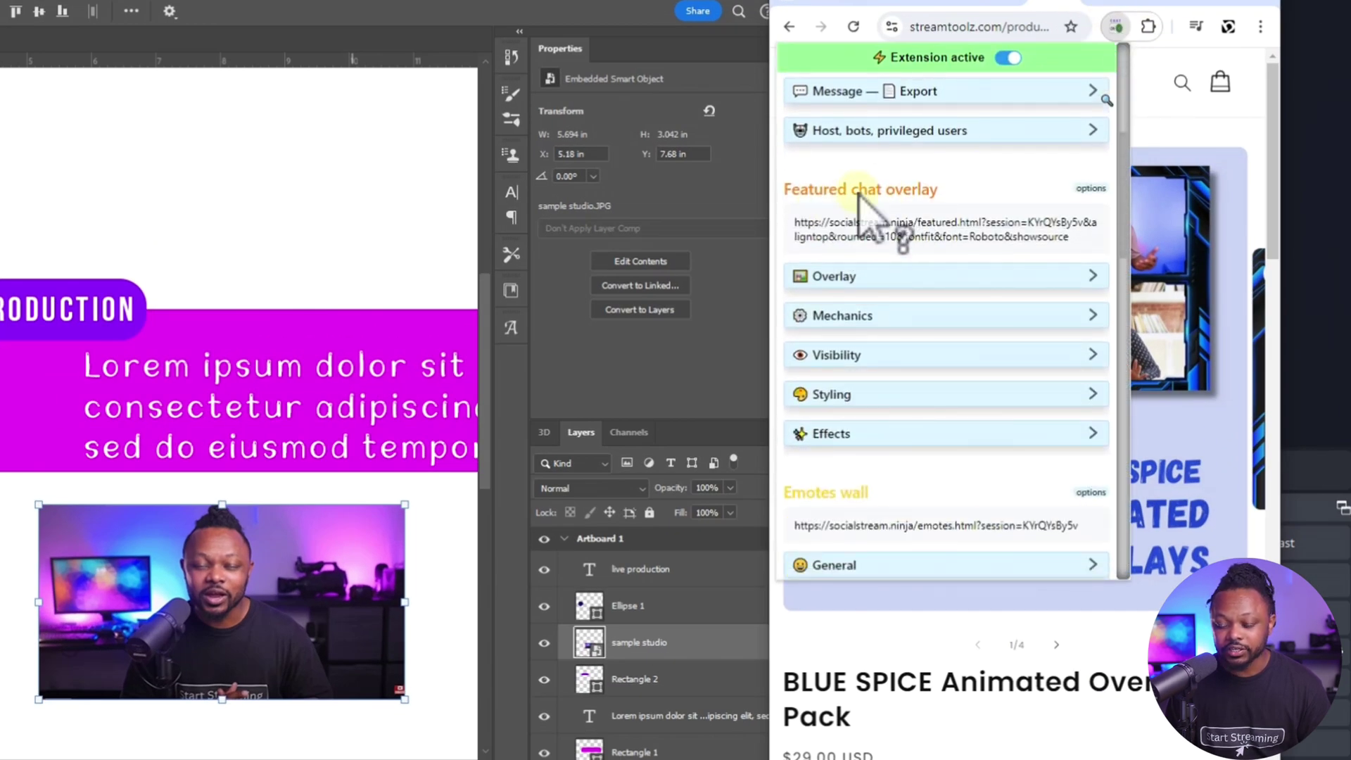
{"action": "scroll", "coordinate": [979, 386], "scroll_direction": "down", "scroll_amount": 2}
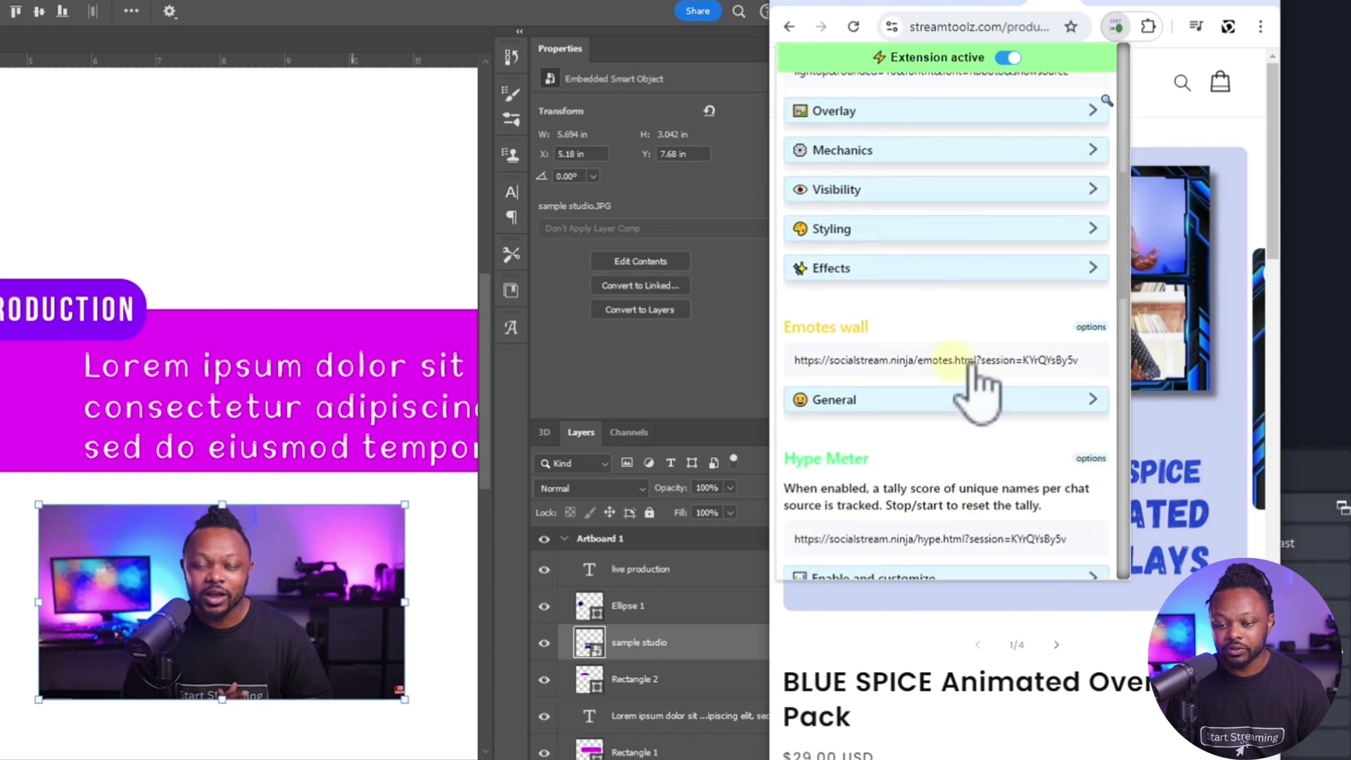
{"action": "left_click", "coordinate": [888, 219]}
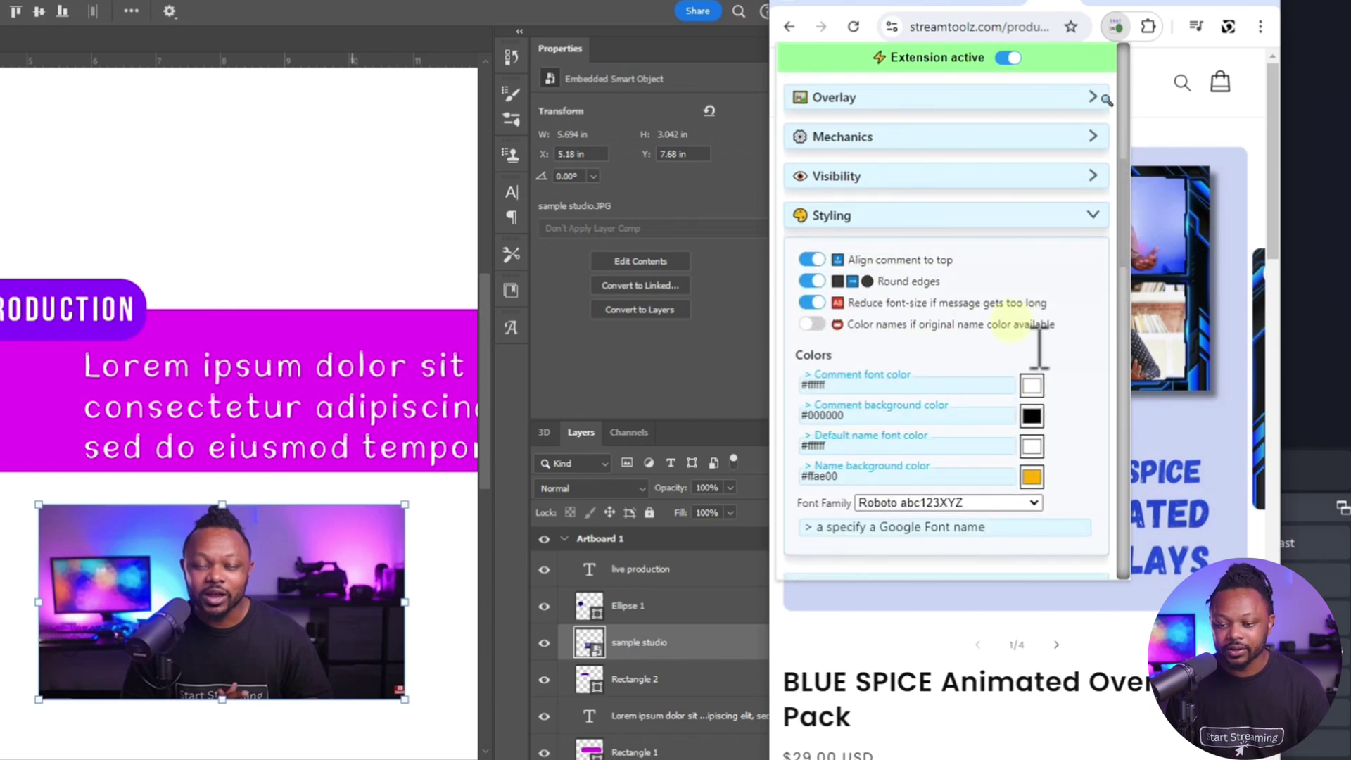
{"action": "scroll", "coordinate": [1076, 394], "scroll_direction": "down", "scroll_amount": 1}
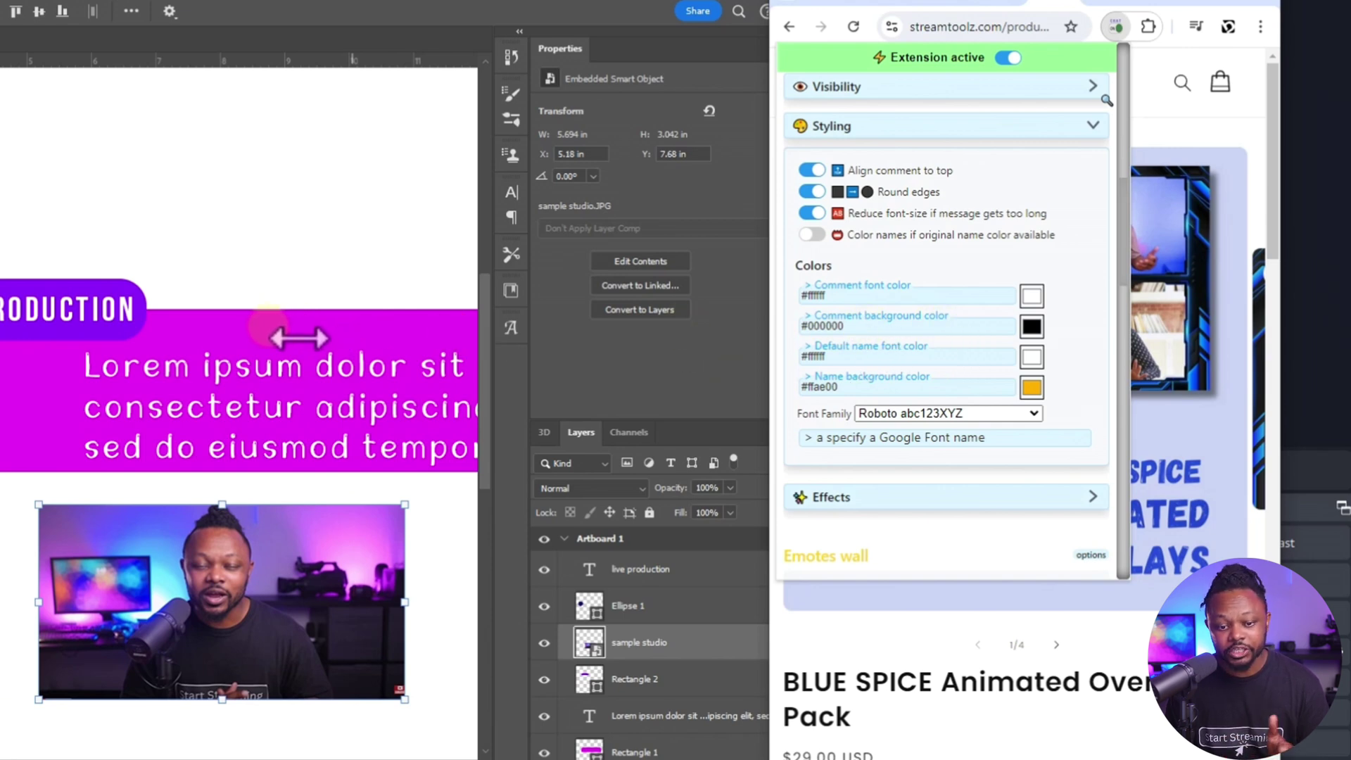
Step: Eyedrop the Photoshop banner's magenta and apply #eb00f5 as the comment background colour
{"action": "left_click", "coordinate": [1048, 335]}
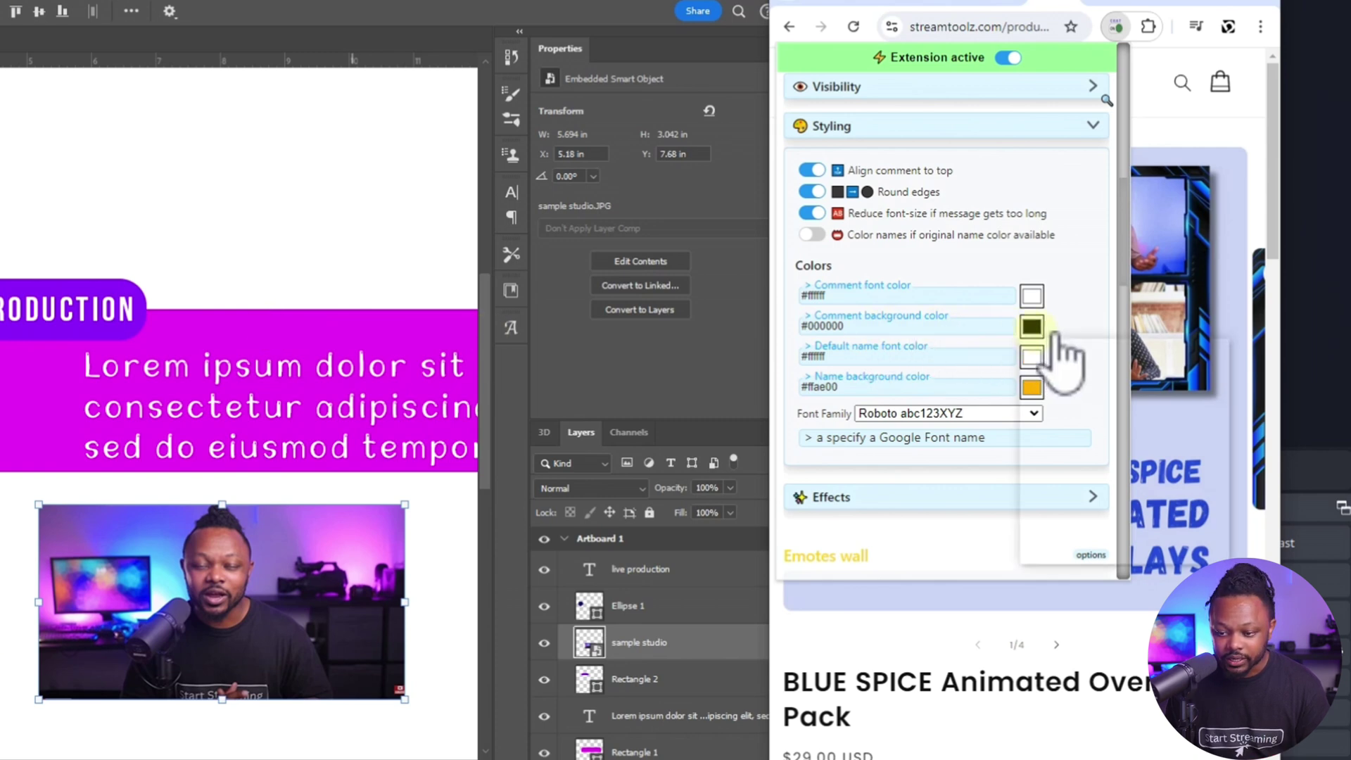
{"action": "left_click", "coordinate": [1039, 484]}
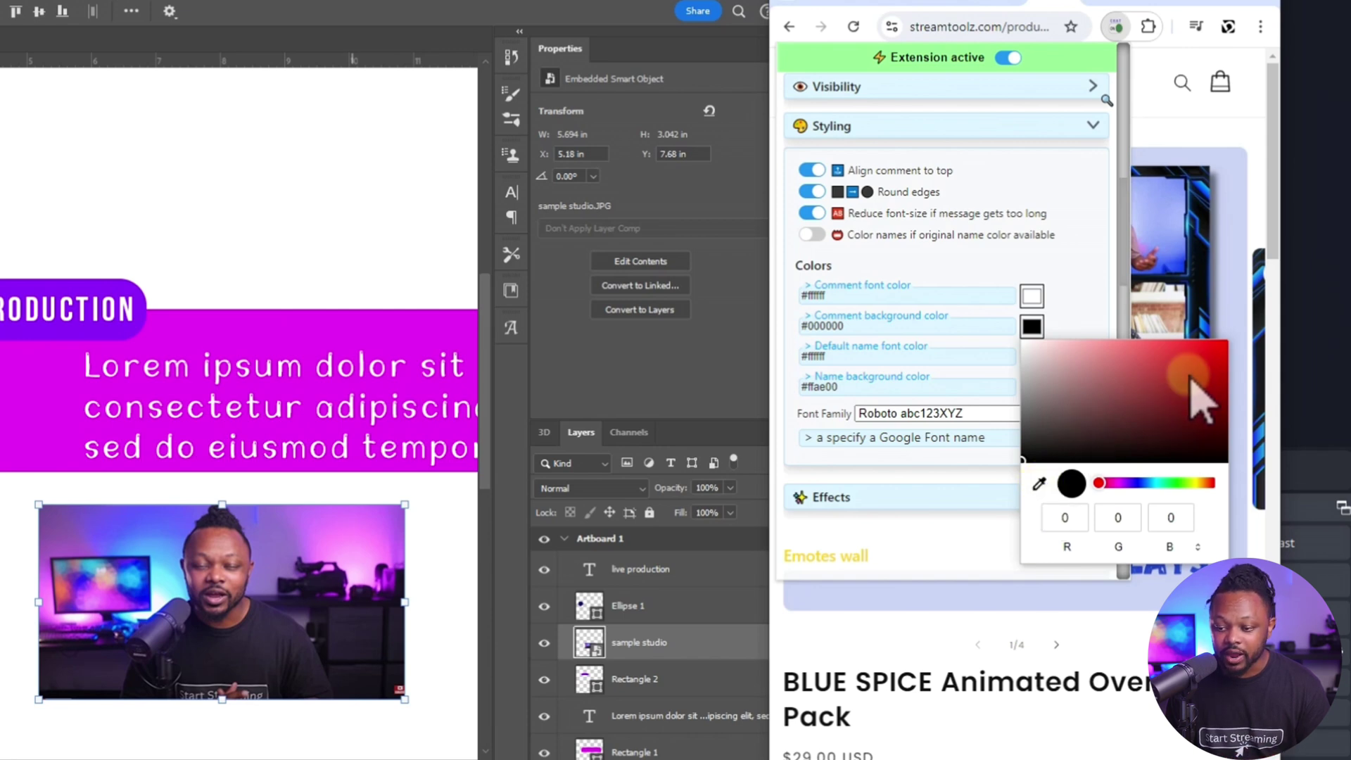
{"action": "left_click_drag", "start_coordinate": [1130, 486], "coordinate": [1179, 485]}
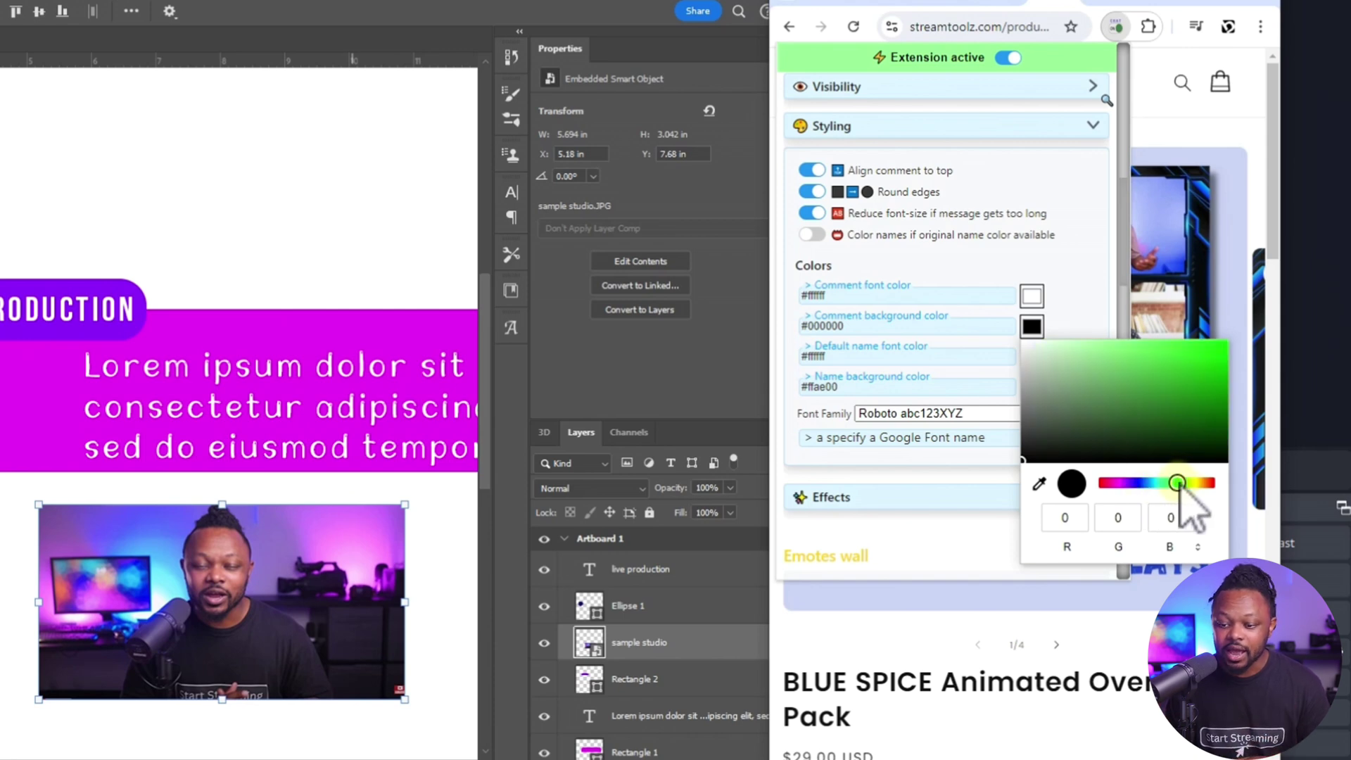
{"action": "left_click", "coordinate": [1040, 484]}
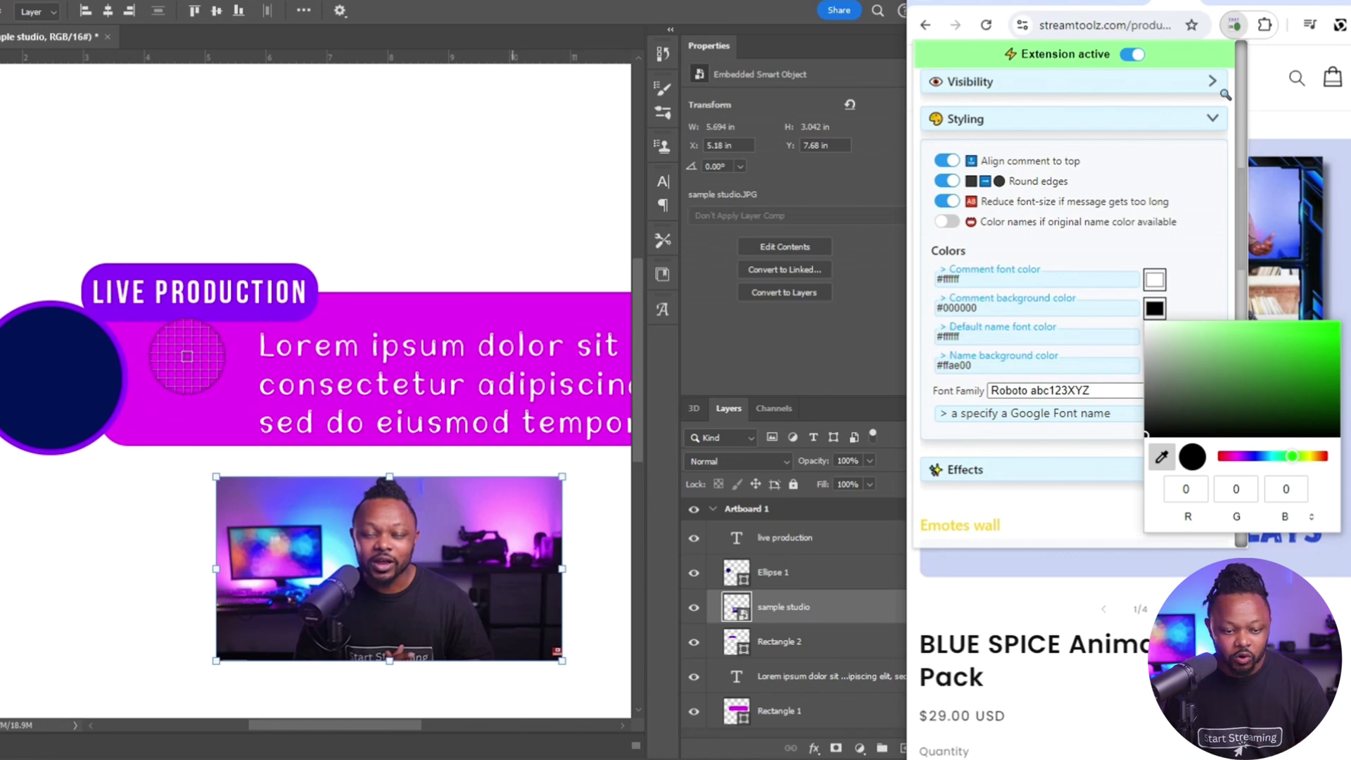
{"action": "left_click", "coordinate": [190, 387]}
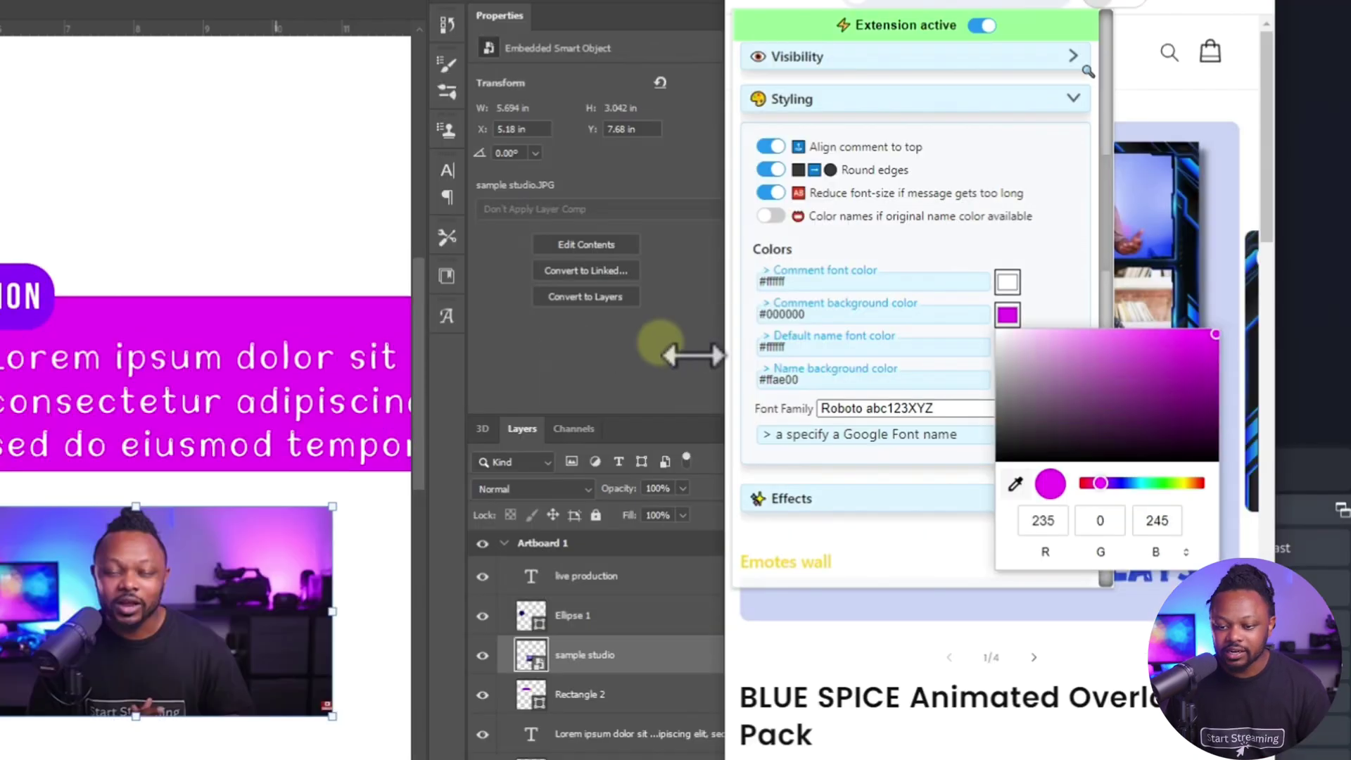
{"action": "left_click", "coordinate": [1193, 302]}
{"action": "left_click", "coordinate": [1007, 314]}
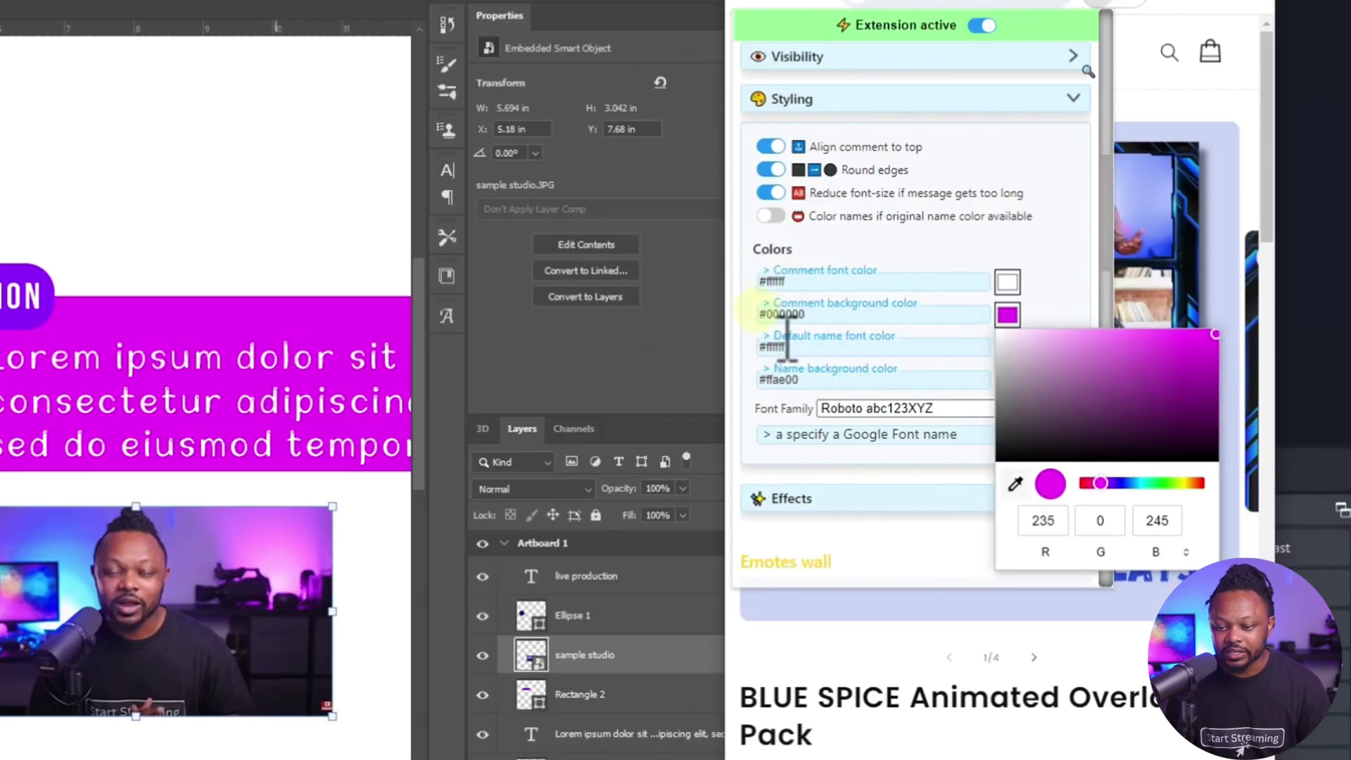
{"action": "left_click", "coordinate": [1053, 309]}
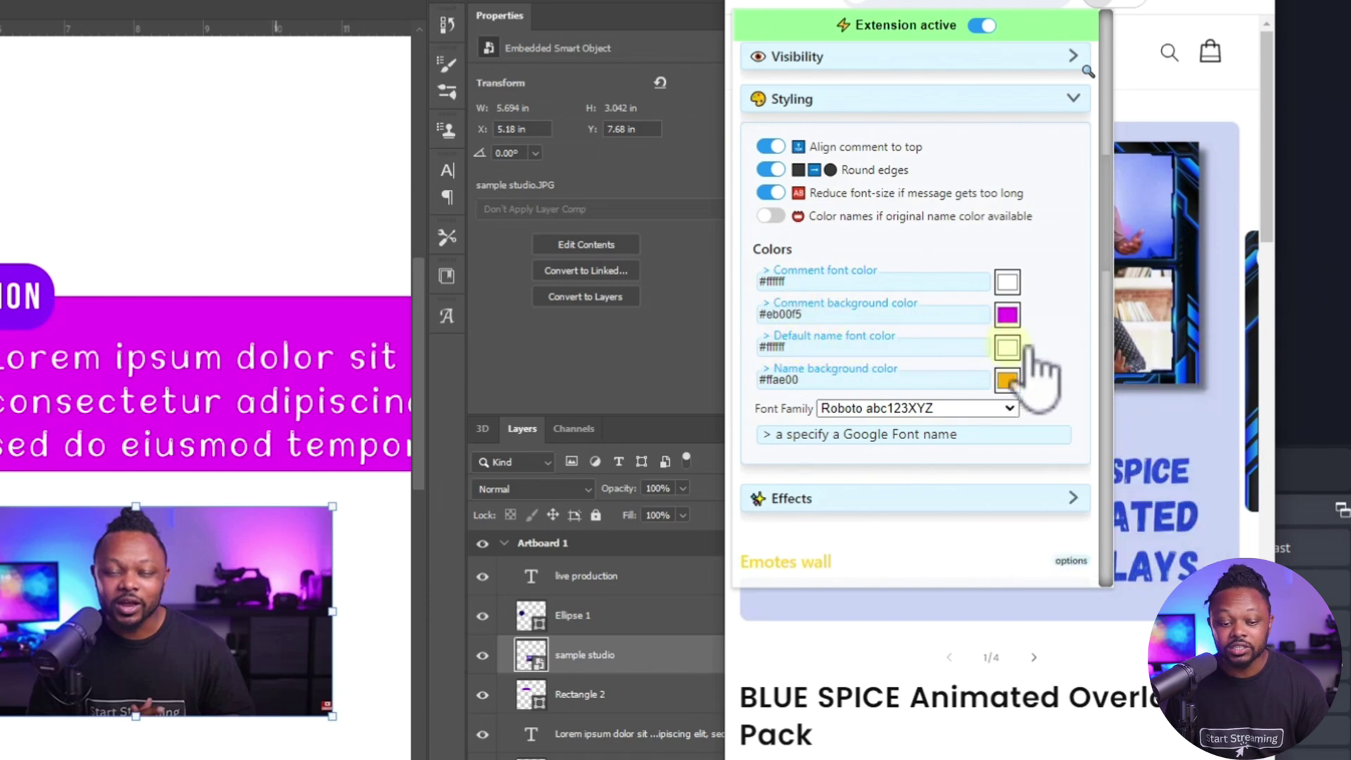
Step: Leave the name font white and set the name background to the LIVE PRODUCTION badge purple #8e00fc
{"action": "left_click", "coordinate": [1007, 346]}
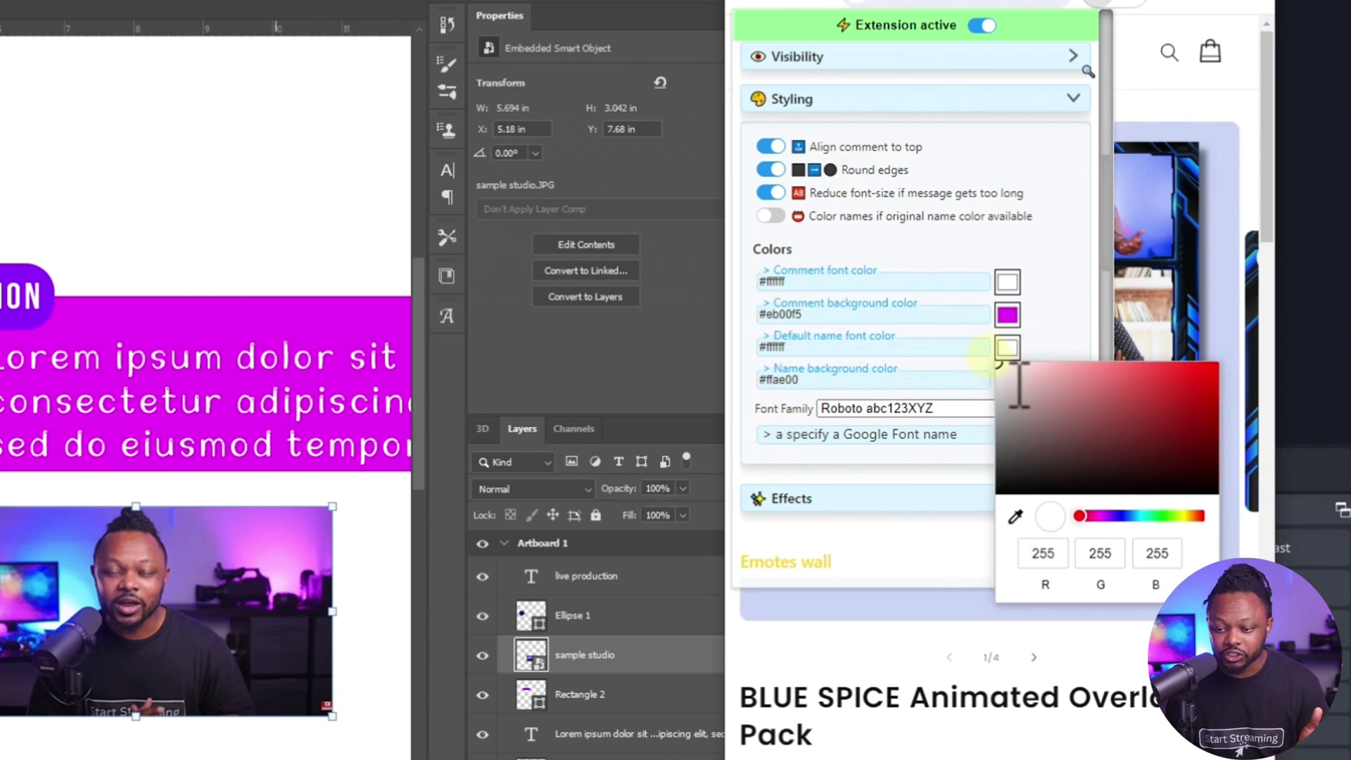
{"action": "left_click", "coordinate": [1037, 351]}
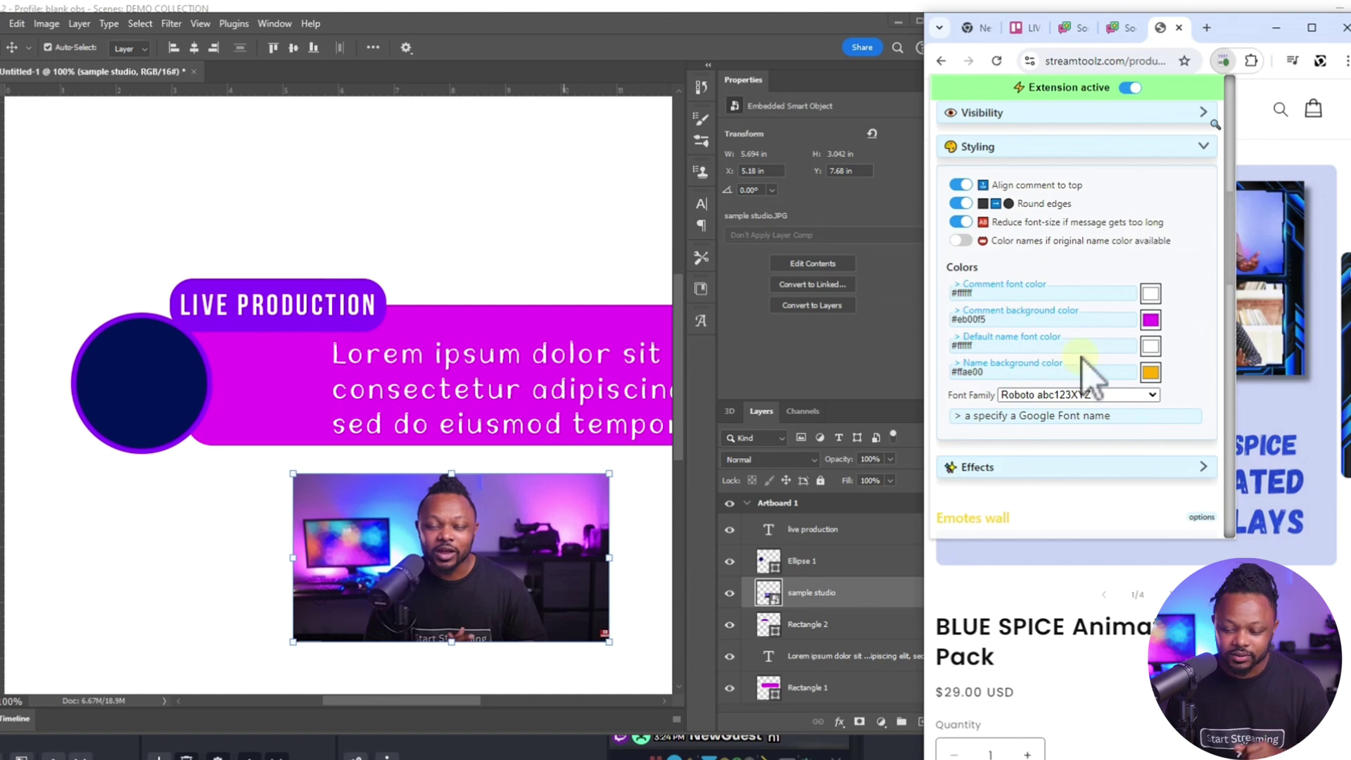
{"action": "left_click", "coordinate": [1159, 375]}
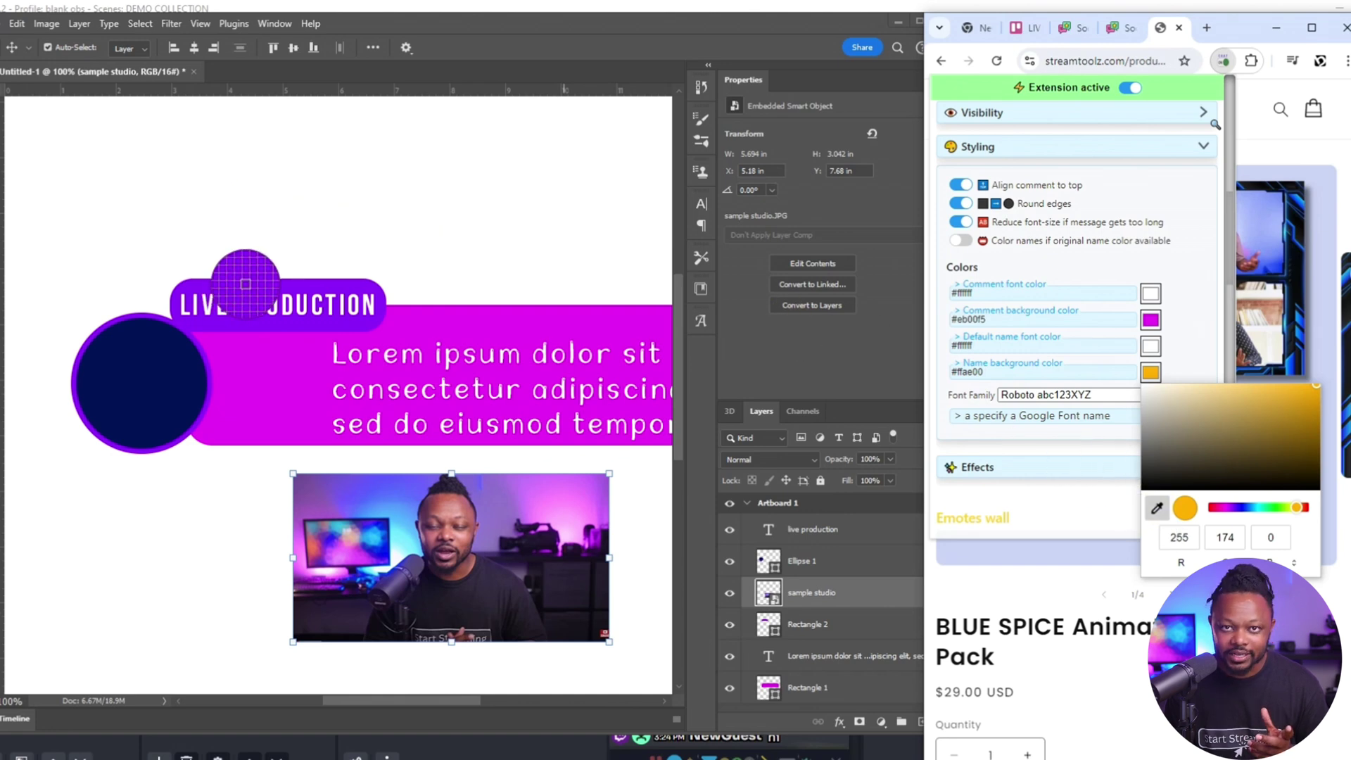
{"action": "left_click", "coordinate": [246, 284]}
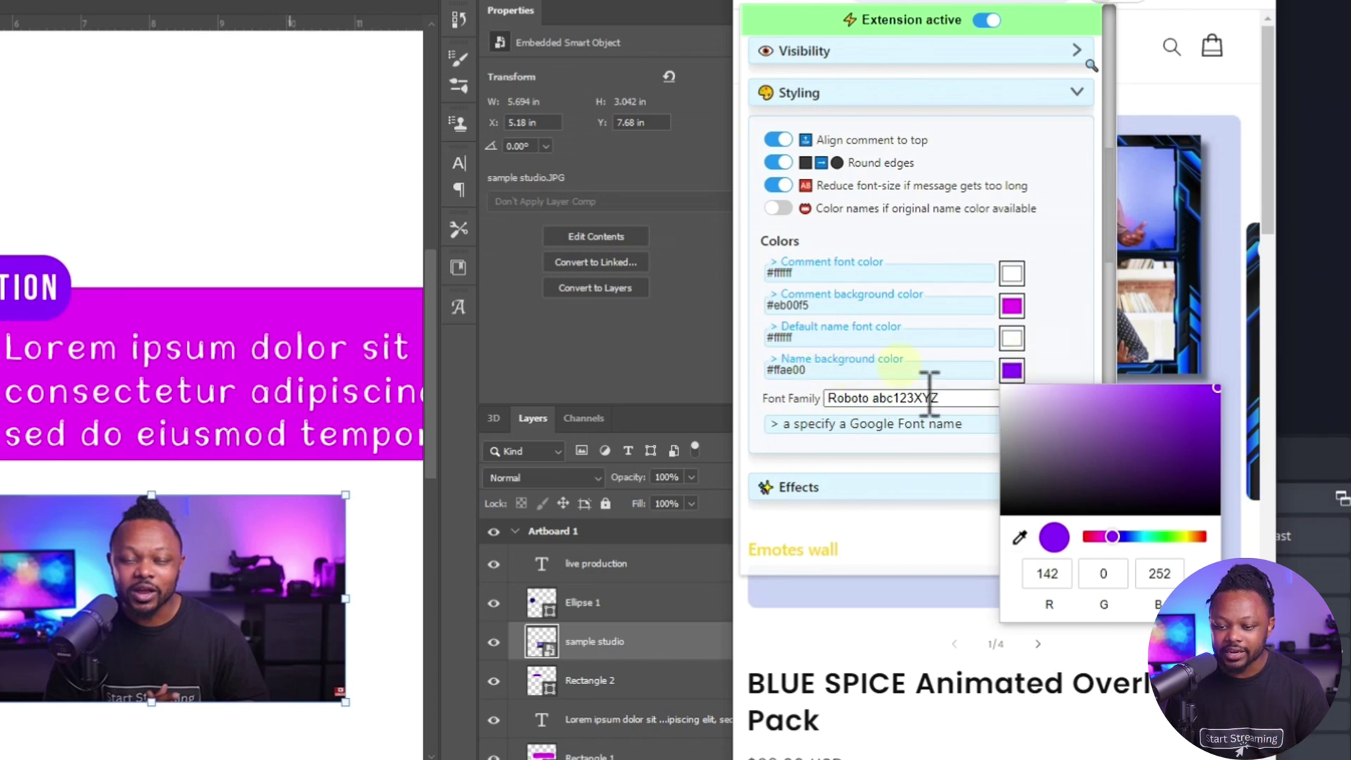
{"action": "left_click", "coordinate": [1048, 372]}
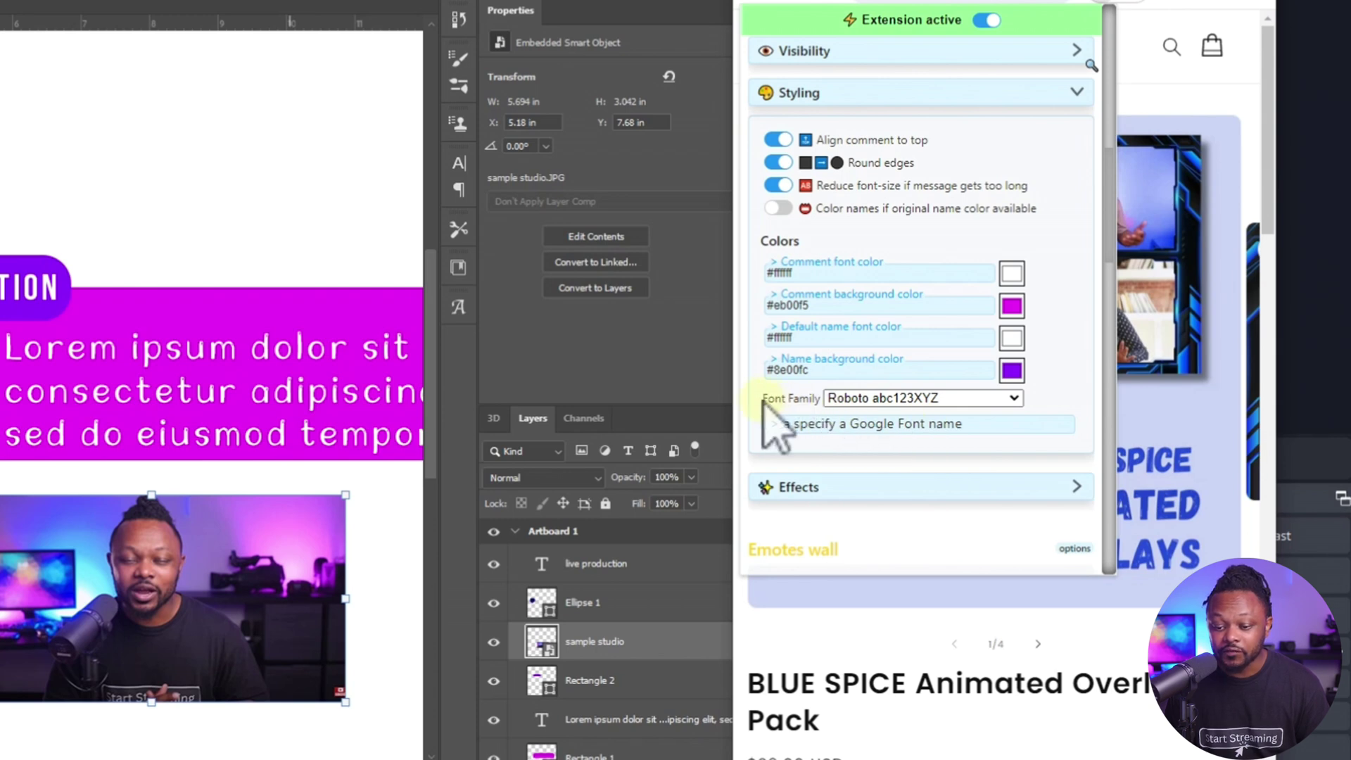
{"action": "left_click", "coordinate": [879, 399]}
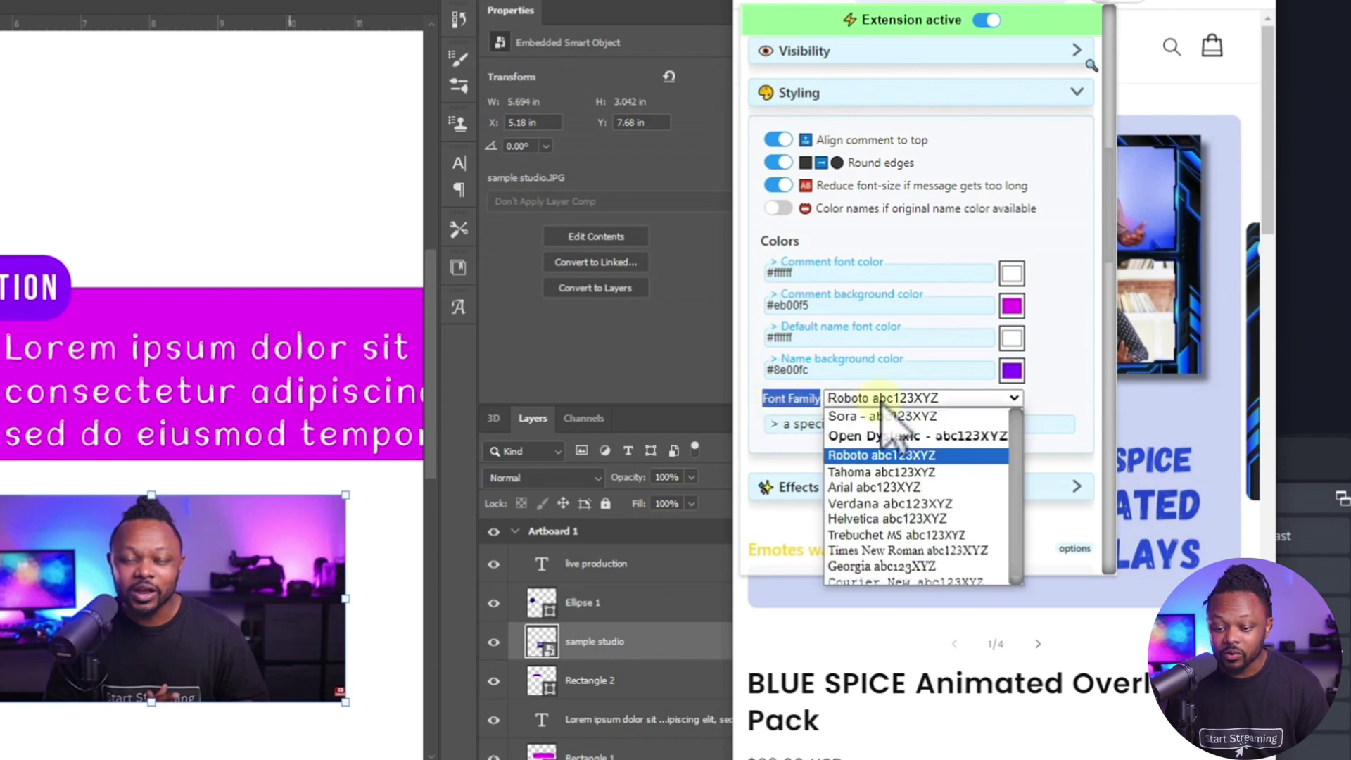
{"action": "left_click", "coordinate": [898, 561]}
{"action": "left_click", "coordinate": [1044, 397]}
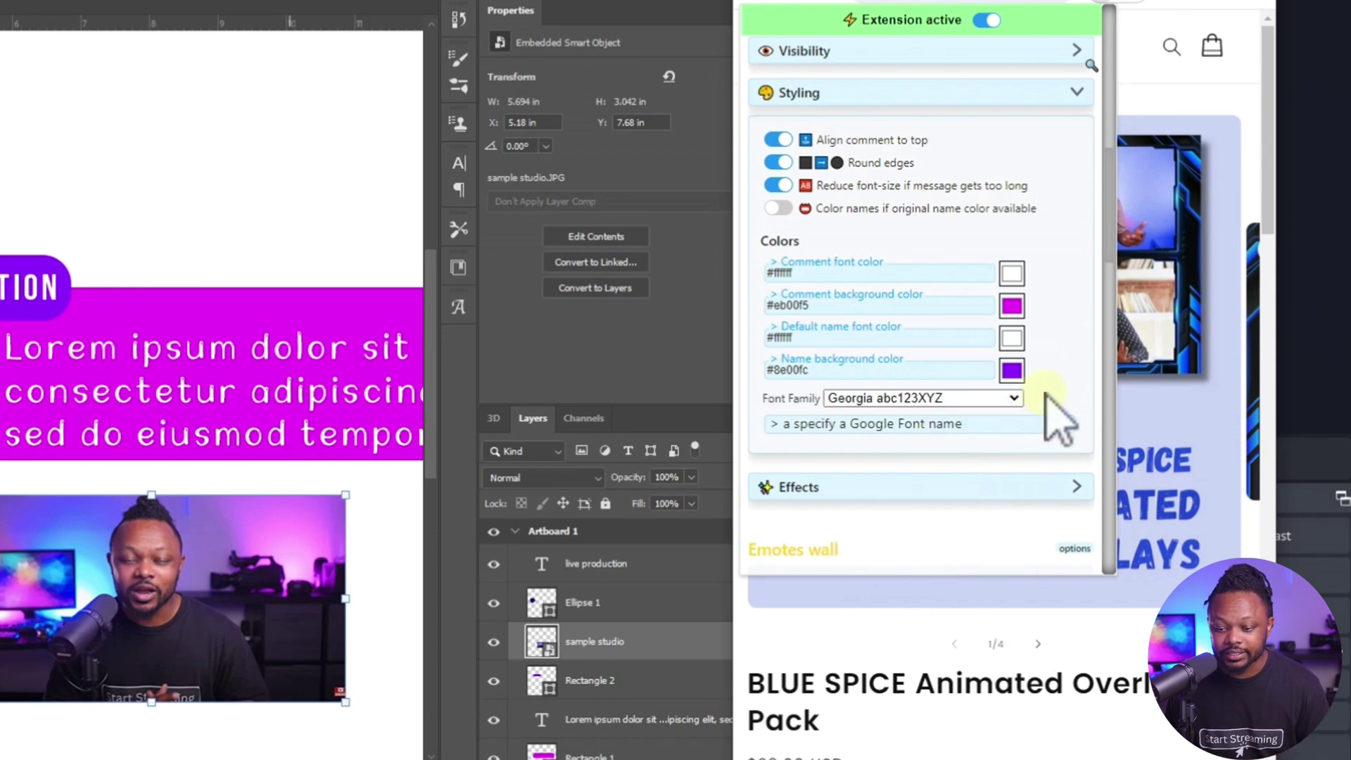
{"action": "left_click", "coordinate": [938, 400]}
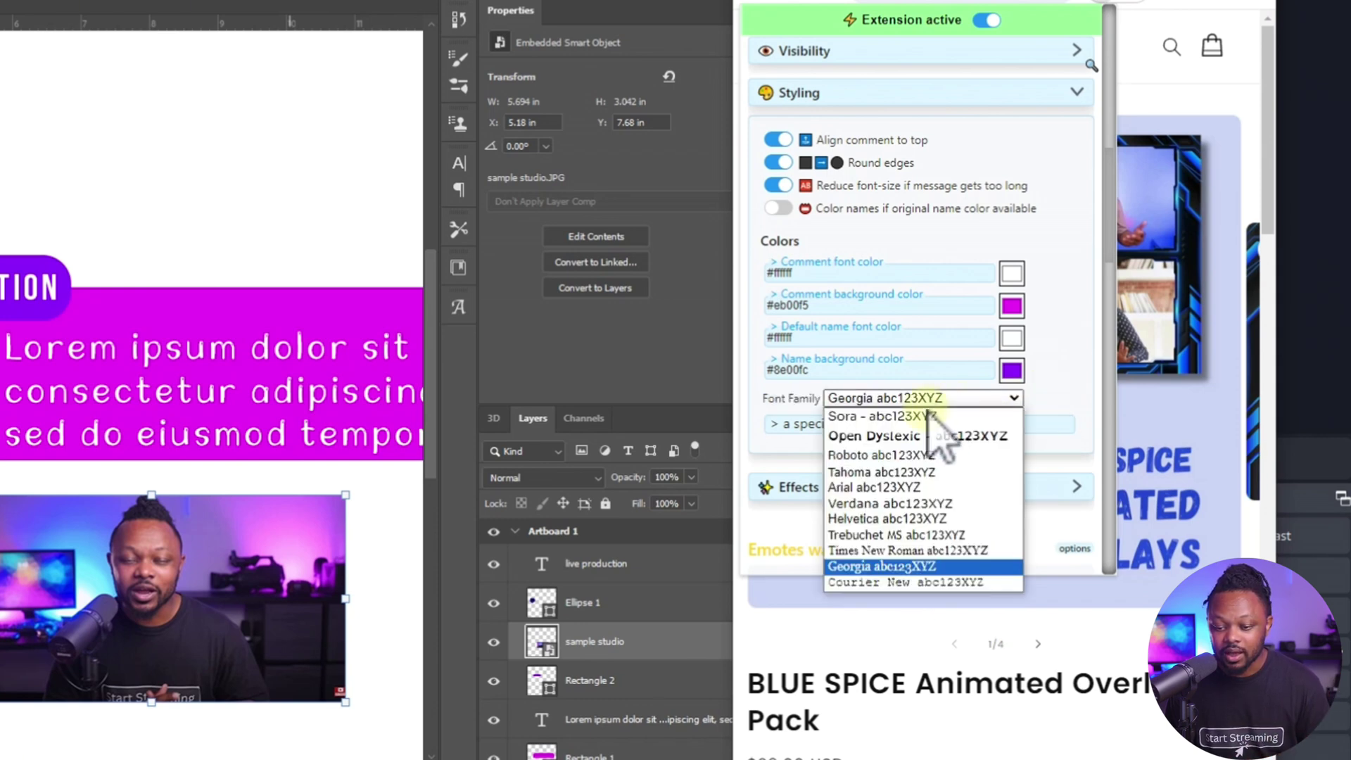
{"action": "left_click", "coordinate": [901, 456]}
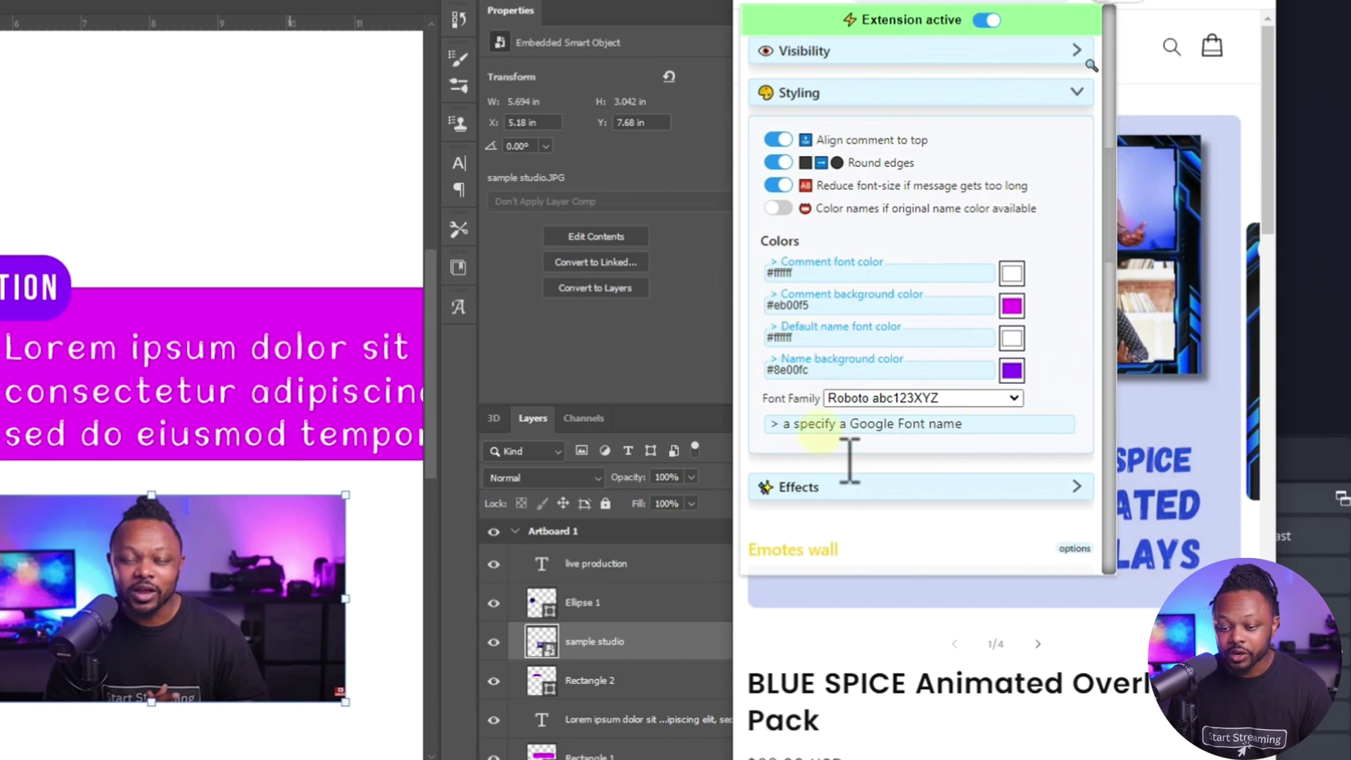
{"action": "left_click", "coordinate": [872, 454]}
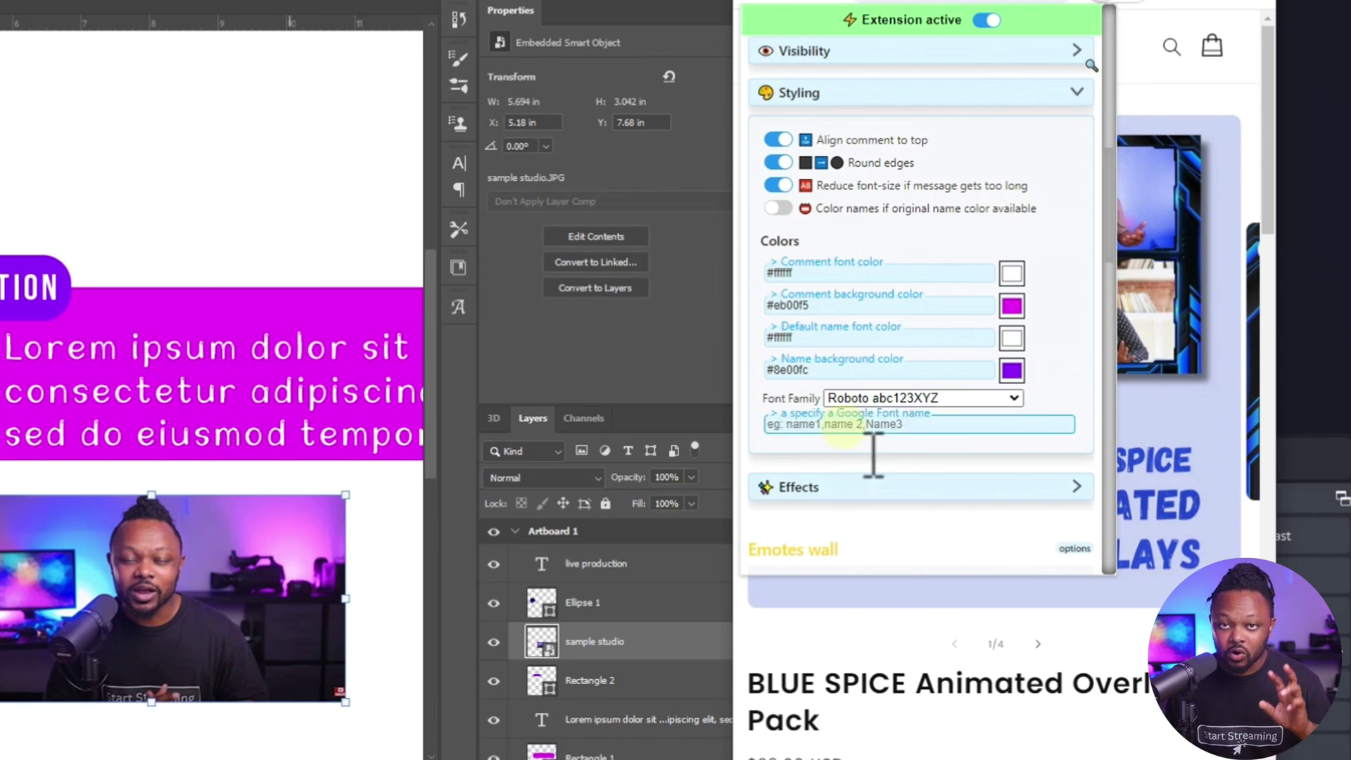
{"action": "left_click", "coordinate": [1053, 396]}
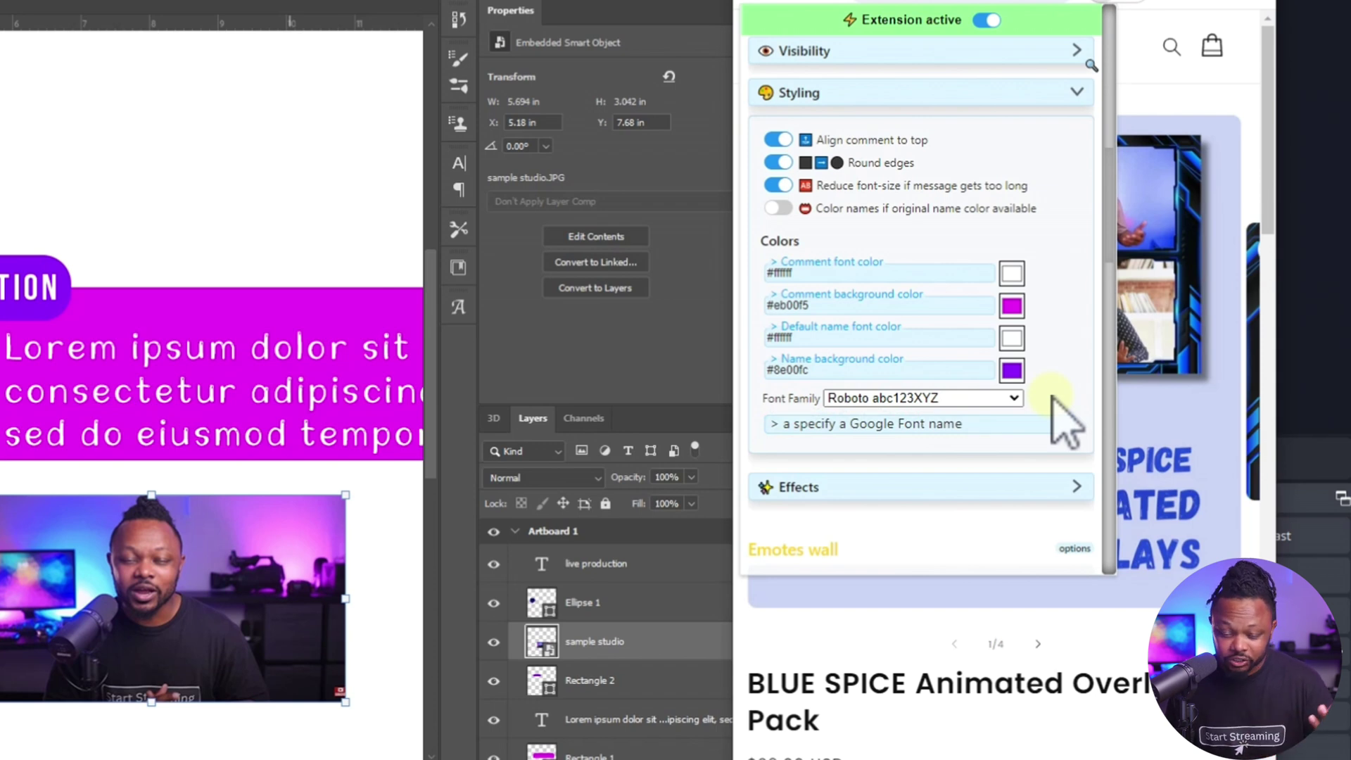
{"action": "scroll", "coordinate": [1064, 409], "scroll_direction": "up", "scroll_amount": 1}
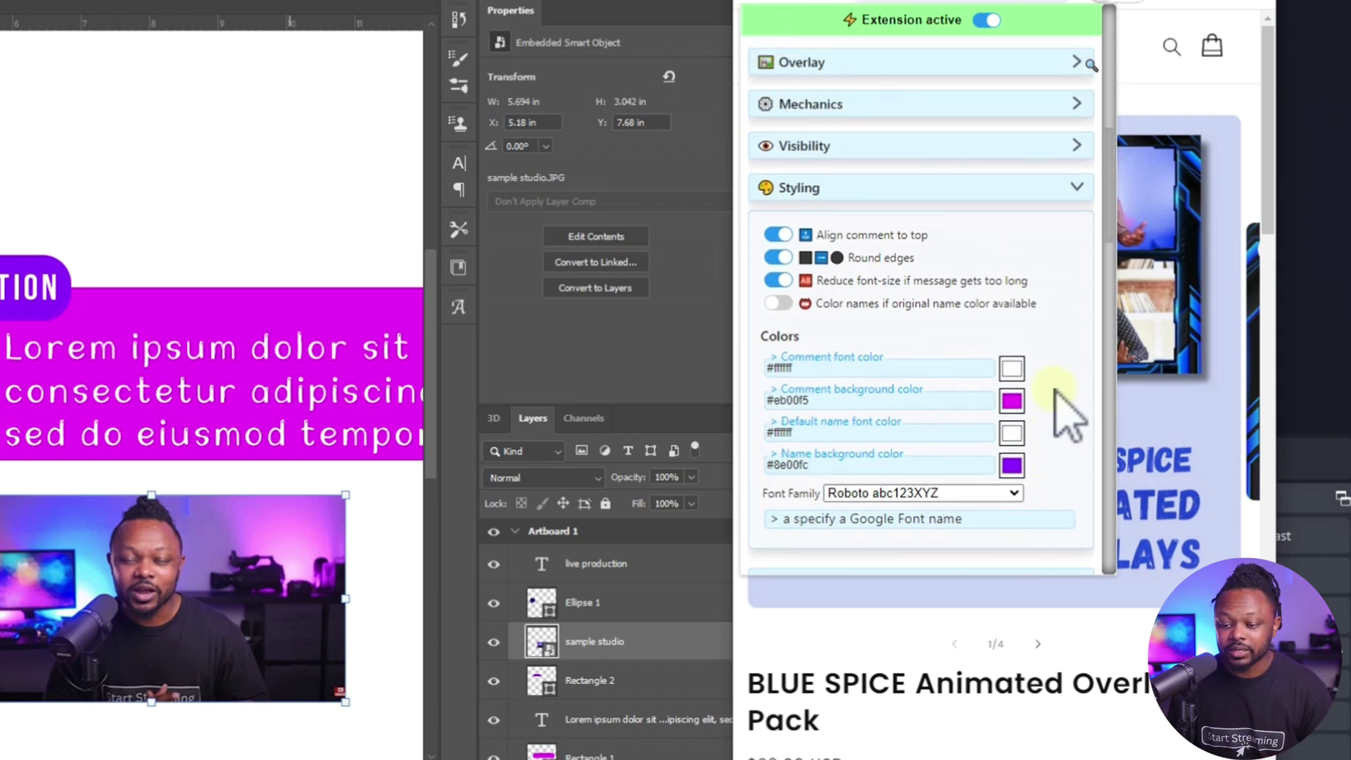
{"action": "scroll", "coordinate": [1067, 414], "scroll_direction": "down", "scroll_amount": 3}
{"action": "scroll", "coordinate": [1076, 413], "scroll_direction": "up", "scroll_amount": 2}
{"action": "scroll", "coordinate": [1062, 407], "scroll_direction": "down", "scroll_amount": 1}
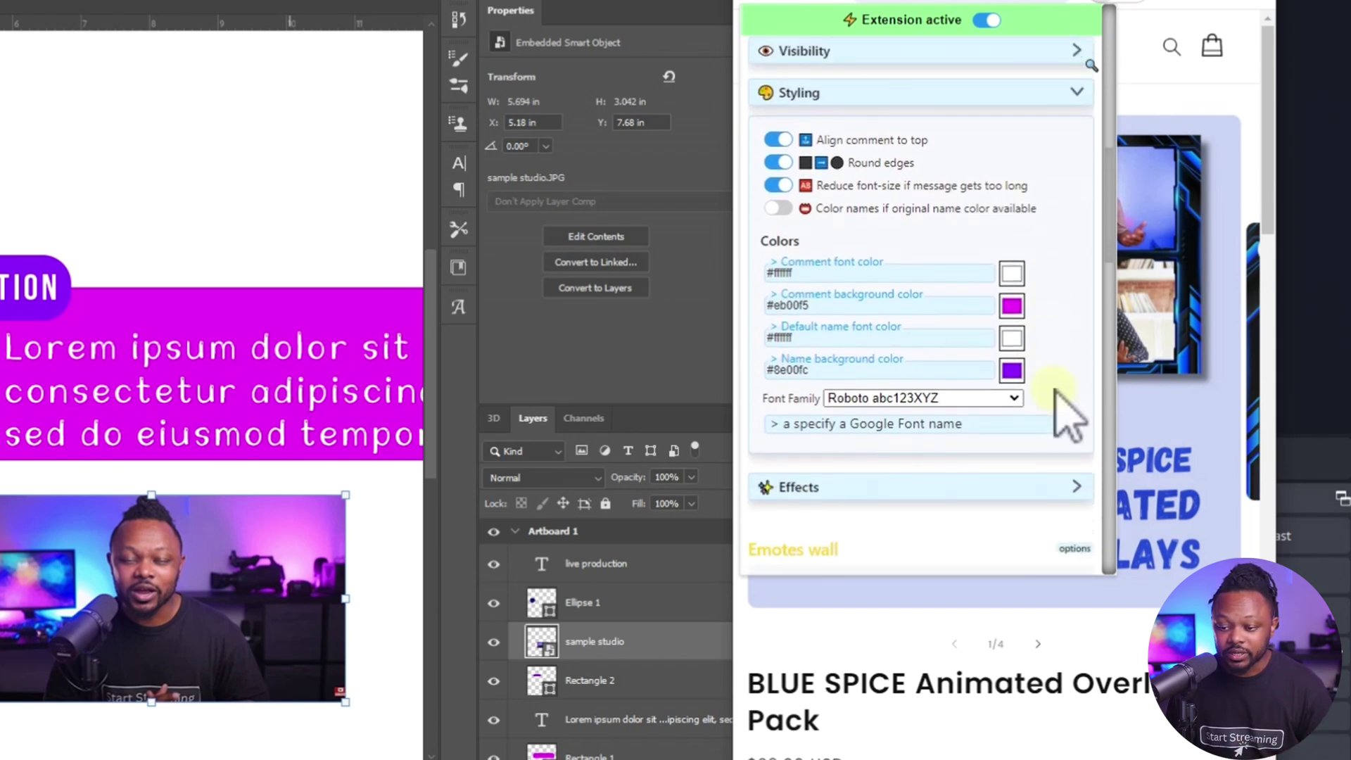
{"action": "scroll", "coordinate": [1061, 407], "scroll_direction": "up", "scroll_amount": 4}
Step: Copy the featured chat overlay URL containing the aligntop, rounded and font=Roboto parameters
{"action": "scroll", "coordinate": [1025, 392], "scroll_direction": "up", "scroll_amount": 2}
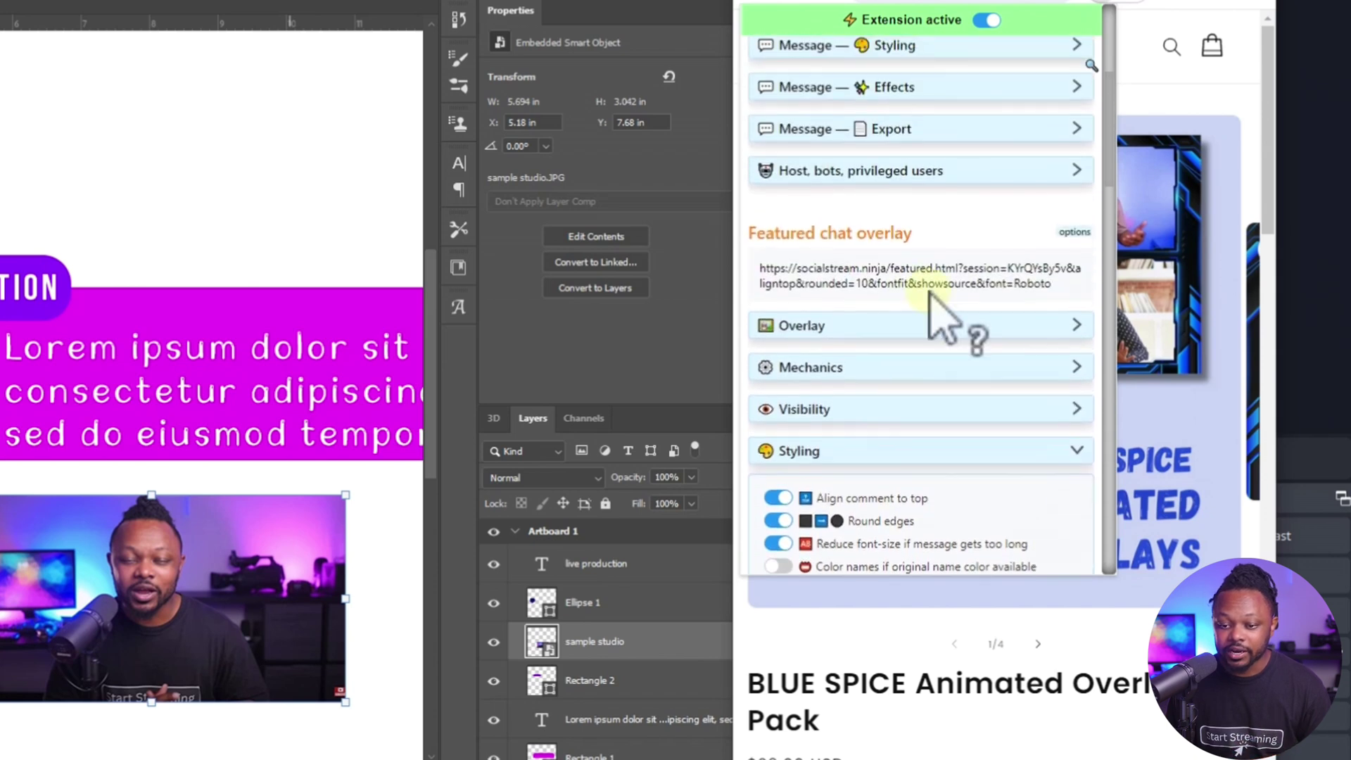
{"action": "left_click_drag", "start_coordinate": [751, 290], "coordinate": [871, 334]}
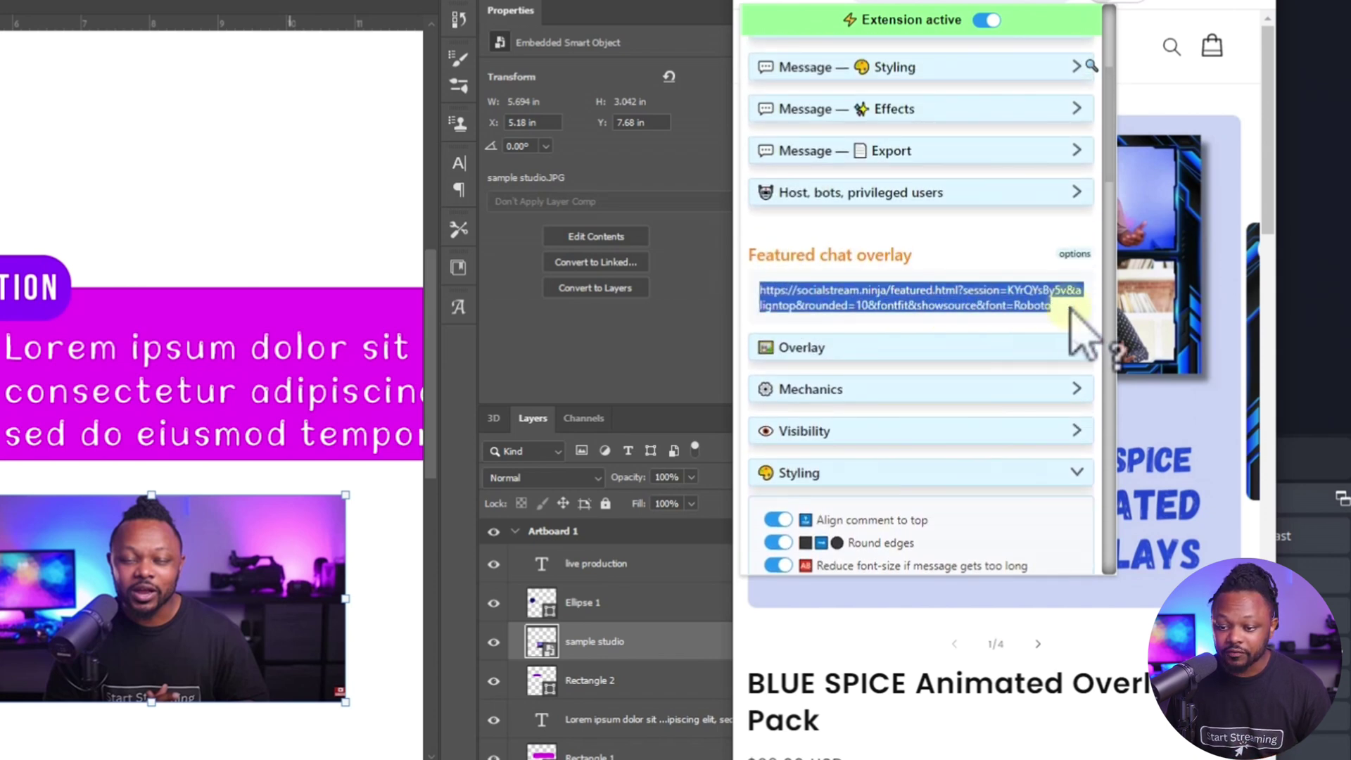
{"action": "right_click", "coordinate": [847, 308]}
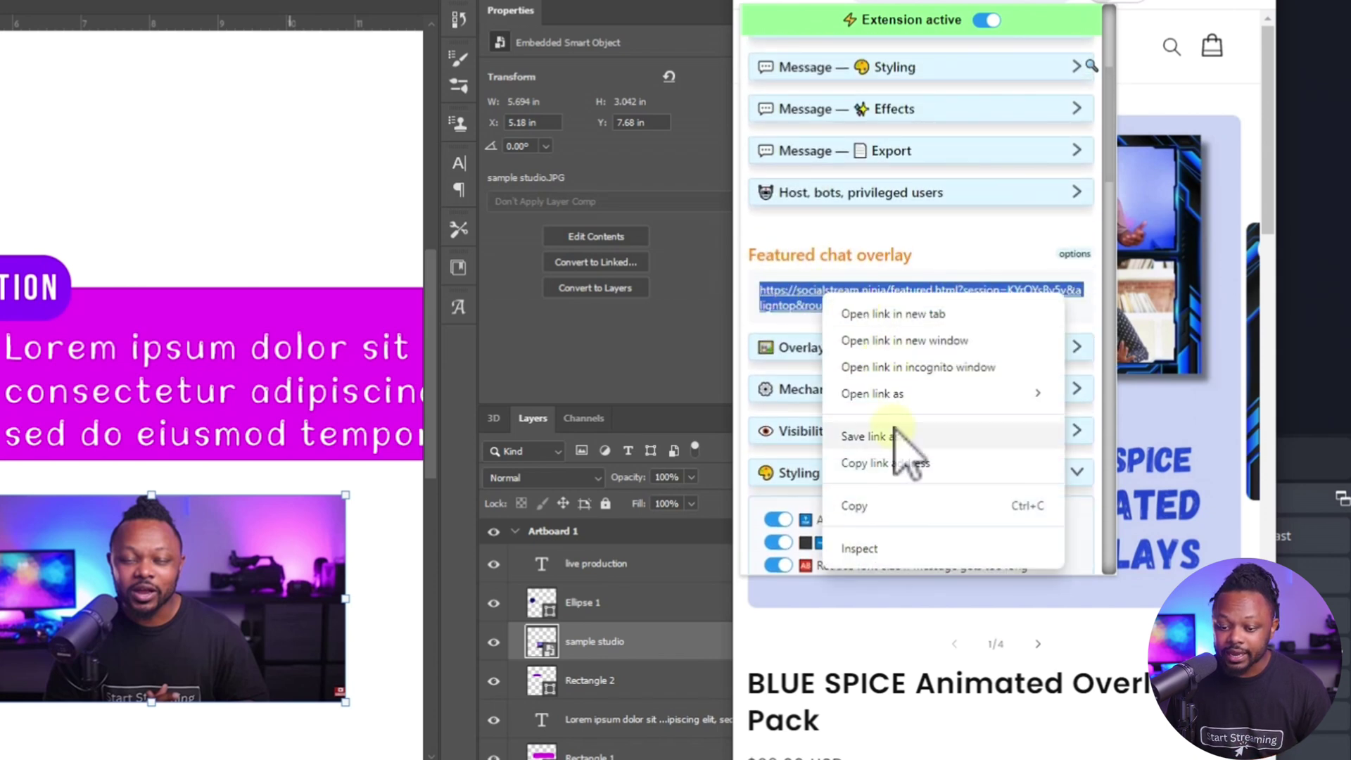
{"action": "left_click", "coordinate": [929, 505]}
{"action": "mouse_move", "coordinate": [968, 262]}
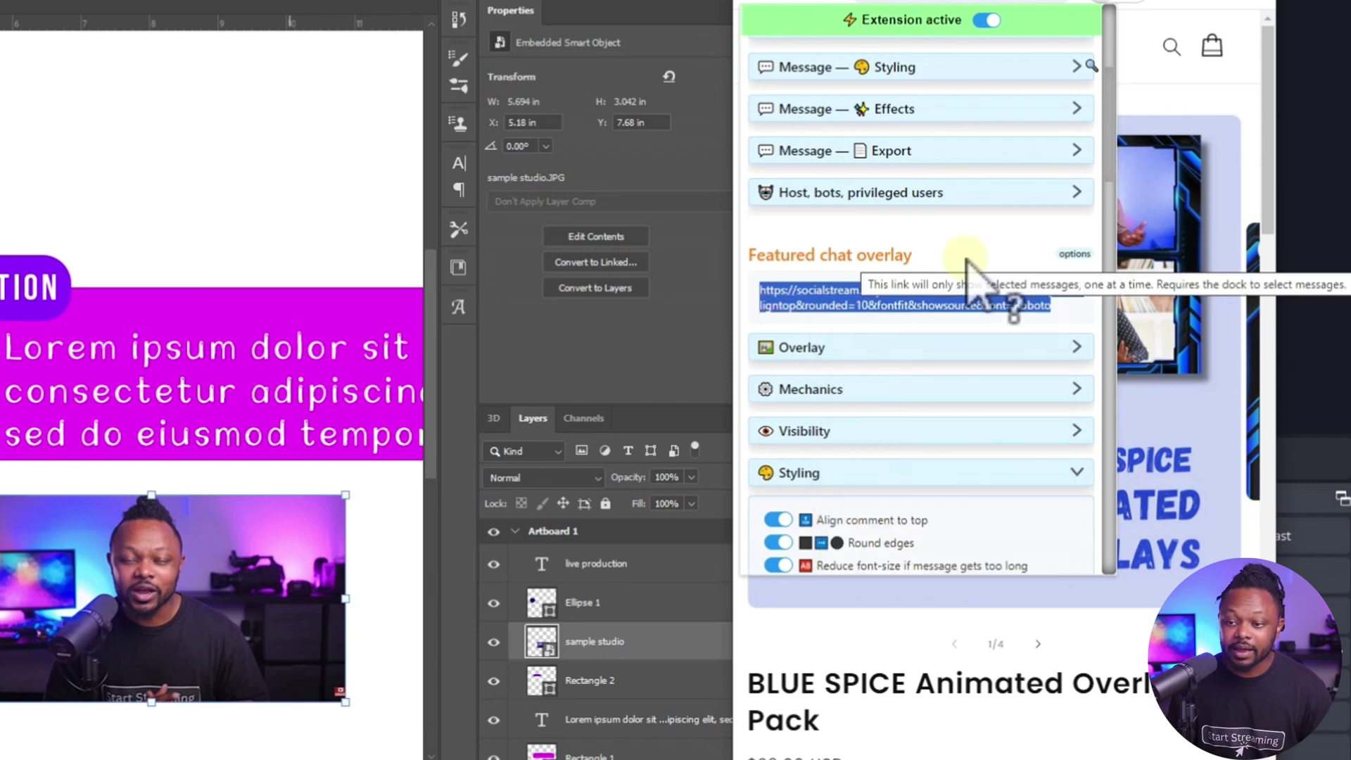
{"action": "scroll", "coordinate": [1020, 97], "scroll_direction": "up", "scroll_amount": 5}
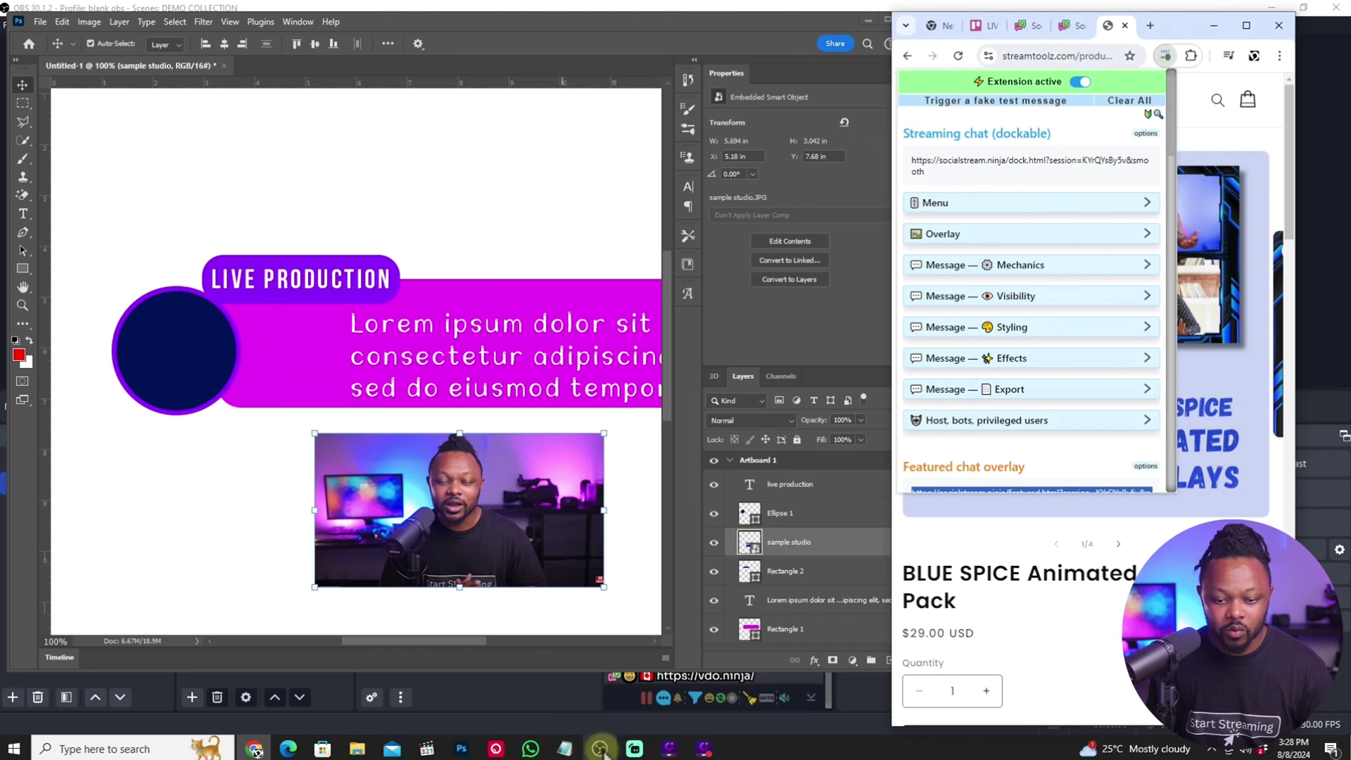
Step: Open the properties of OBS Studio's CHAT SINGLE browser source
{"action": "left_click", "coordinate": [600, 748]}
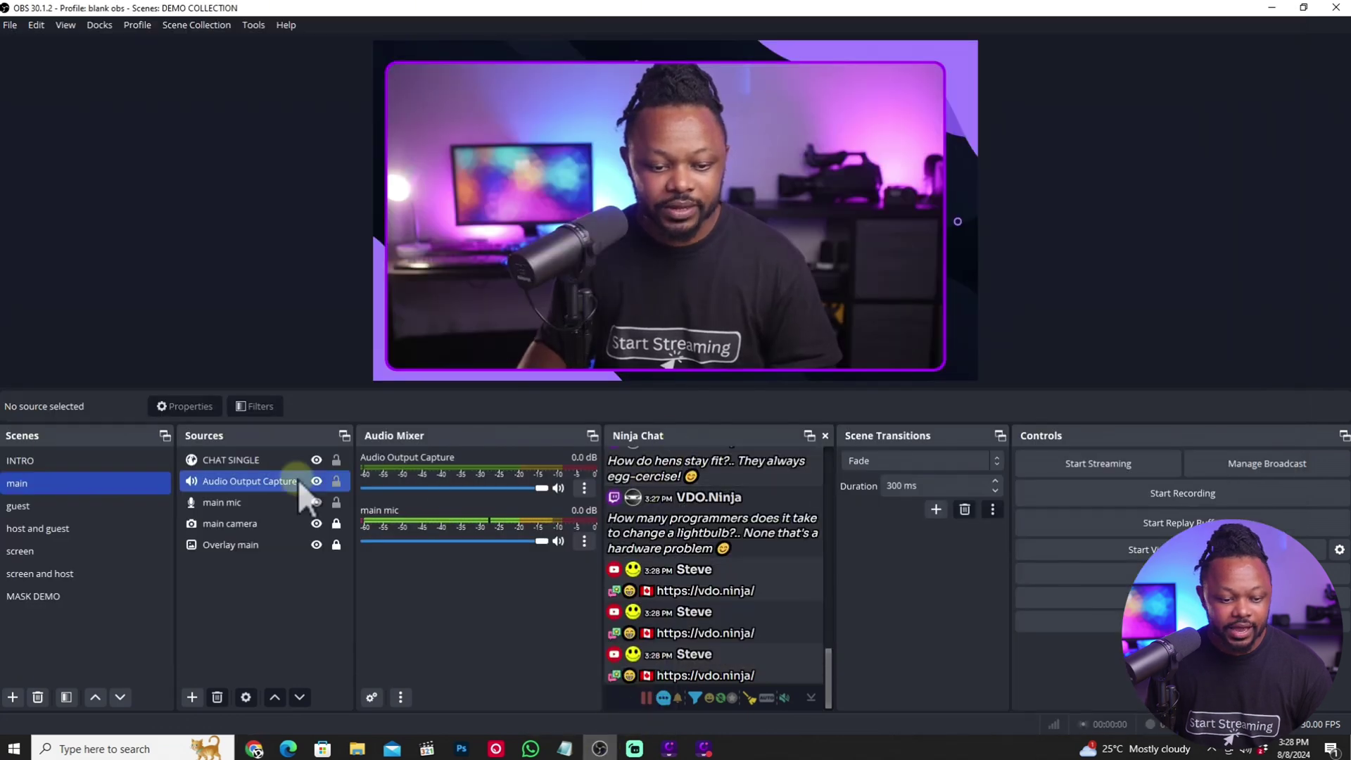
{"action": "left_click", "coordinate": [260, 460]}
{"action": "right_click", "coordinate": [262, 463]}
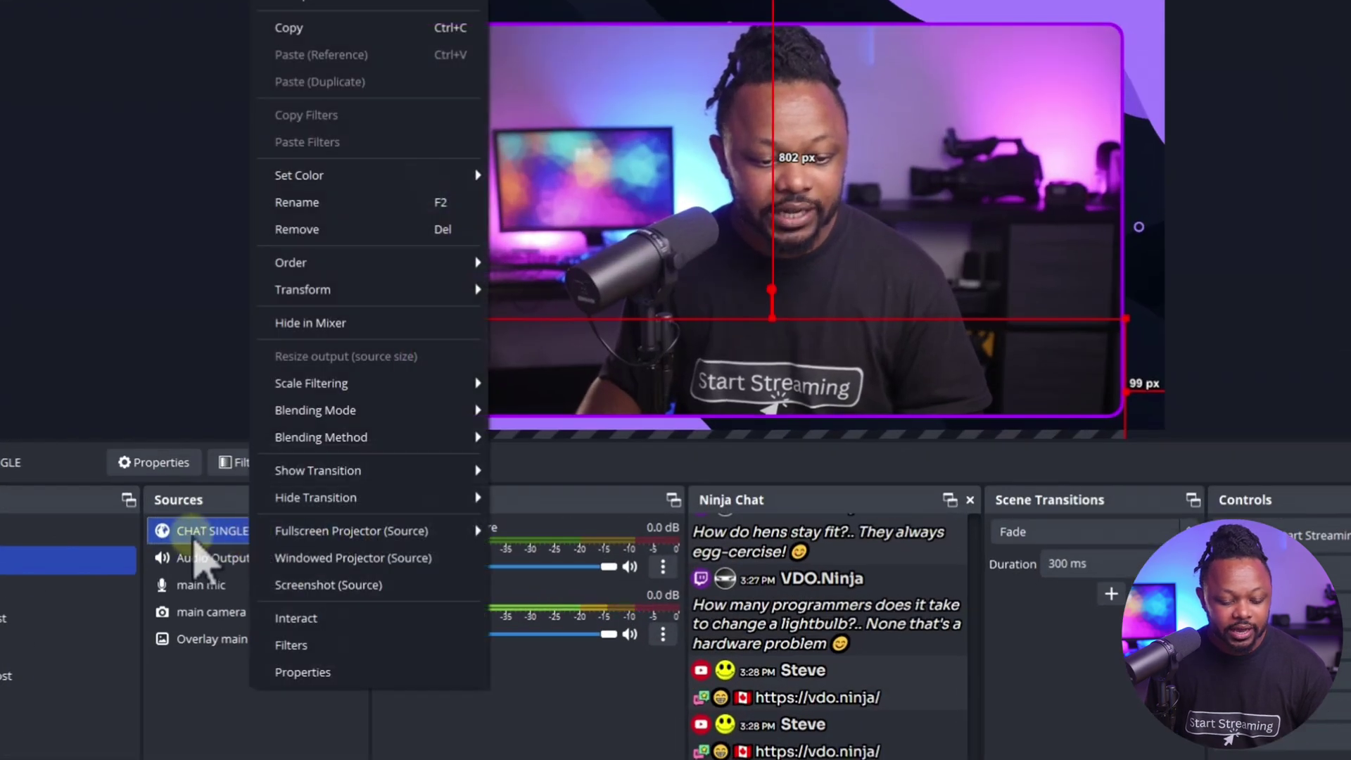
{"action": "left_click", "coordinate": [309, 671]}
Step: Replace the source URL with the copied featured chat link ending font=Roboto, keeping 1920×400
{"action": "left_click", "coordinate": [984, 446]}
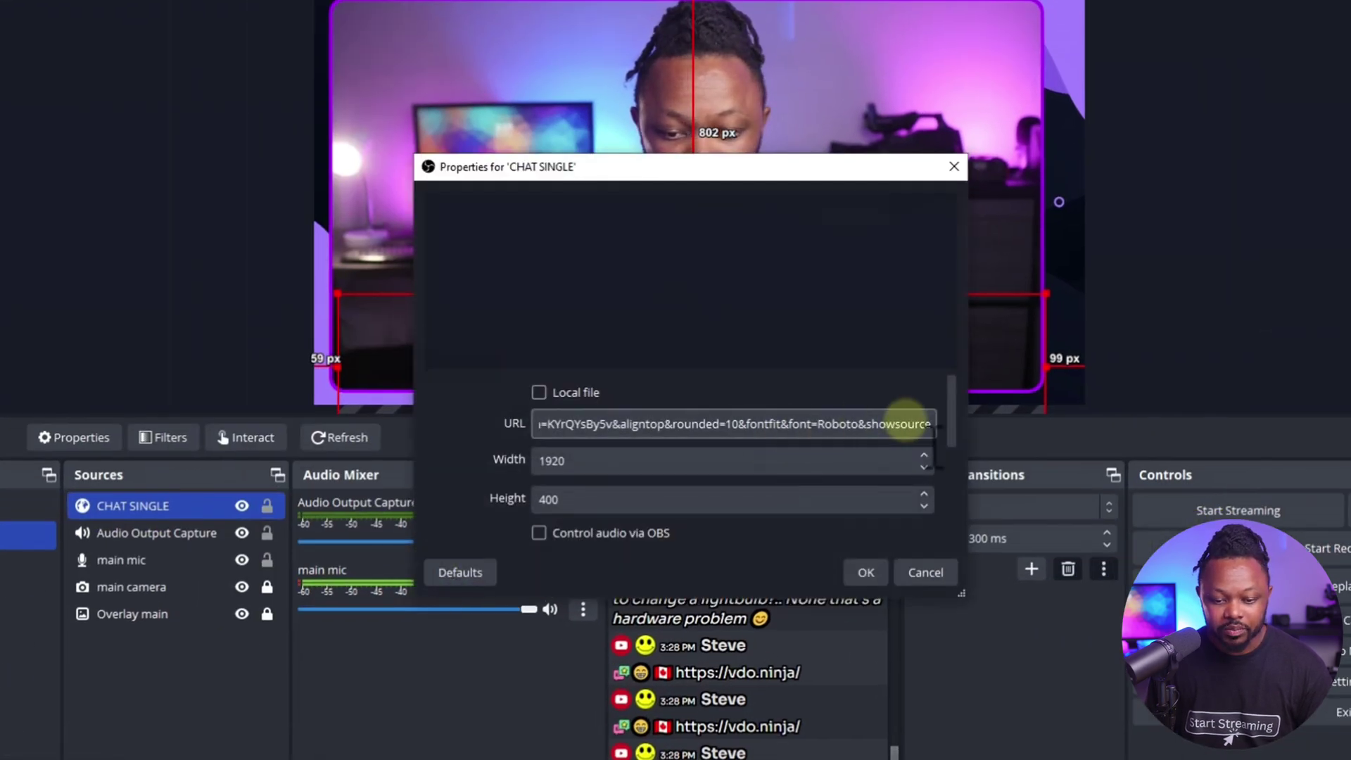
{"action": "key", "text": "ctrl+a"}
{"action": "key", "text": "Home"}
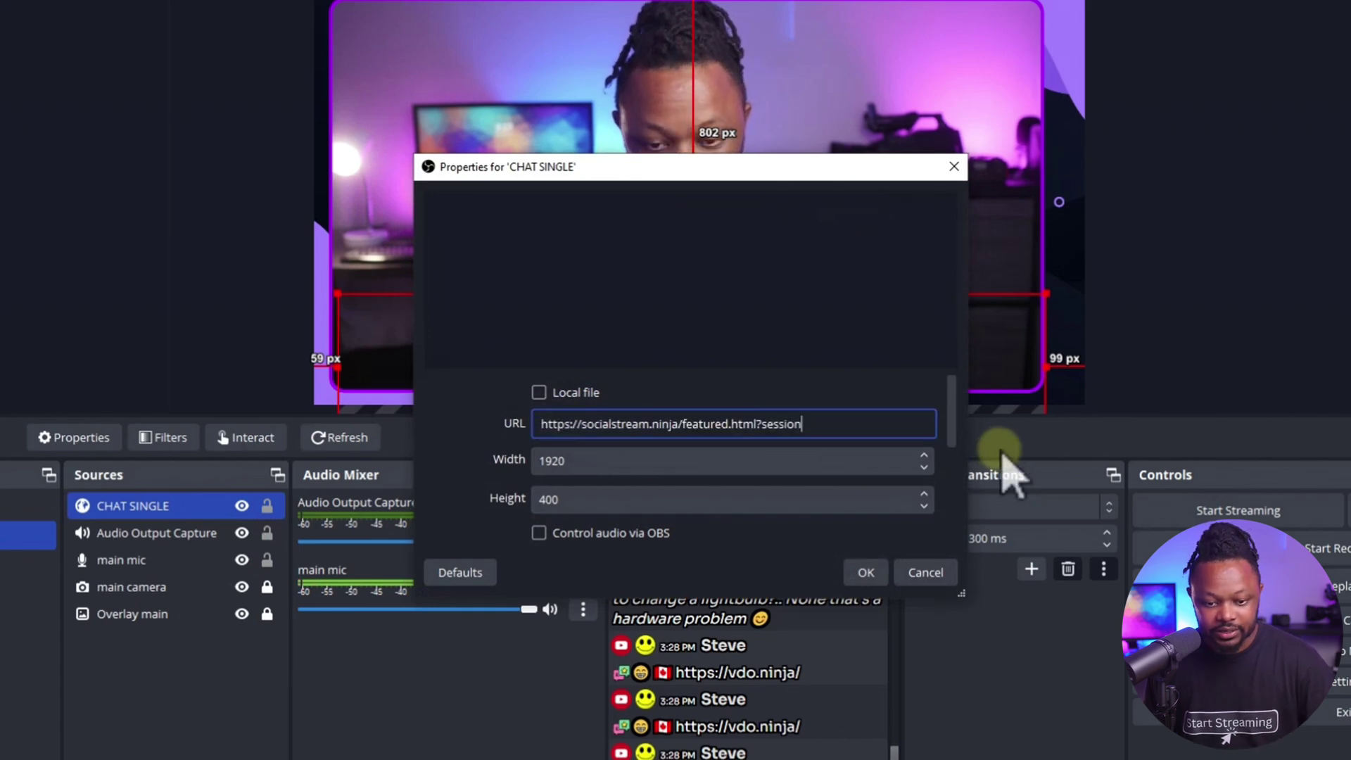
{"action": "key", "text": "ctrl+a"}
{"action": "key", "text": "BackSpace"}
{"action": "right_click", "coordinate": [594, 427]}
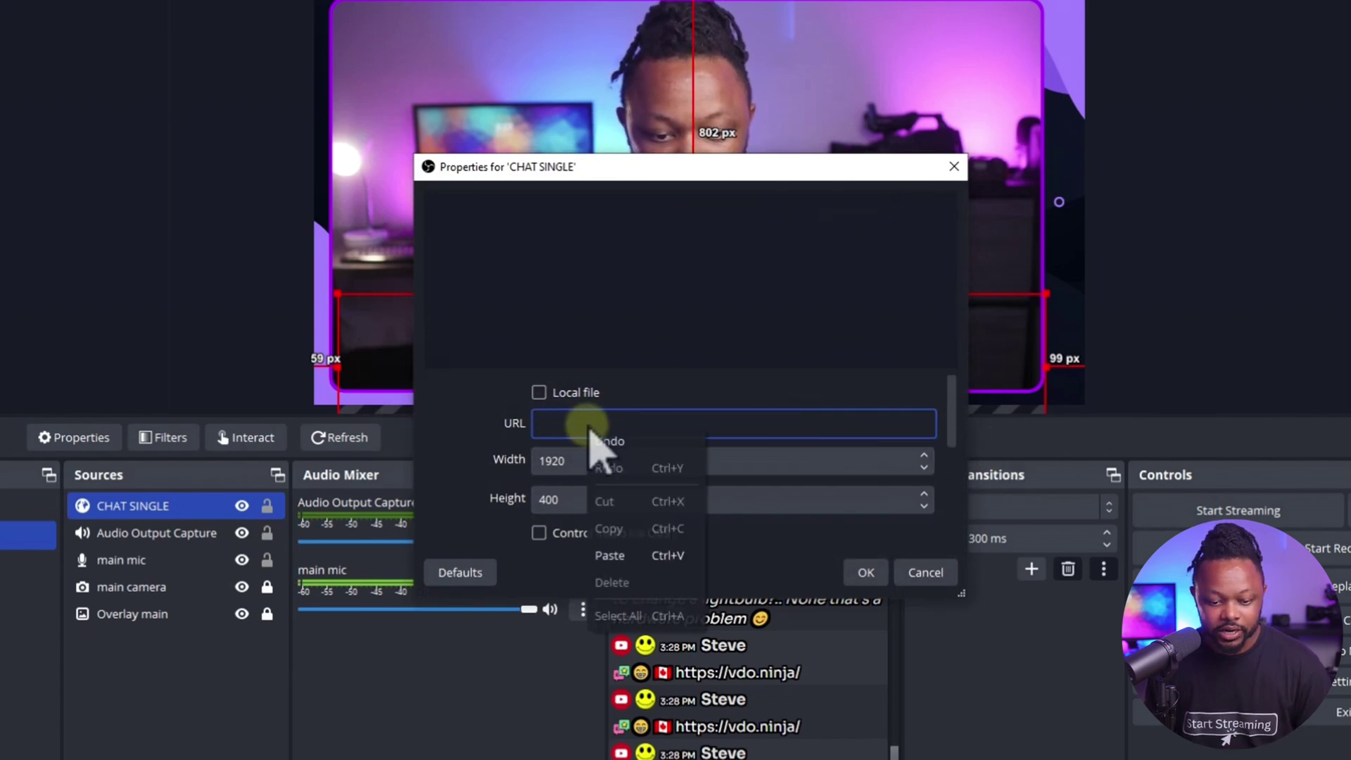
{"action": "left_click", "coordinate": [622, 551]}
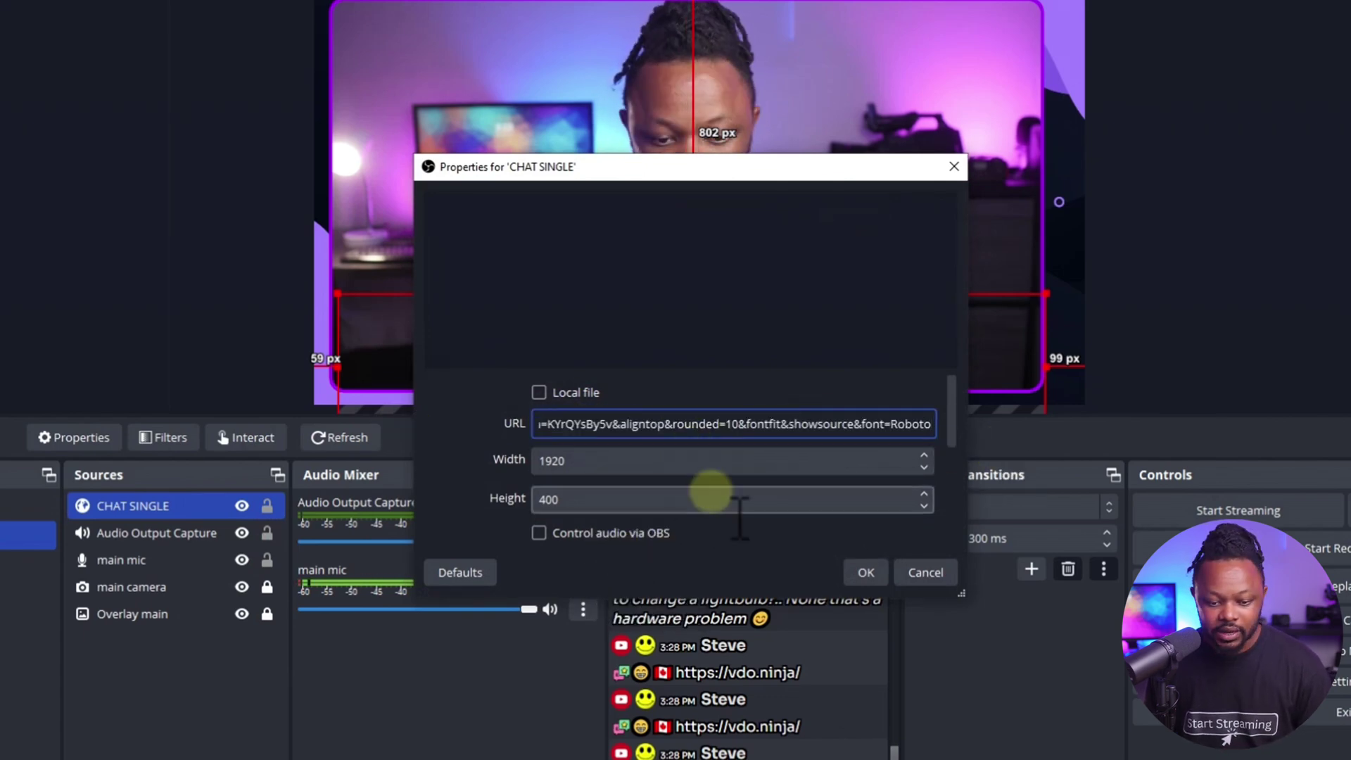
{"action": "left_click", "coordinate": [862, 571]}
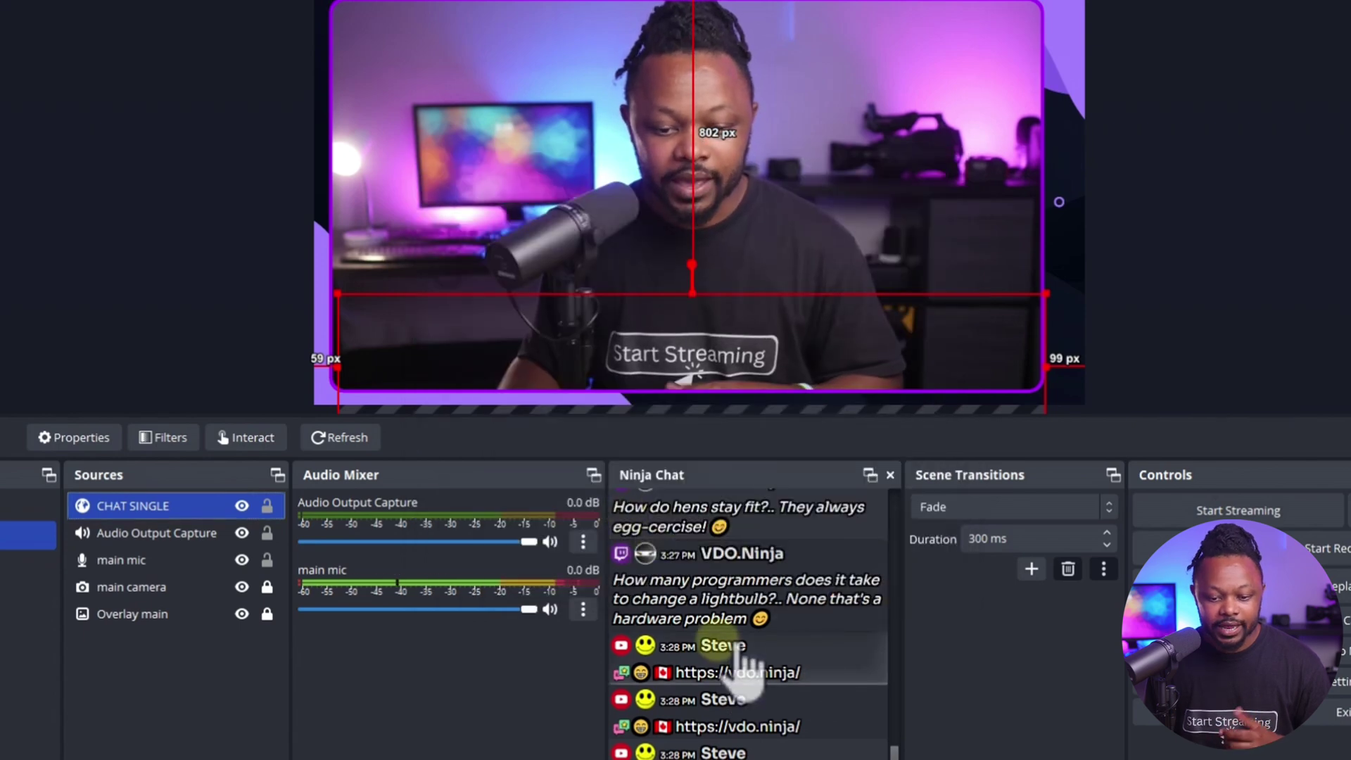
Step: Feature several Ninja Chat messages, finishing on the VDO.Ninja banana sunscreen joke
{"action": "left_click", "coordinate": [757, 616]}
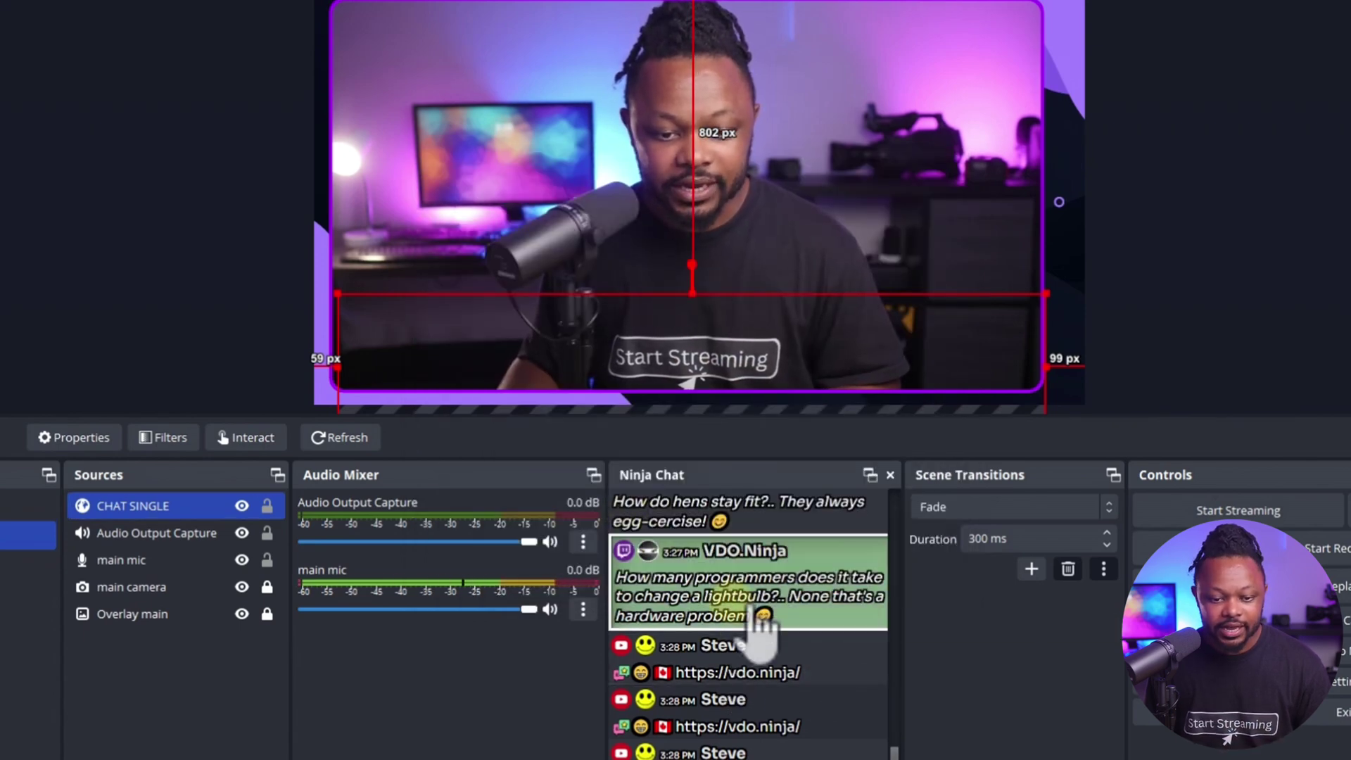
{"action": "left_click", "coordinate": [755, 668]}
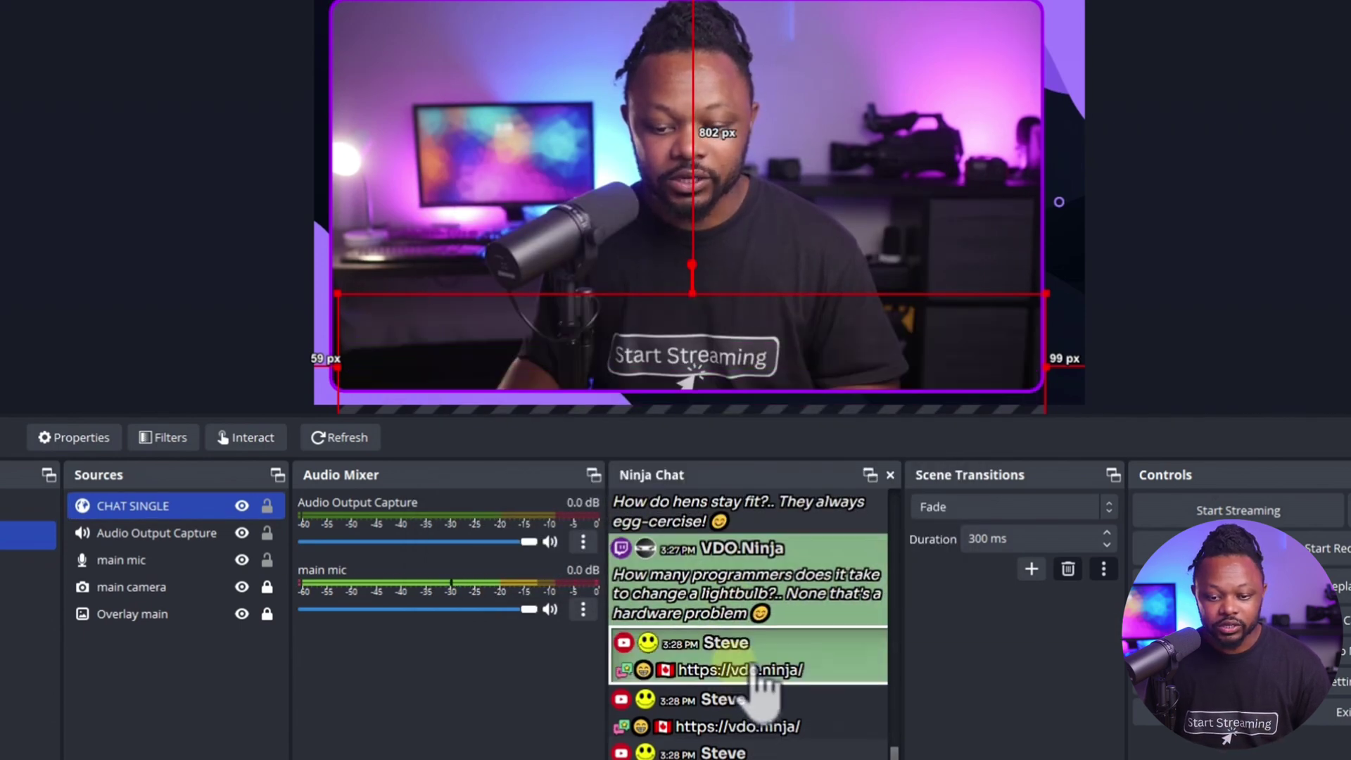
{"action": "left_click", "coordinate": [762, 721]}
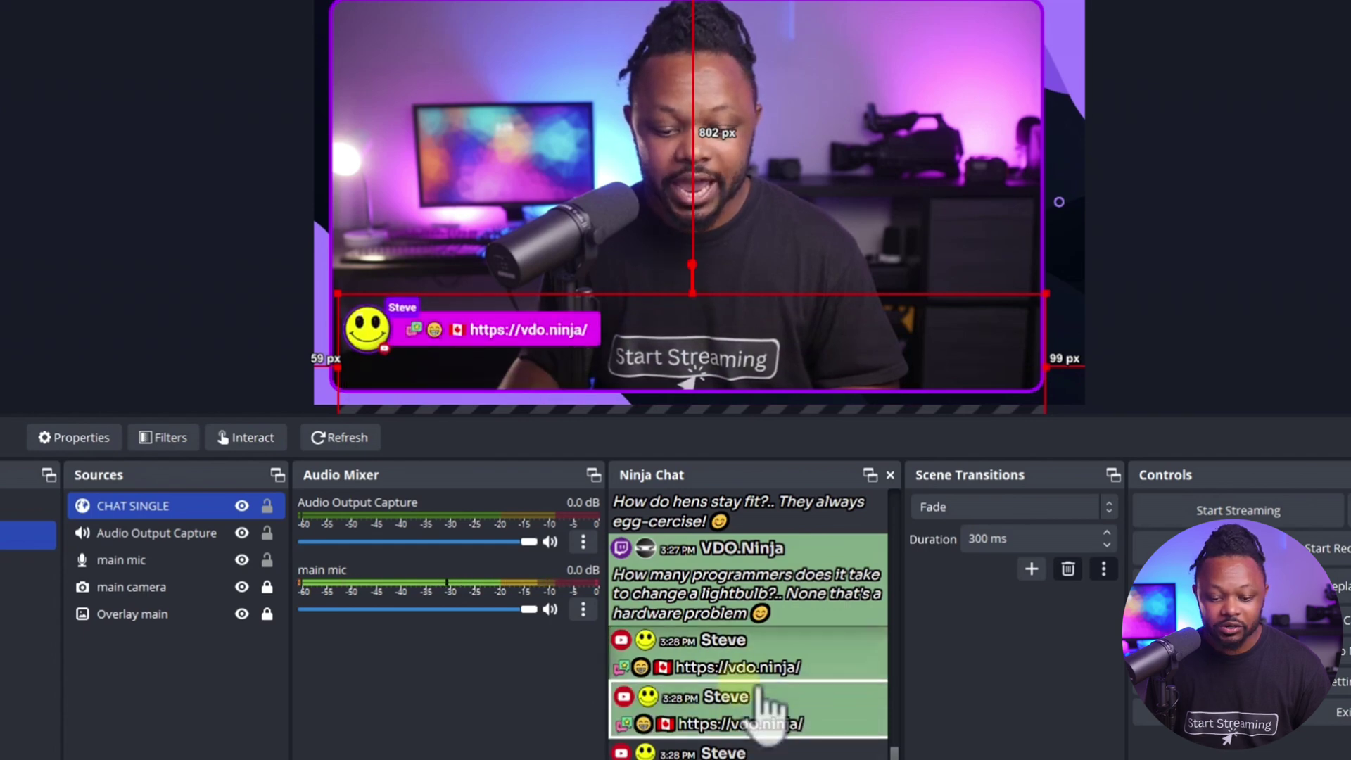
{"action": "scroll", "coordinate": [769, 709], "scroll_direction": "up", "scroll_amount": 5}
{"action": "left_click", "coordinate": [769, 661]}
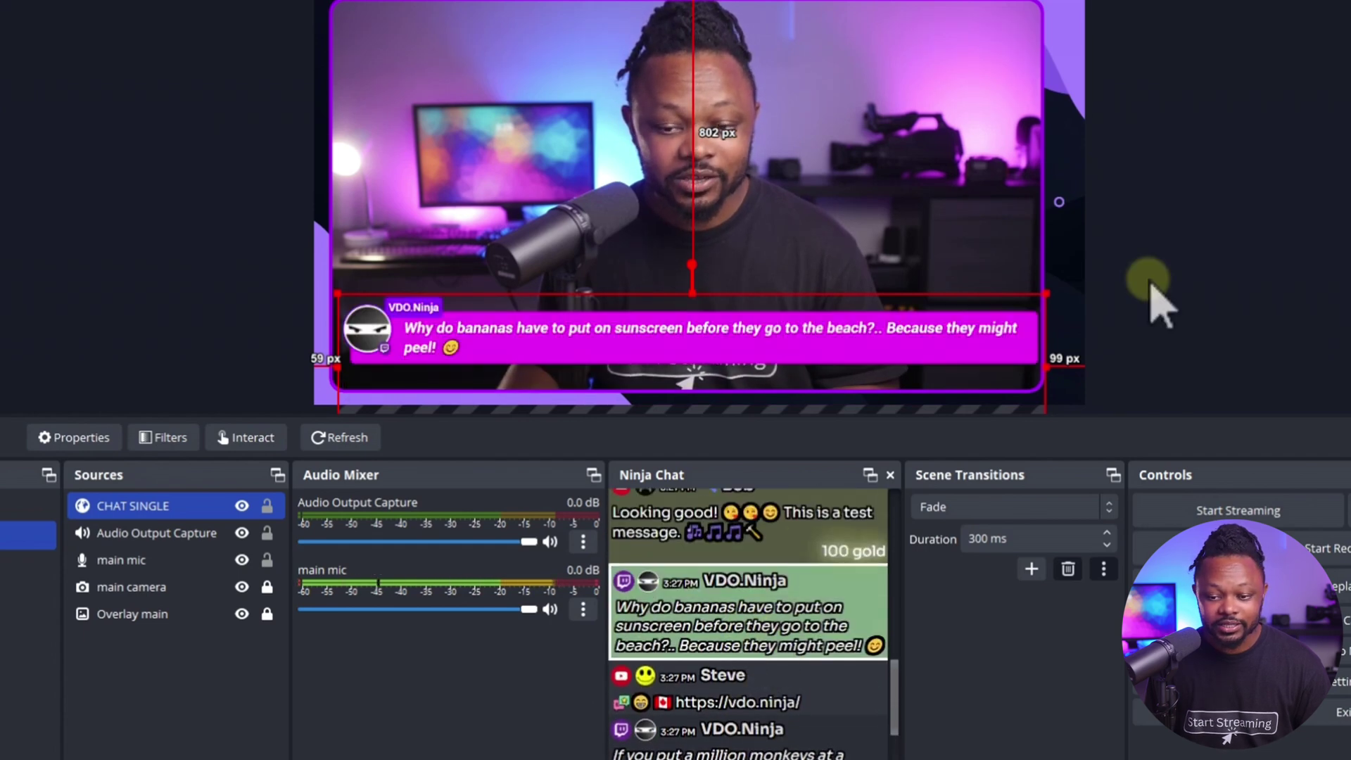
{"action": "left_click", "coordinate": [1300, 215]}
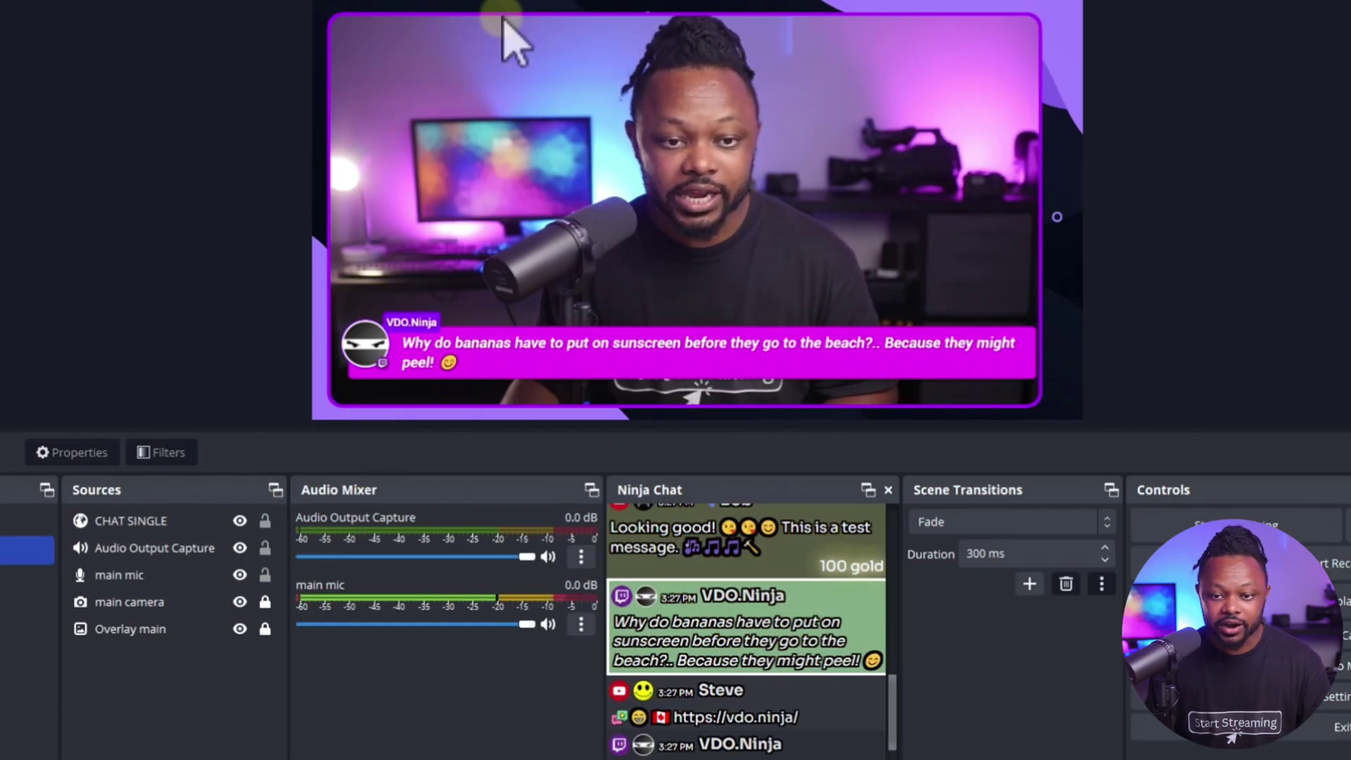
{"action": "left_click", "coordinate": [382, 401]}
{"action": "left_click", "coordinate": [380, 69]}
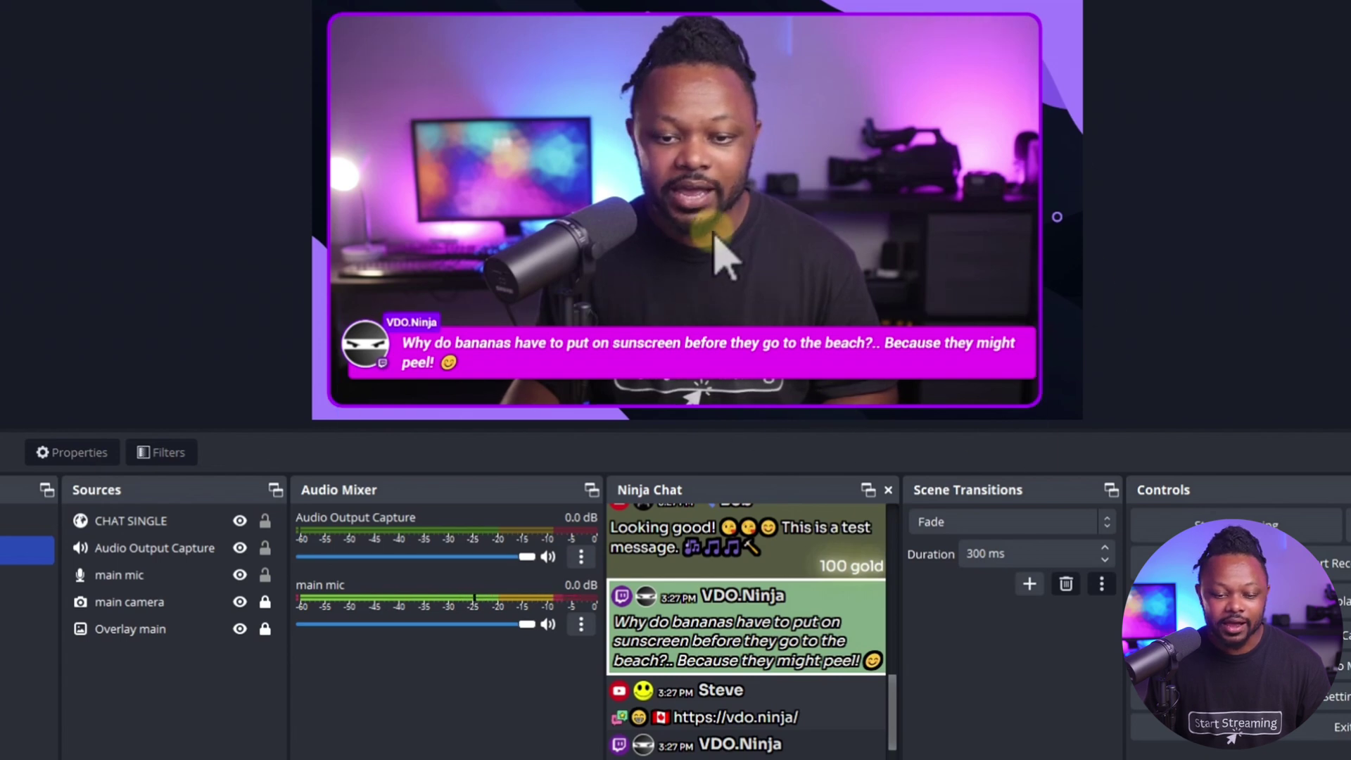
{"action": "left_click", "coordinate": [182, 600]}
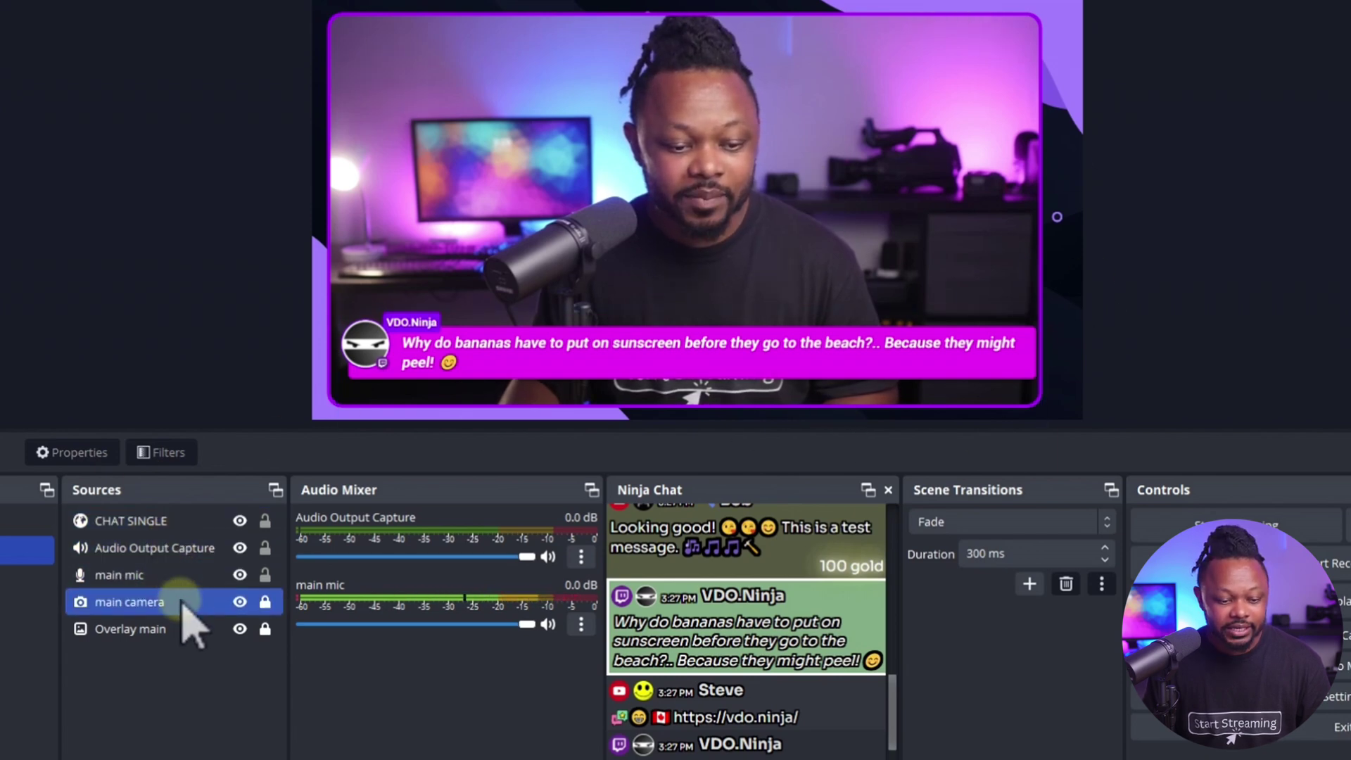
{"action": "left_click", "coordinate": [240, 603]}
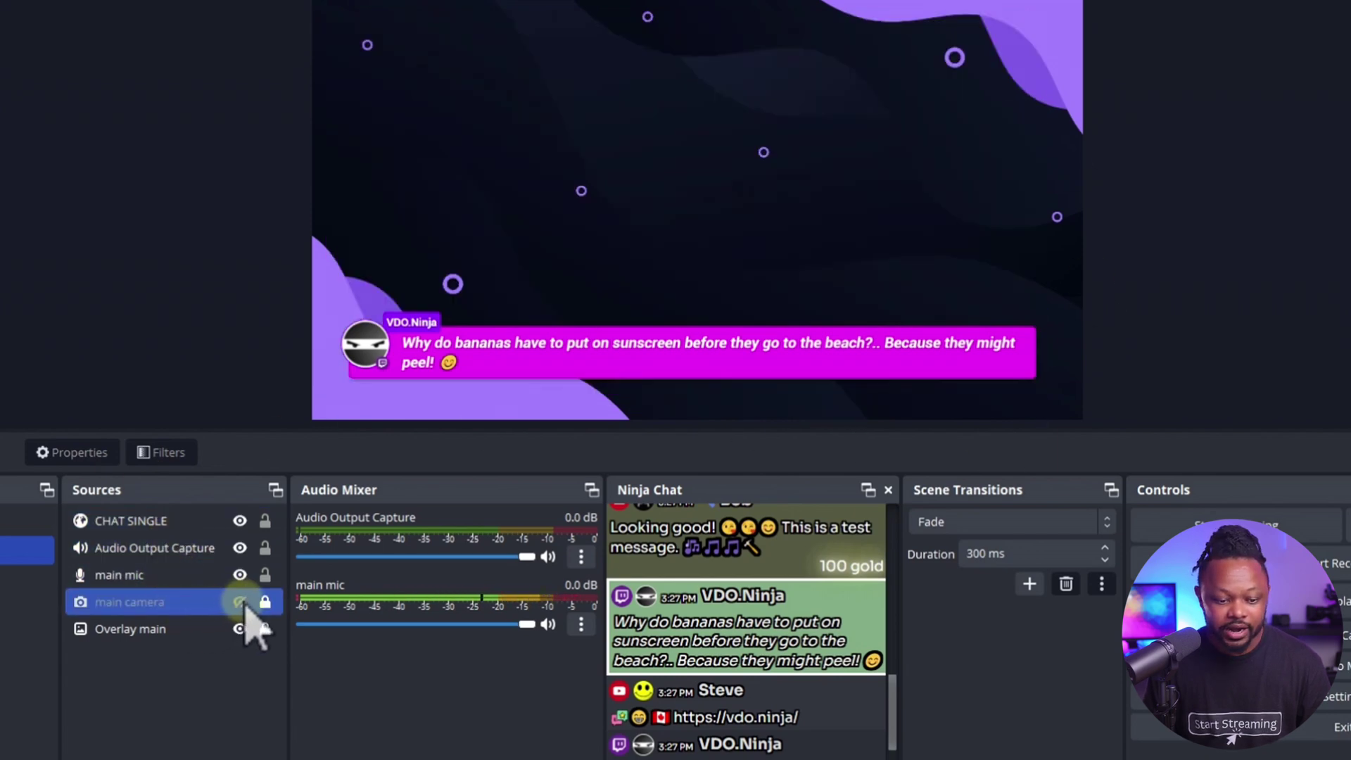
{"action": "left_click", "coordinate": [240, 602]}
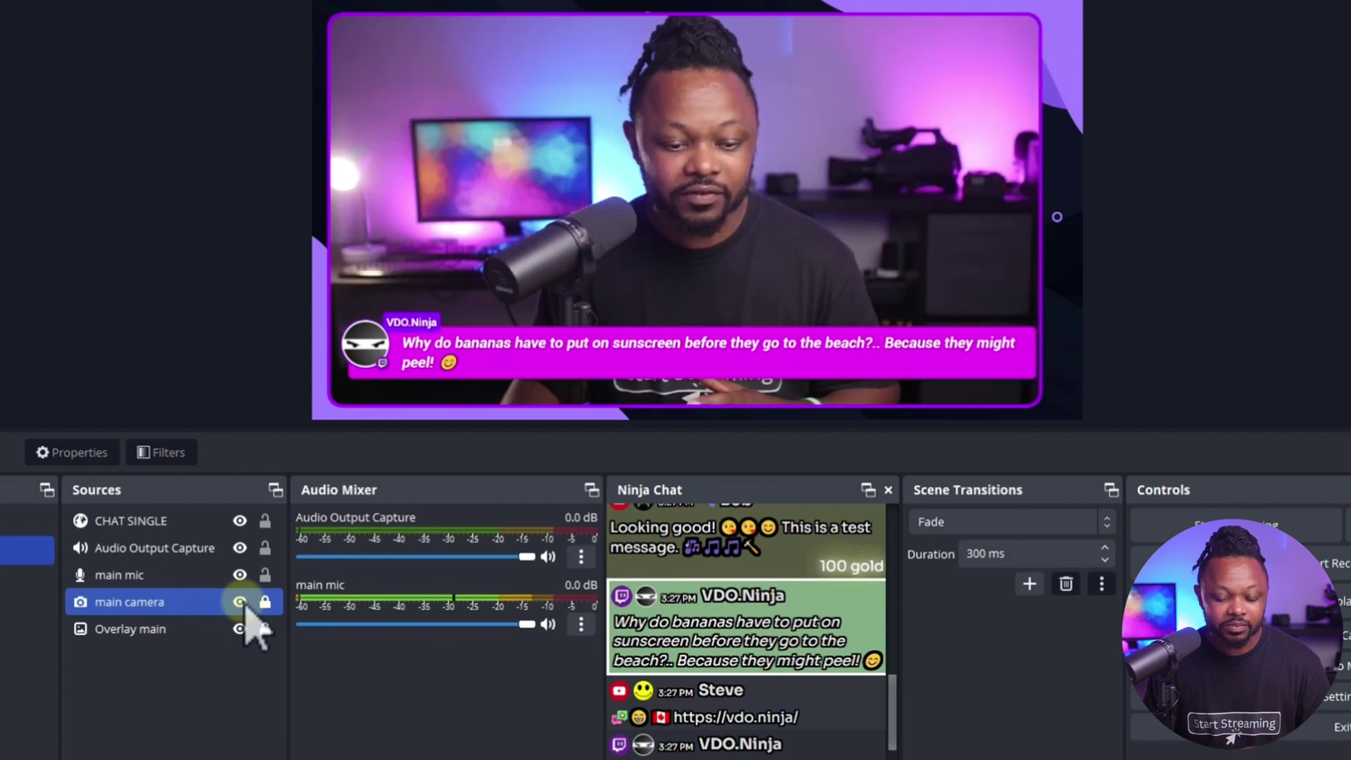
{"action": "left_click", "coordinate": [204, 582]}
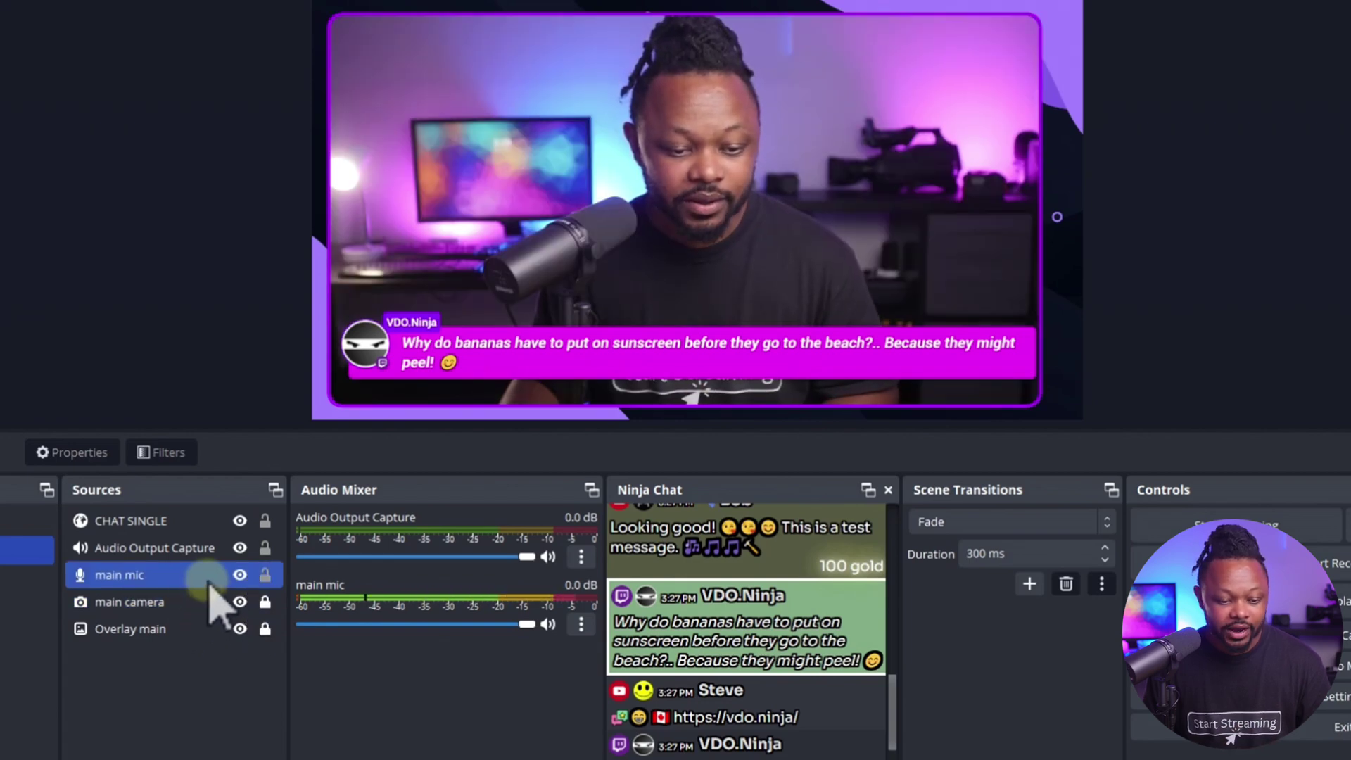
{"action": "left_click", "coordinate": [224, 600]}
{"action": "left_click", "coordinate": [240, 628]}
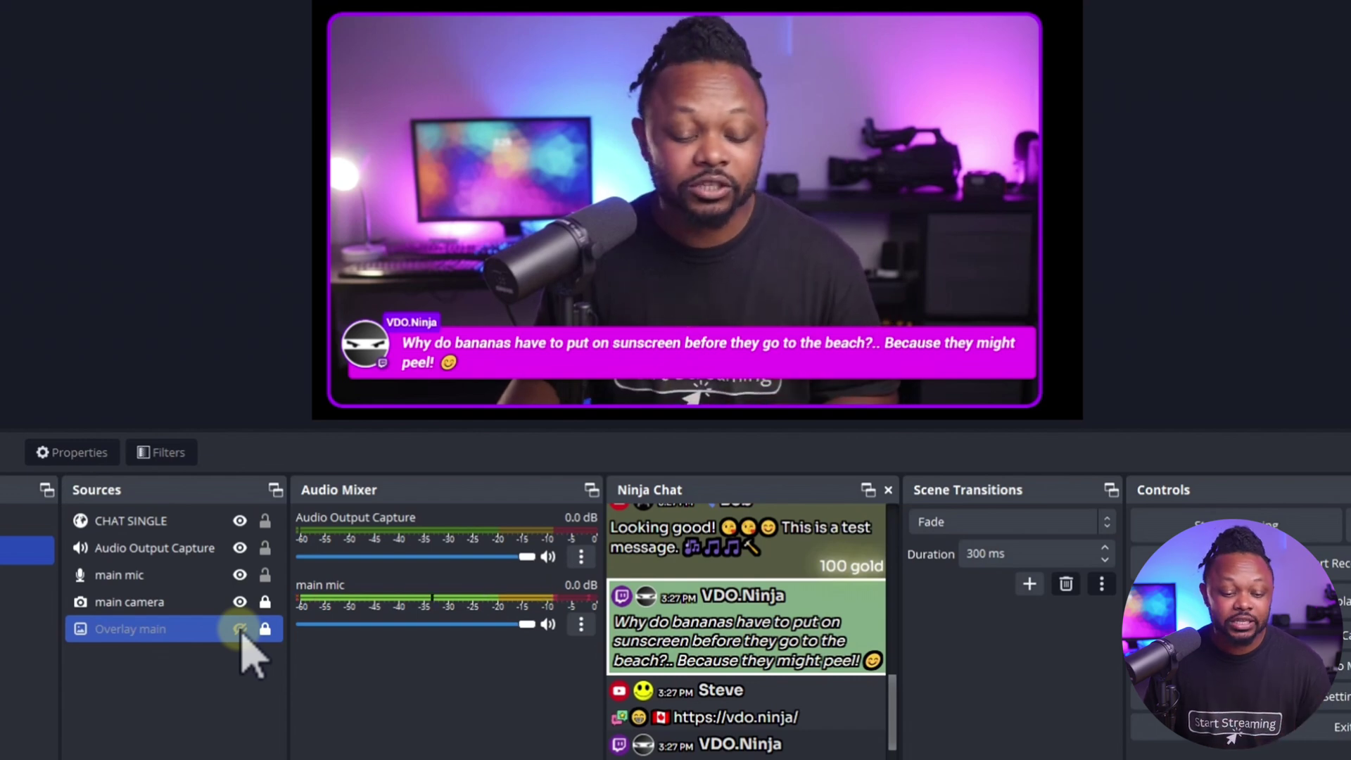
{"action": "left_click", "coordinate": [240, 628]}
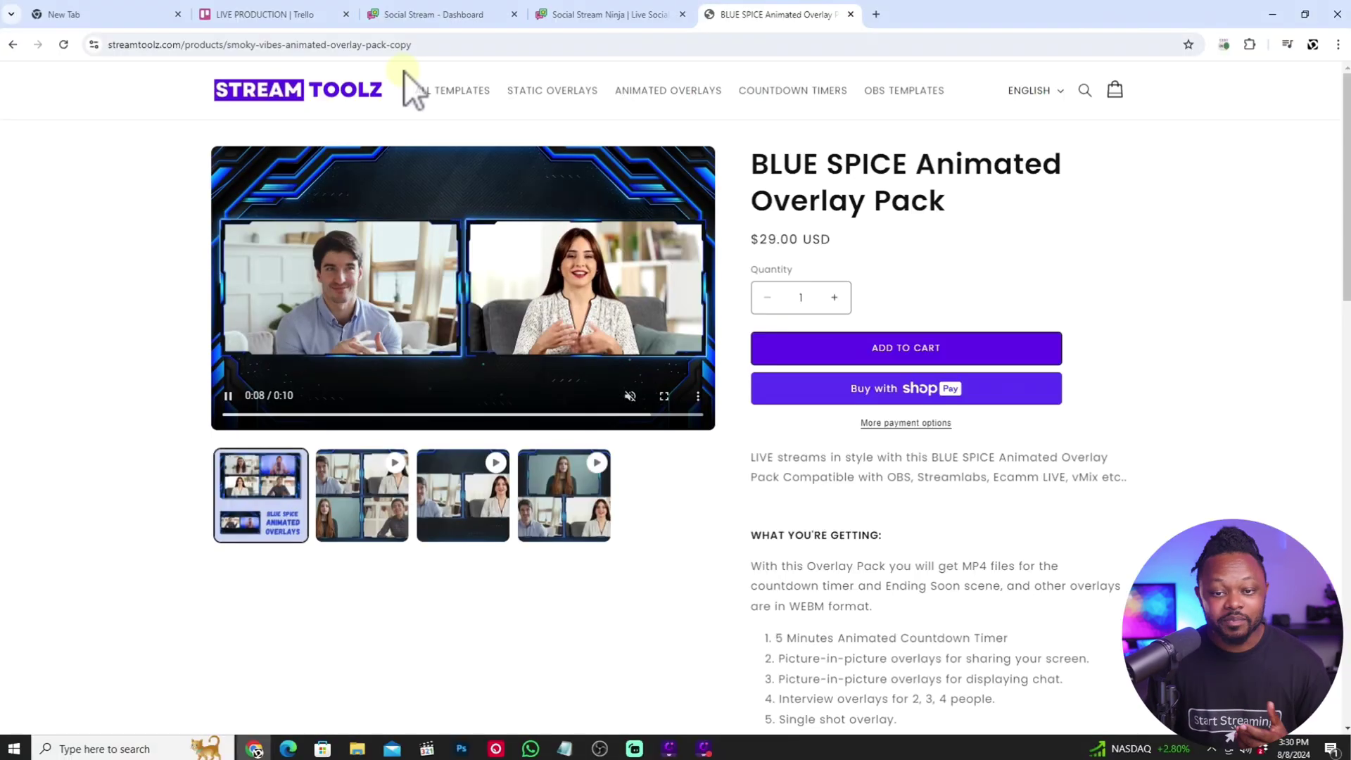
Step: Browse the Countdown Timers, OBS Templates and Animated Overlays collections down to the SMOKY VIBES card
{"action": "left_click", "coordinate": [285, 102]}
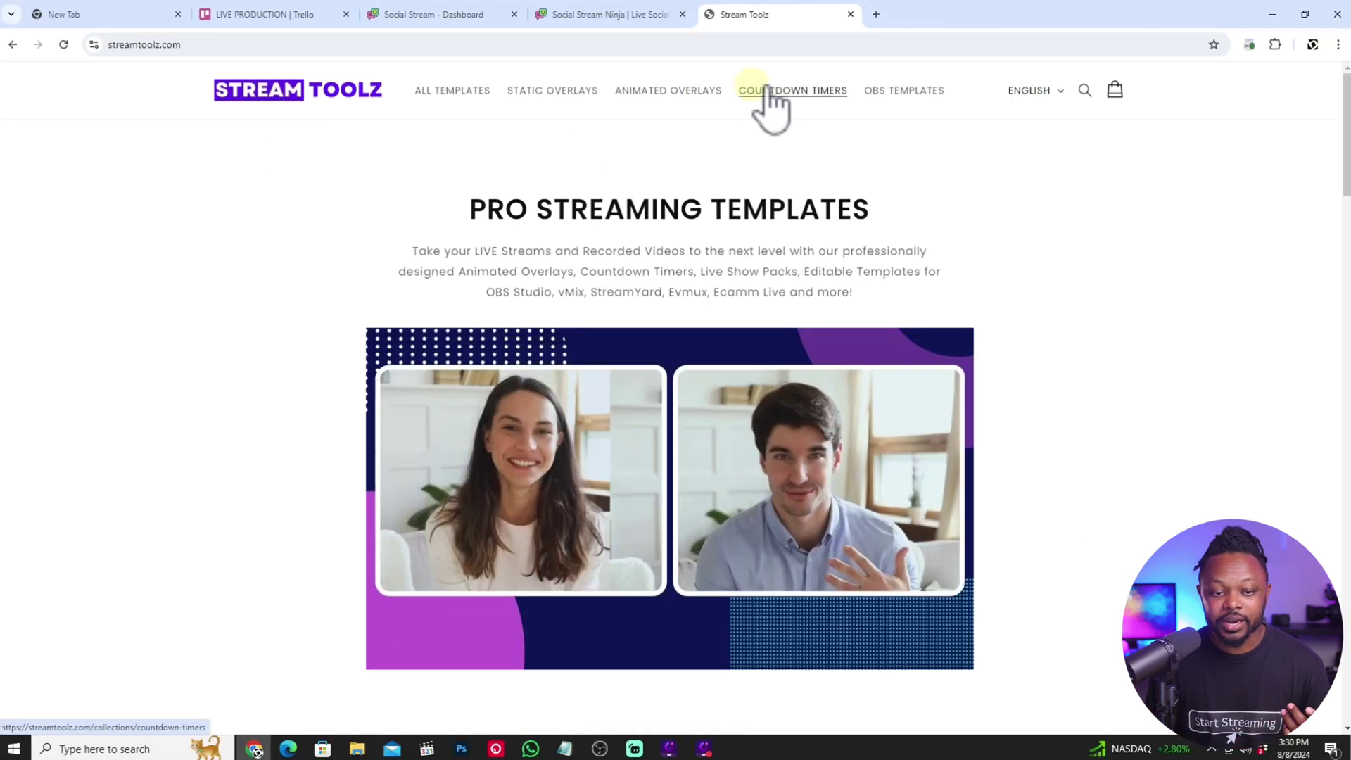
{"action": "left_click", "coordinate": [772, 93]}
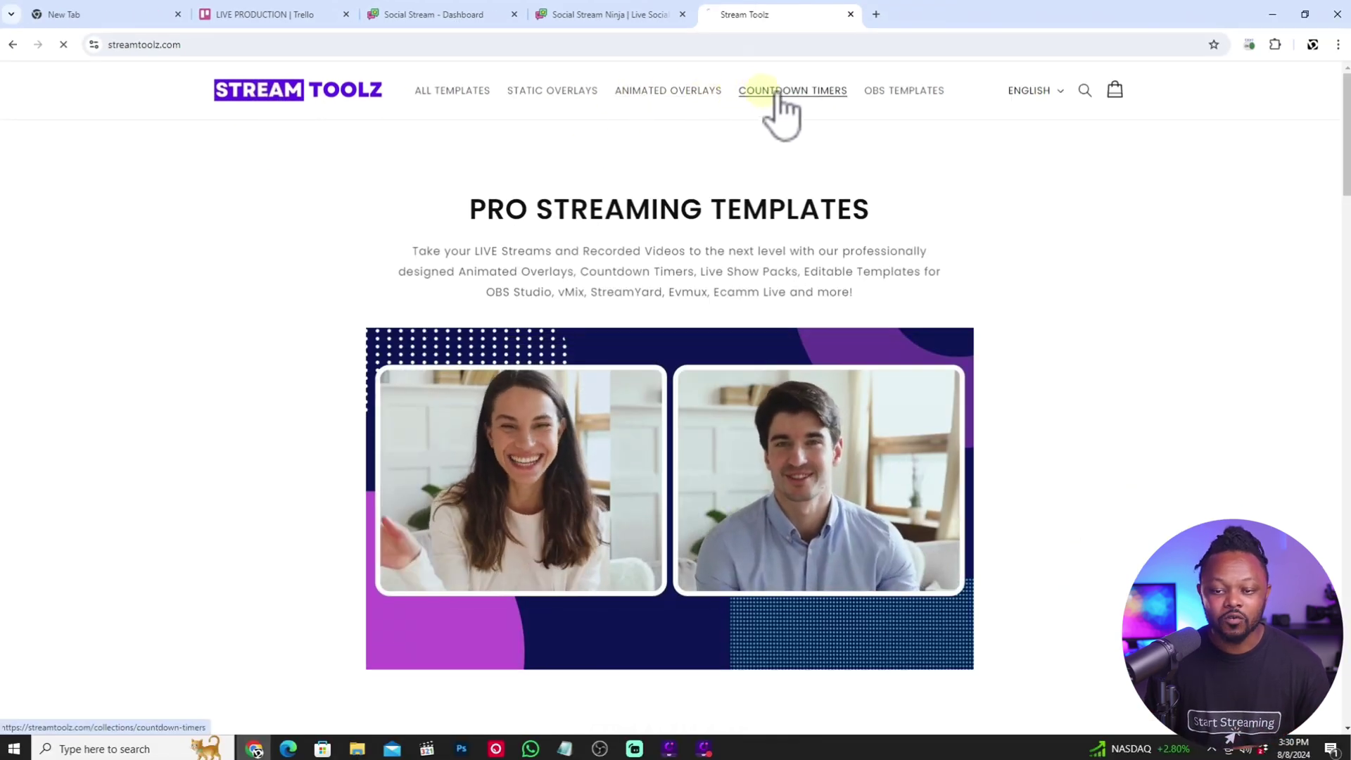
{"action": "scroll", "coordinate": [495, 372], "scroll_direction": "down", "scroll_amount": 1}
{"action": "scroll", "coordinate": [473, 387], "scroll_direction": "up", "scroll_amount": 1}
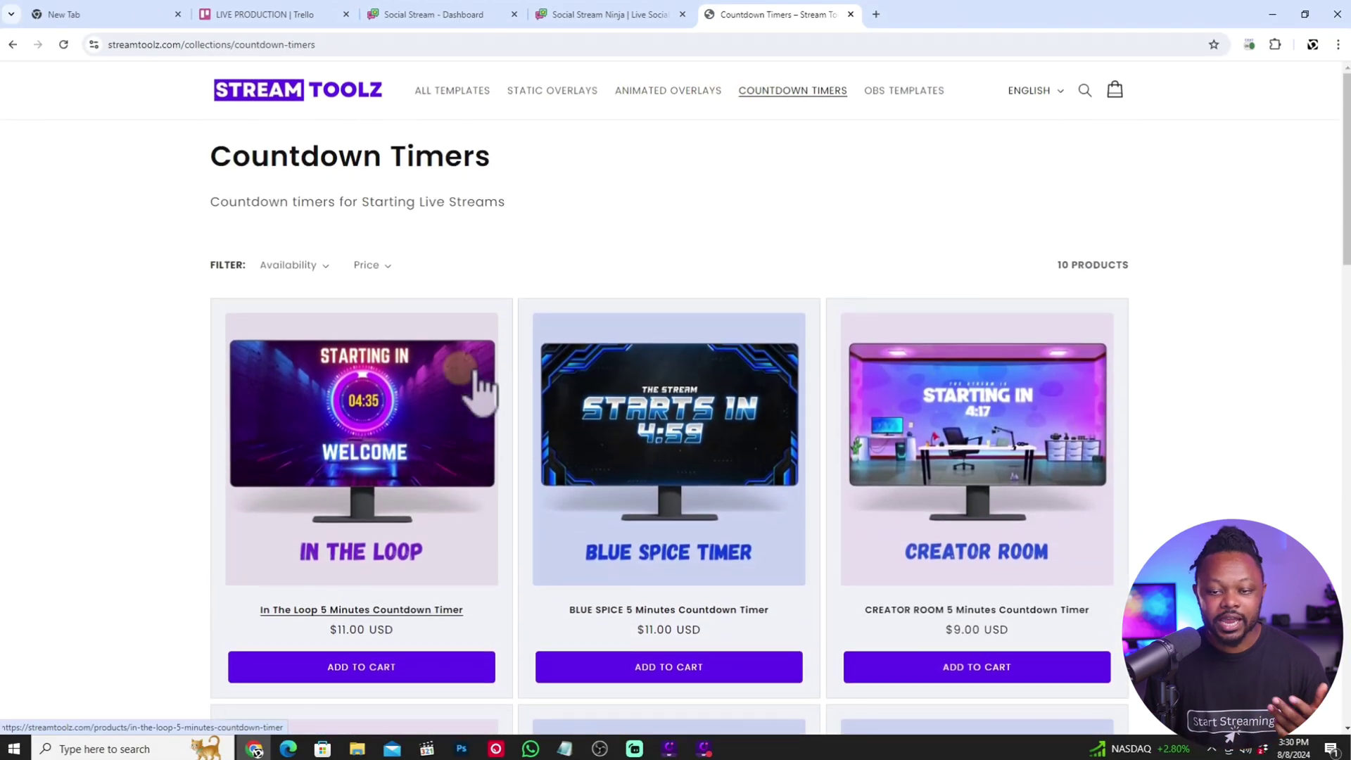
{"action": "left_click", "coordinate": [907, 98]}
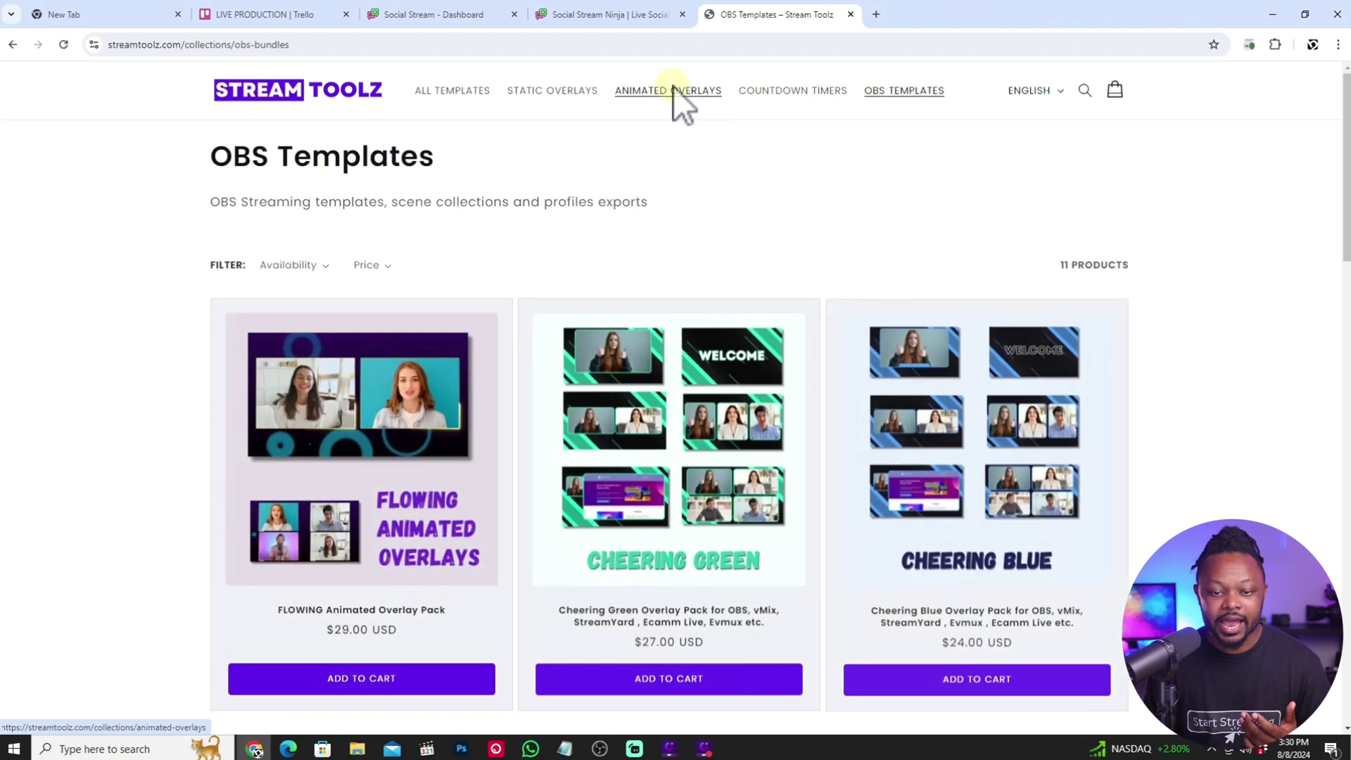
{"action": "left_click", "coordinate": [669, 91]}
{"action": "scroll", "coordinate": [437, 386], "scroll_direction": "down", "scroll_amount": 4}
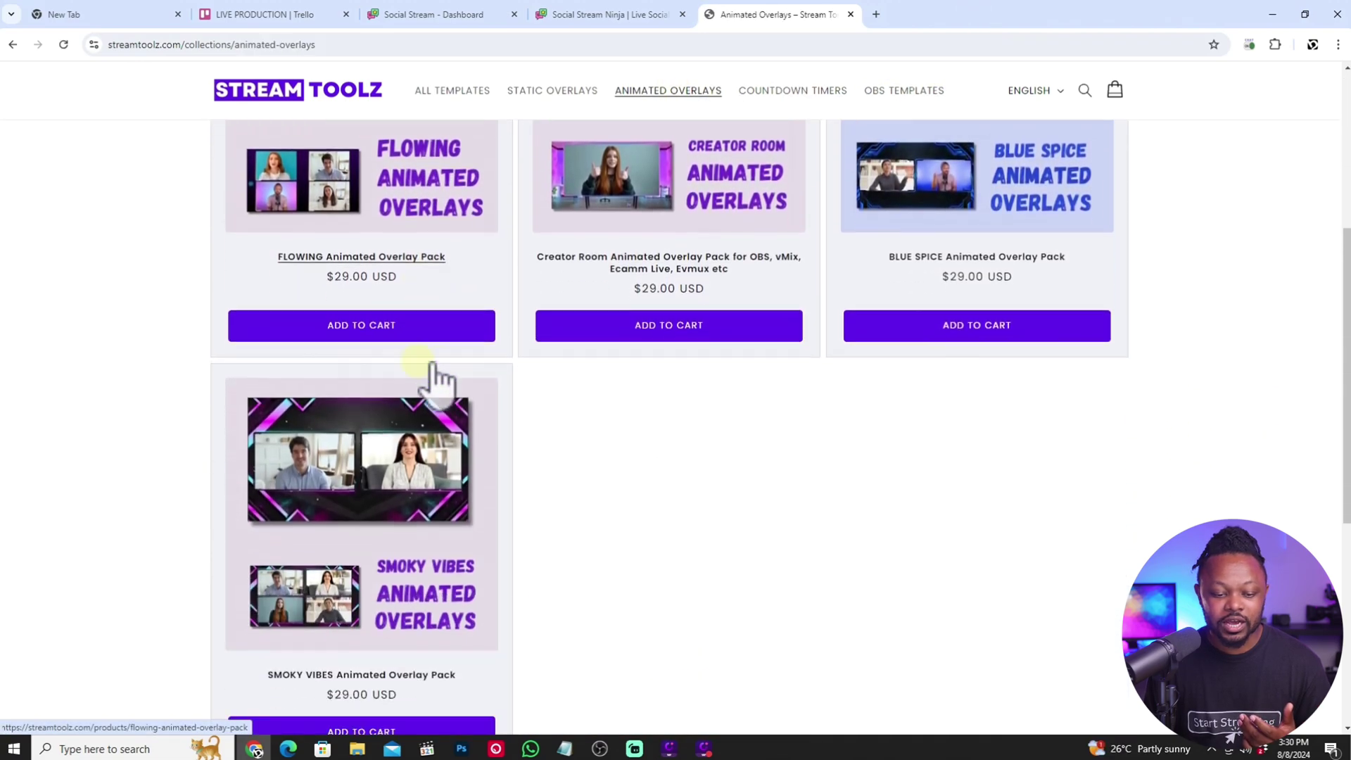
{"action": "scroll", "coordinate": [437, 379], "scroll_direction": "up", "scroll_amount": 4}
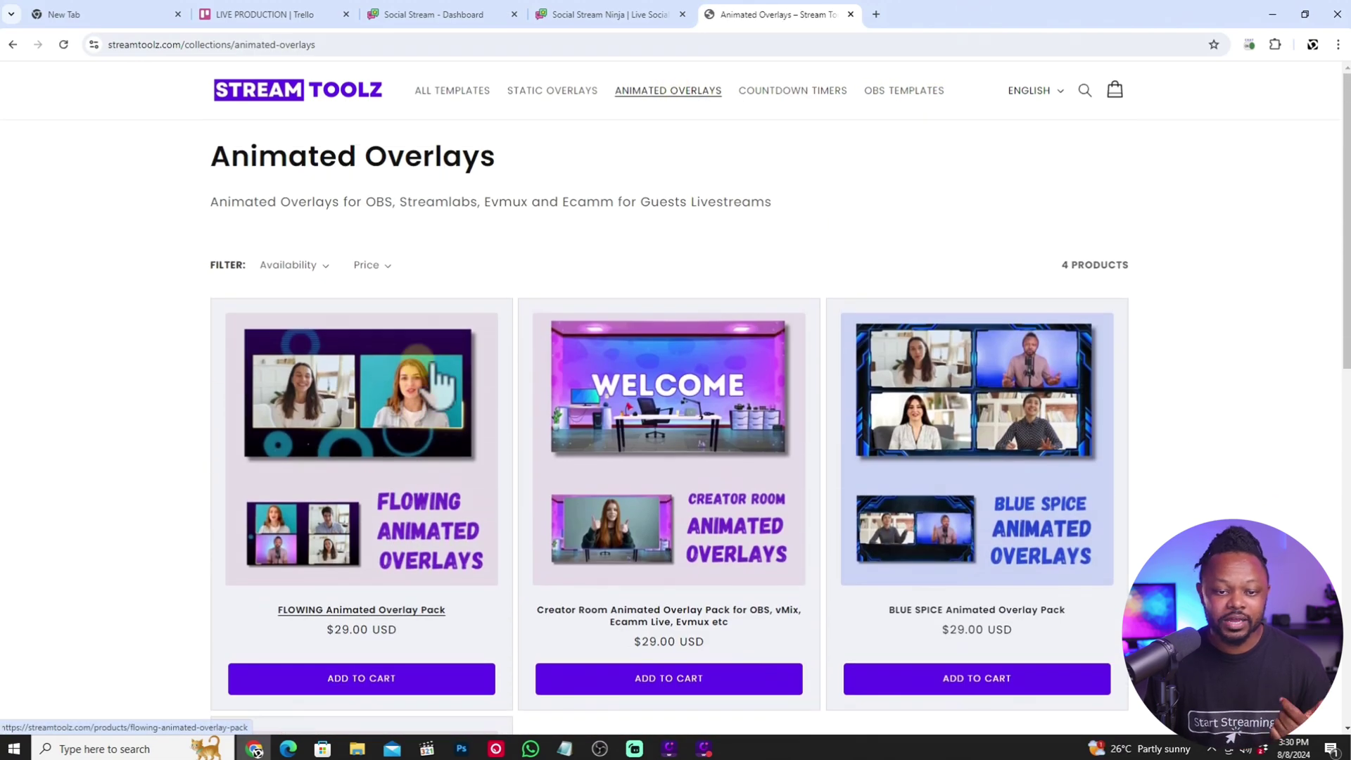
{"action": "scroll", "coordinate": [524, 366], "scroll_direction": "down", "scroll_amount": 2}
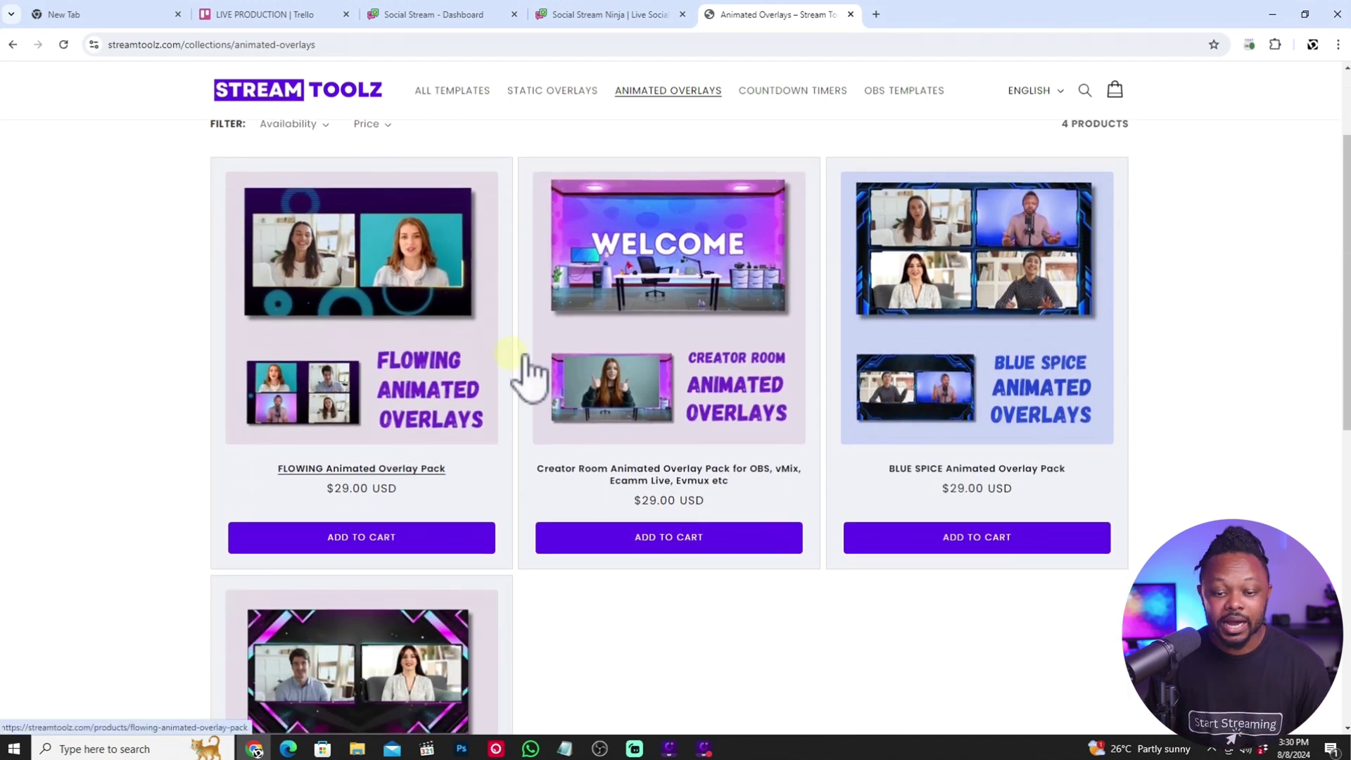
{"action": "scroll", "coordinate": [453, 498], "scroll_direction": "down", "scroll_amount": 4}
Step: Open the SMOKY VIBES pack page and play its gallery videos, including the microphone camera frame
{"action": "left_click", "coordinate": [392, 384]}
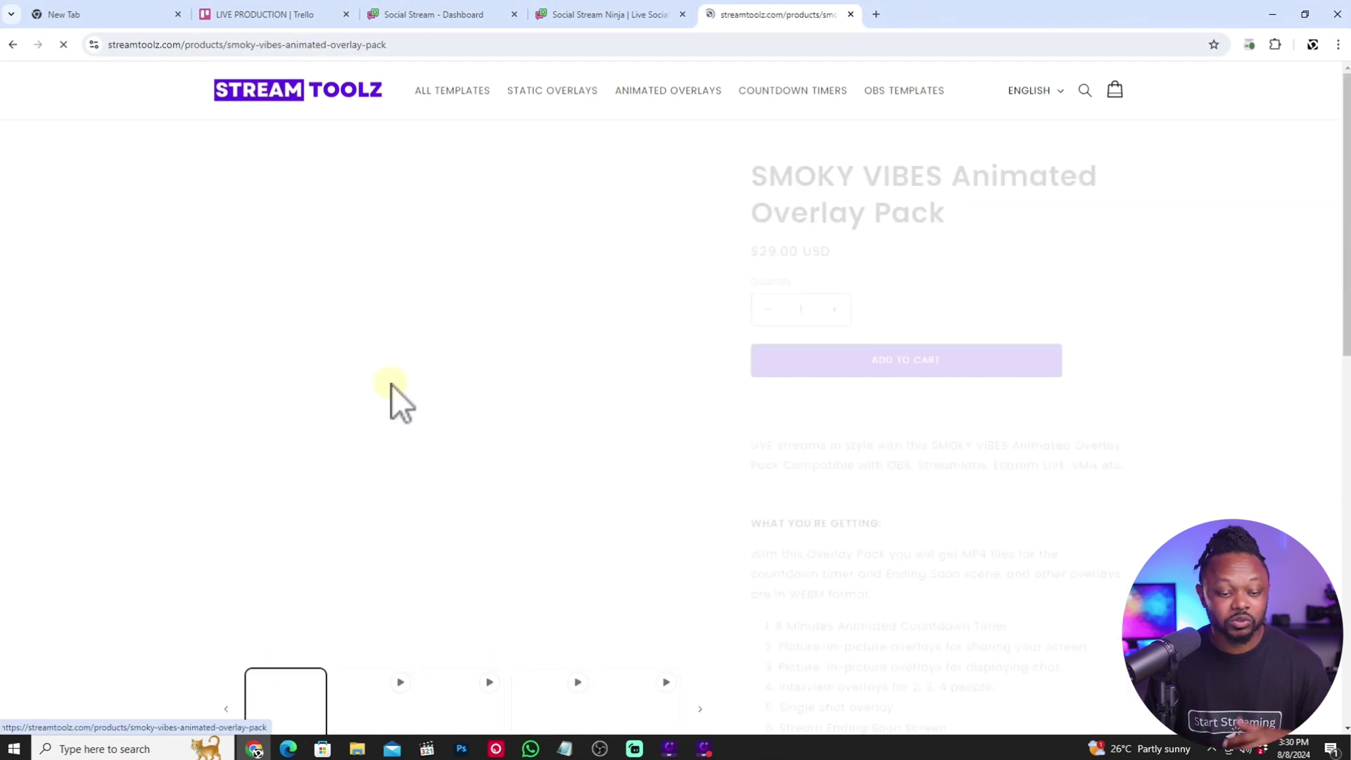
{"action": "scroll", "coordinate": [892, 681], "scroll_direction": "down", "scroll_amount": 10}
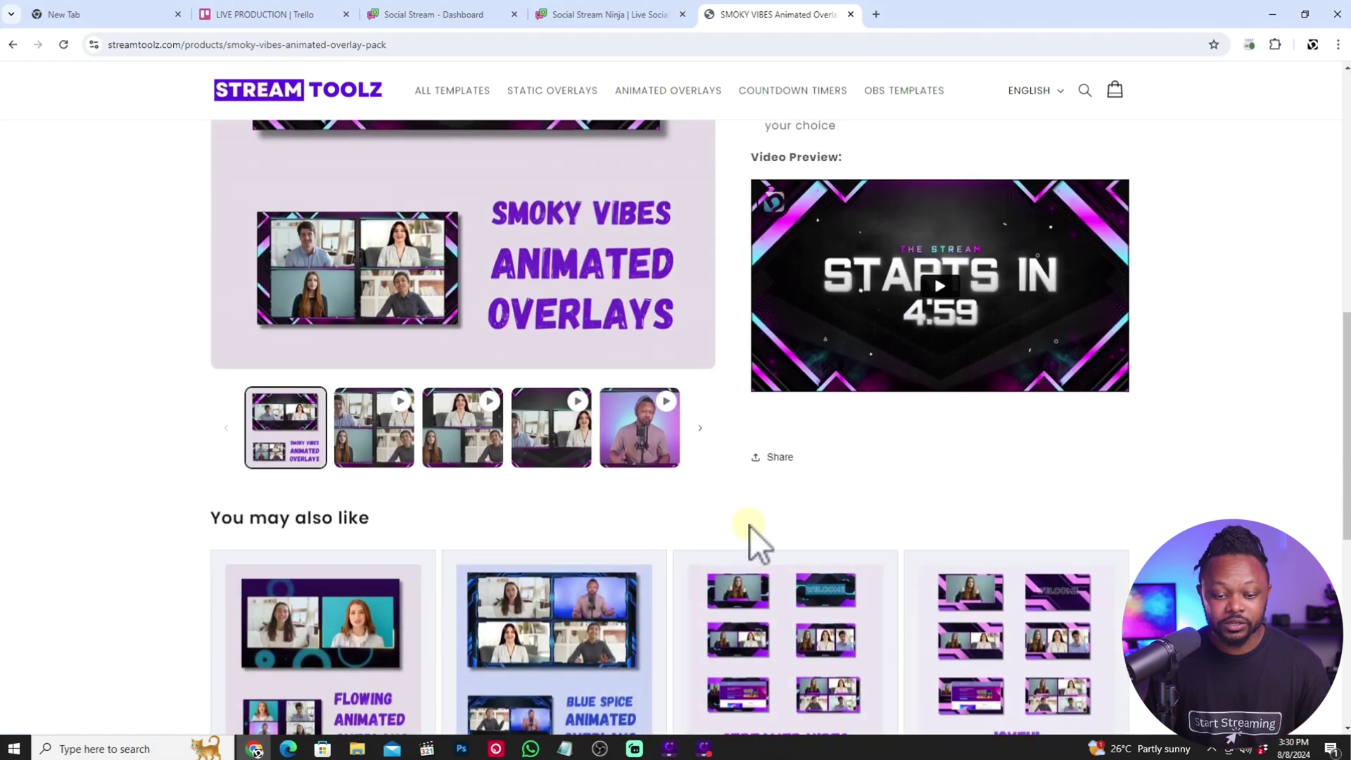
{"action": "scroll", "coordinate": [749, 525], "scroll_direction": "up", "scroll_amount": 4}
{"action": "left_click", "coordinate": [376, 671]}
{"action": "scroll", "coordinate": [435, 651], "scroll_direction": "up", "scroll_amount": 2}
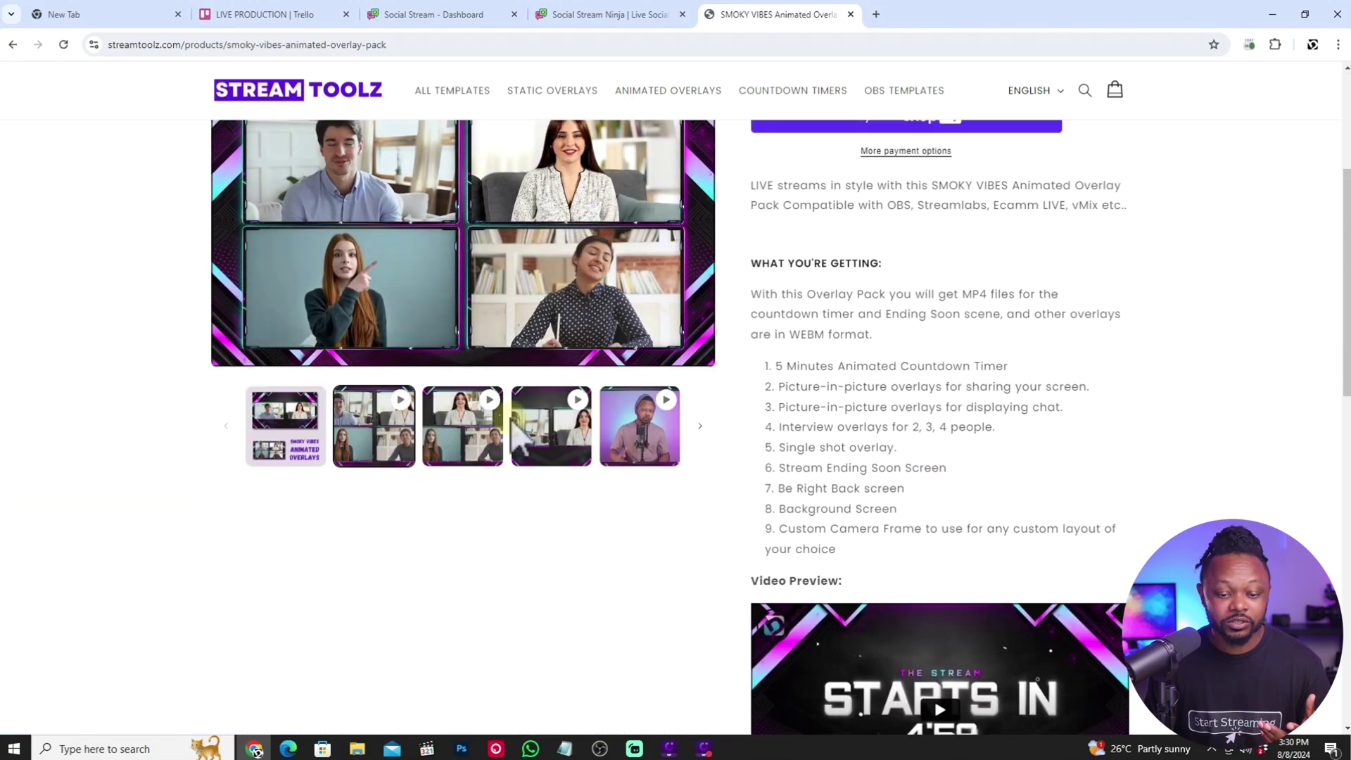
{"action": "left_click", "coordinate": [557, 430]}
{"action": "scroll", "coordinate": [528, 481], "scroll_direction": "up", "scroll_amount": 2}
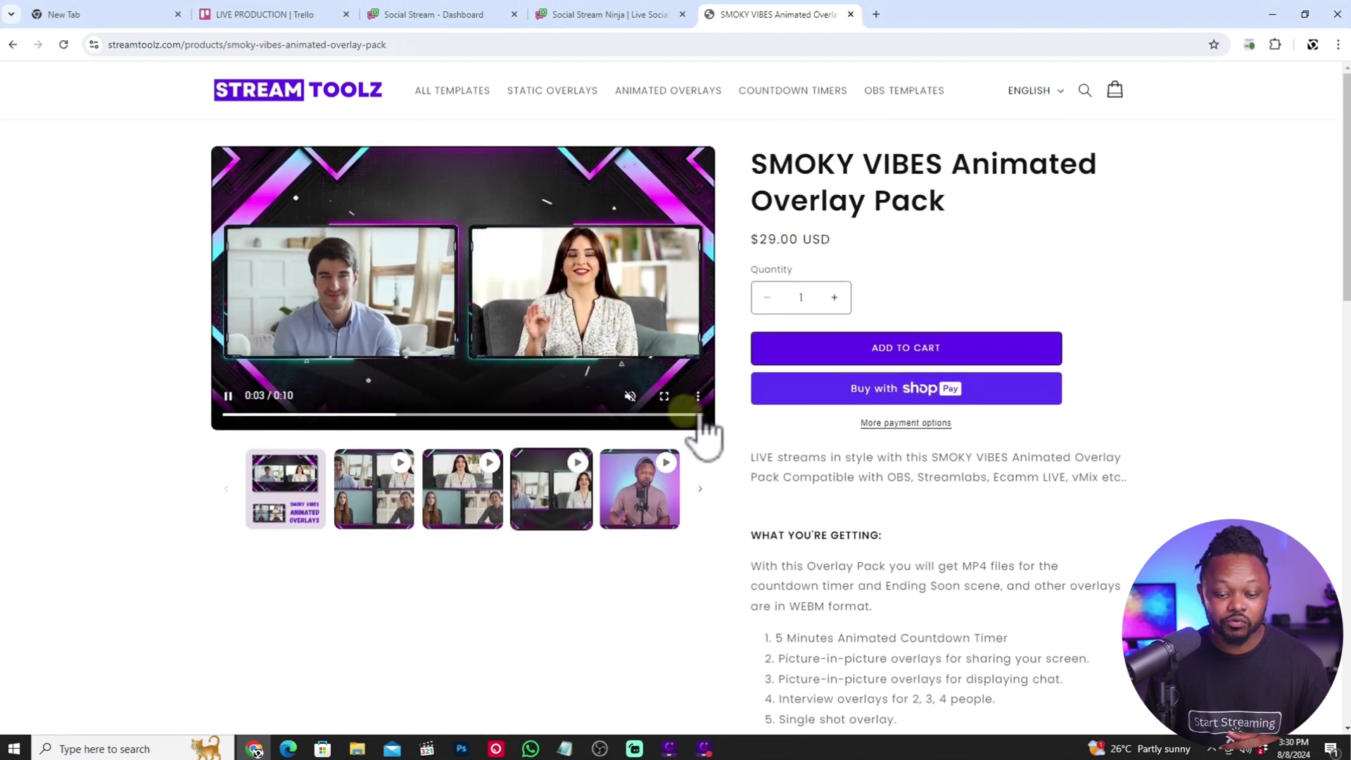
{"action": "left_click", "coordinate": [640, 508]}
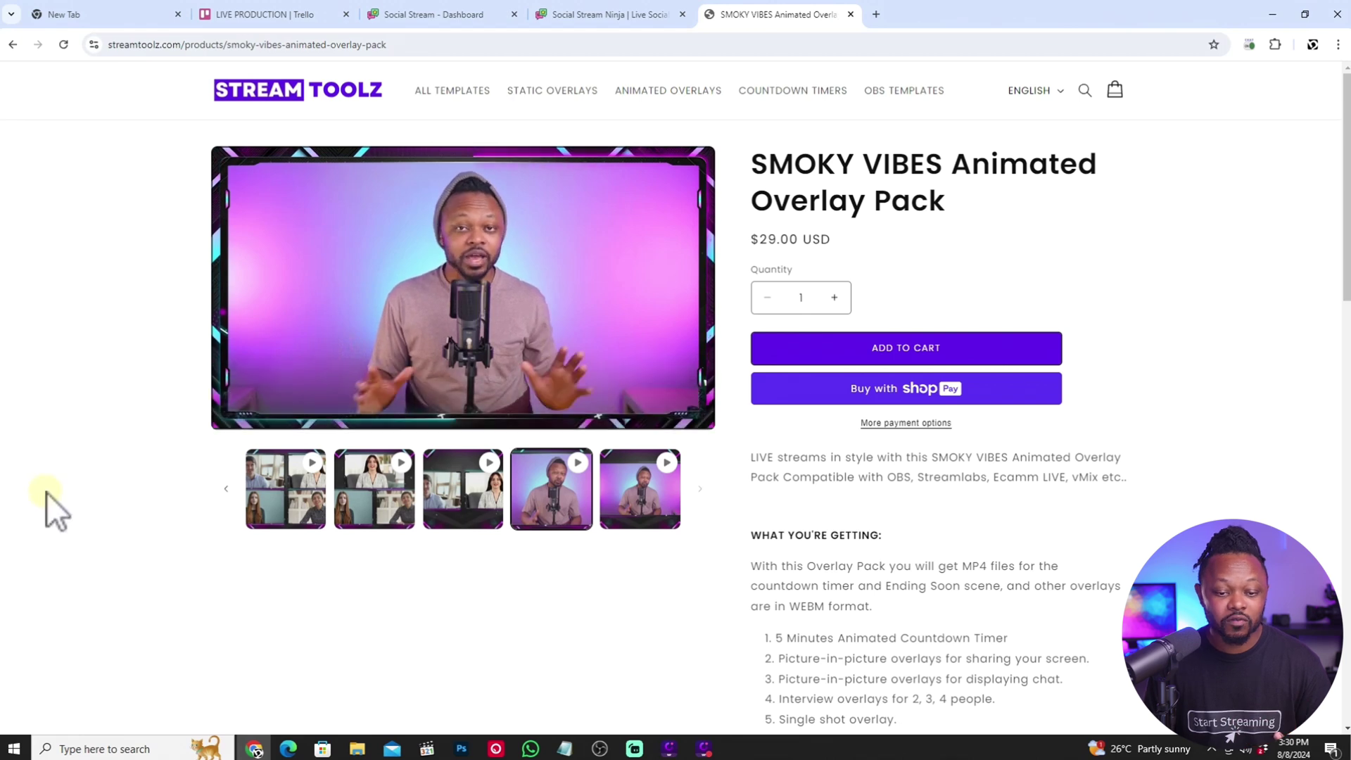
Step: Play the STARTS IN countdown timer video preview from 5:00
{"action": "scroll", "coordinate": [754, 475], "scroll_direction": "down", "scroll_amount": 8}
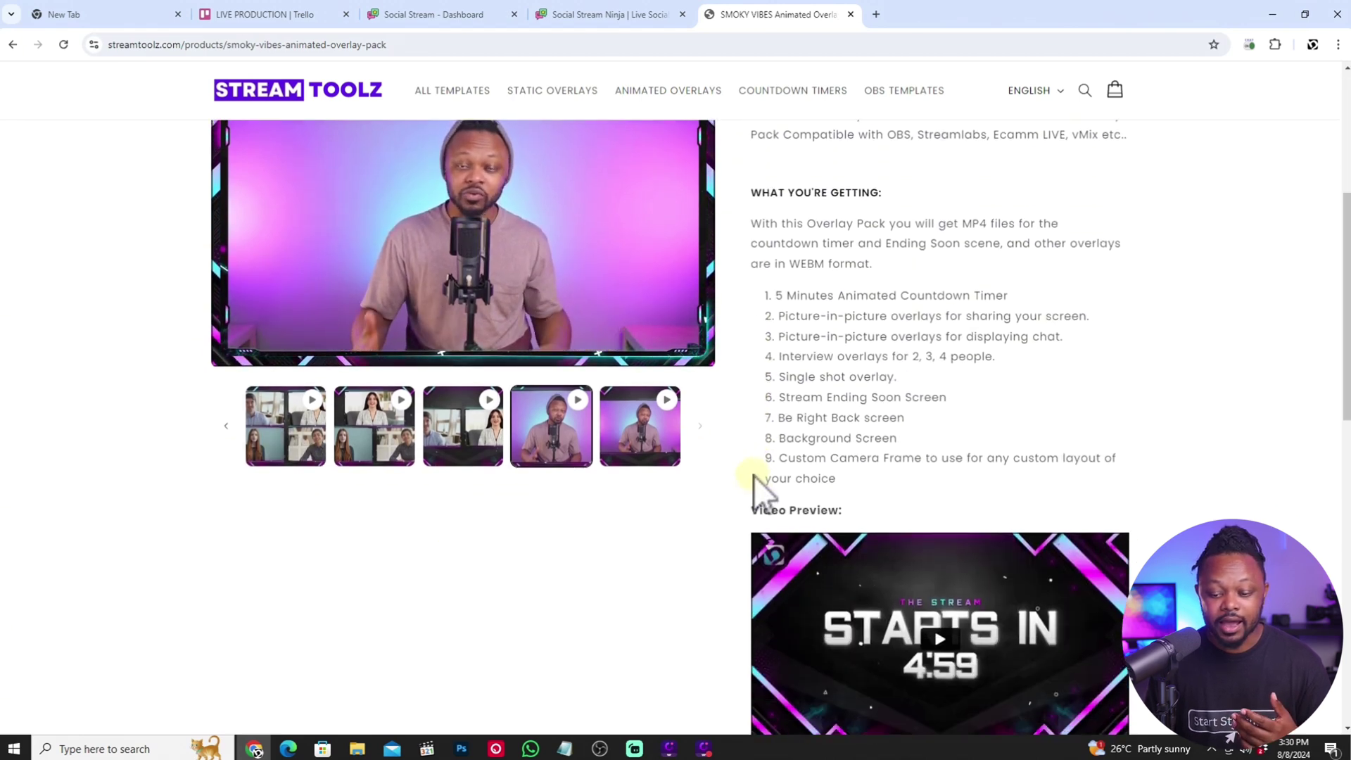
{"action": "left_click", "coordinate": [921, 461]}
{"action": "left_click", "coordinate": [943, 454]}
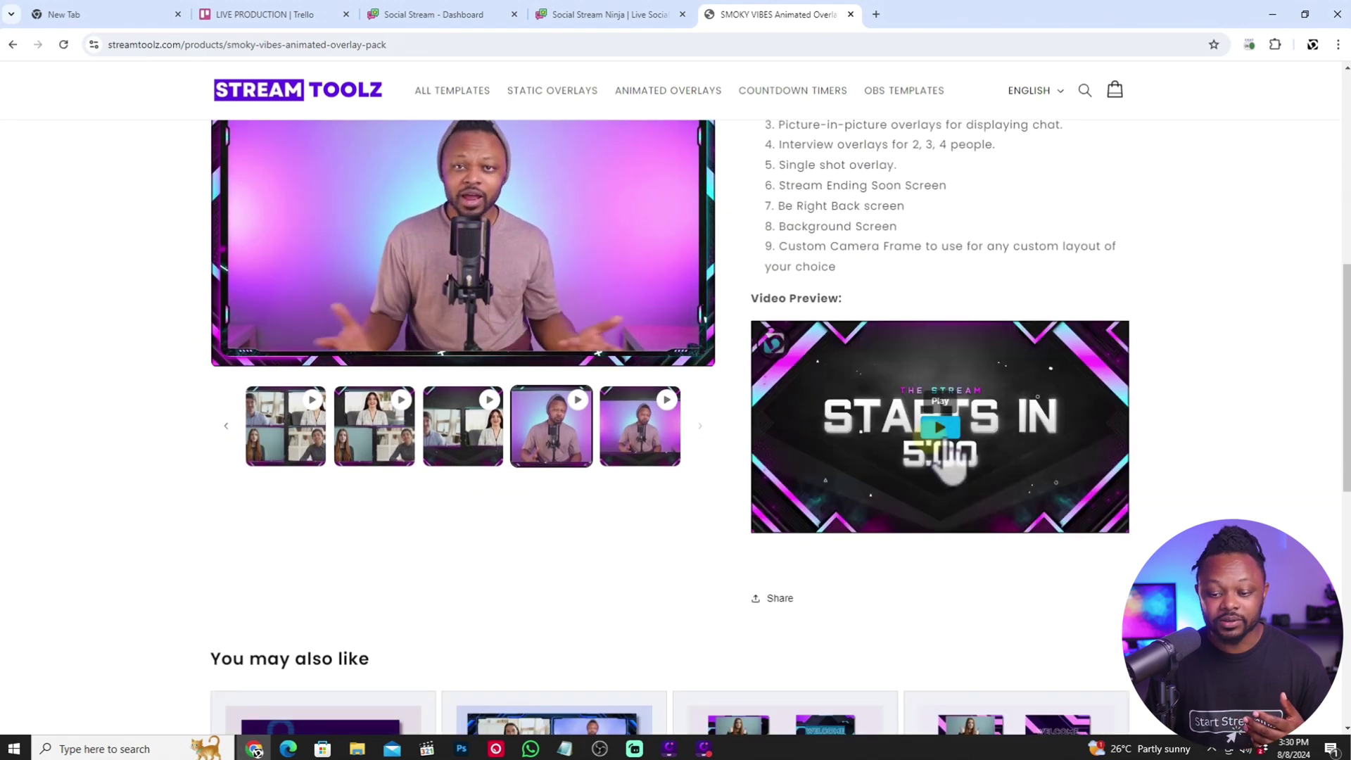